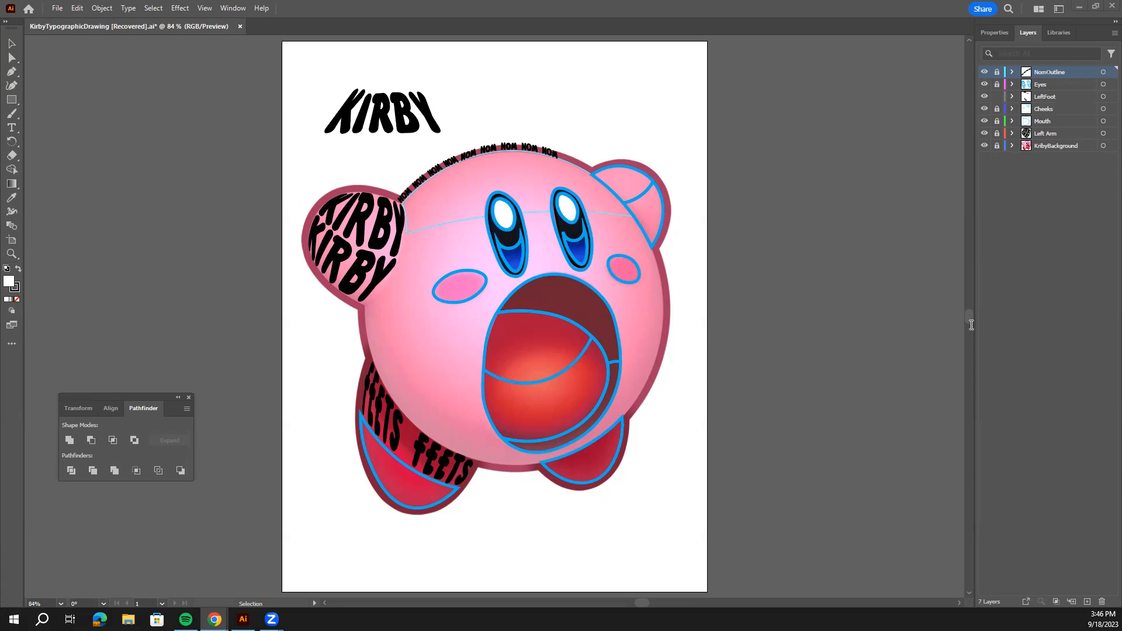
# Switch to the Schoology course in Chrome and open the Typographic Project folder inside Typography
pyautogui.hotkey('alt', 'Tab')
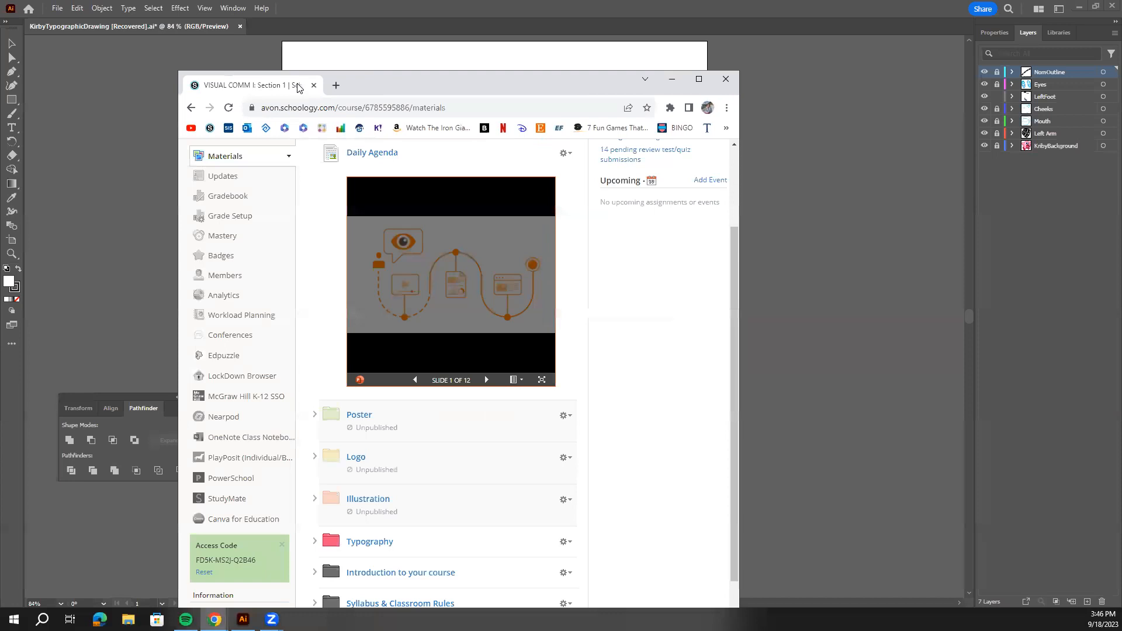
pyautogui.hotkey('alt', 'Tab')
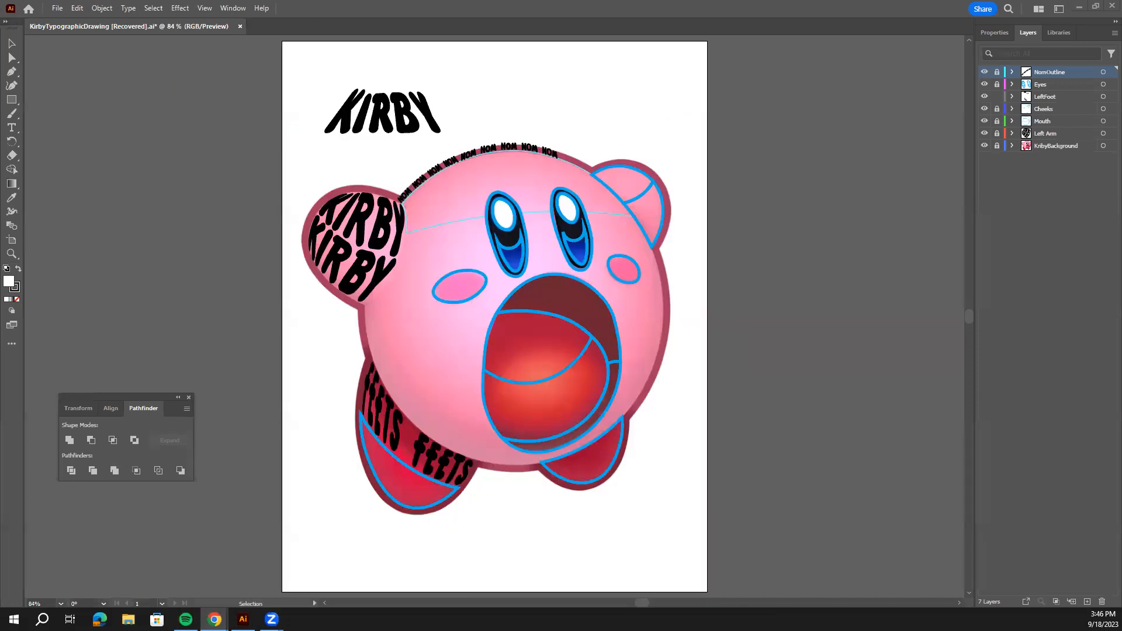
pyautogui.hotkey('alt', 'Tab')
pyautogui.hotkey('alt', 'Tab')
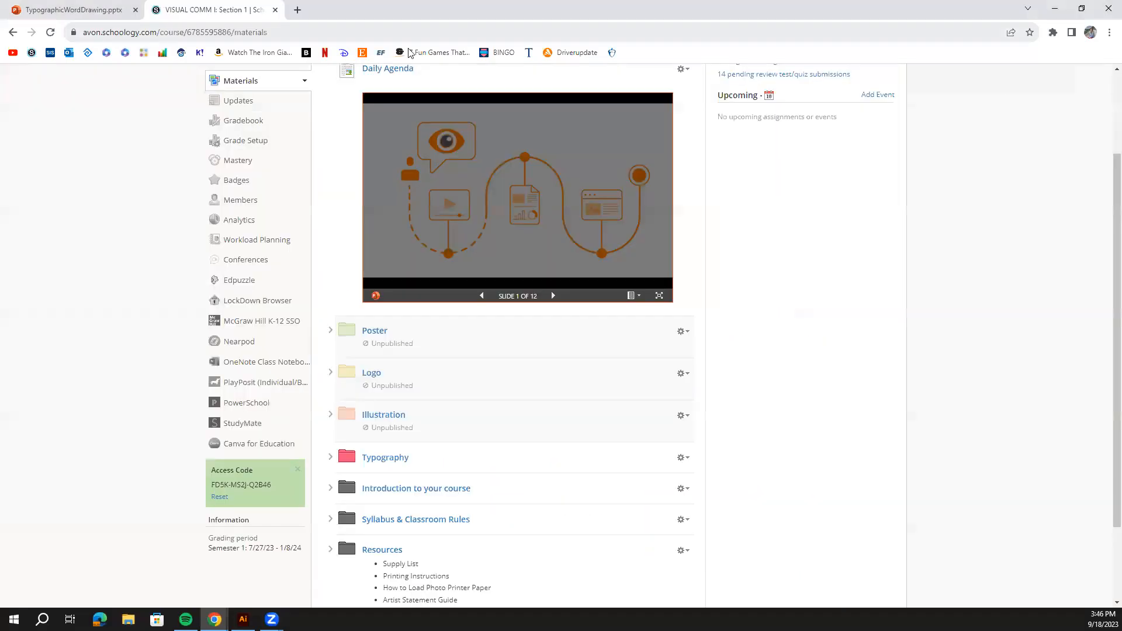
pyautogui.scroll(-1, 493, 360)
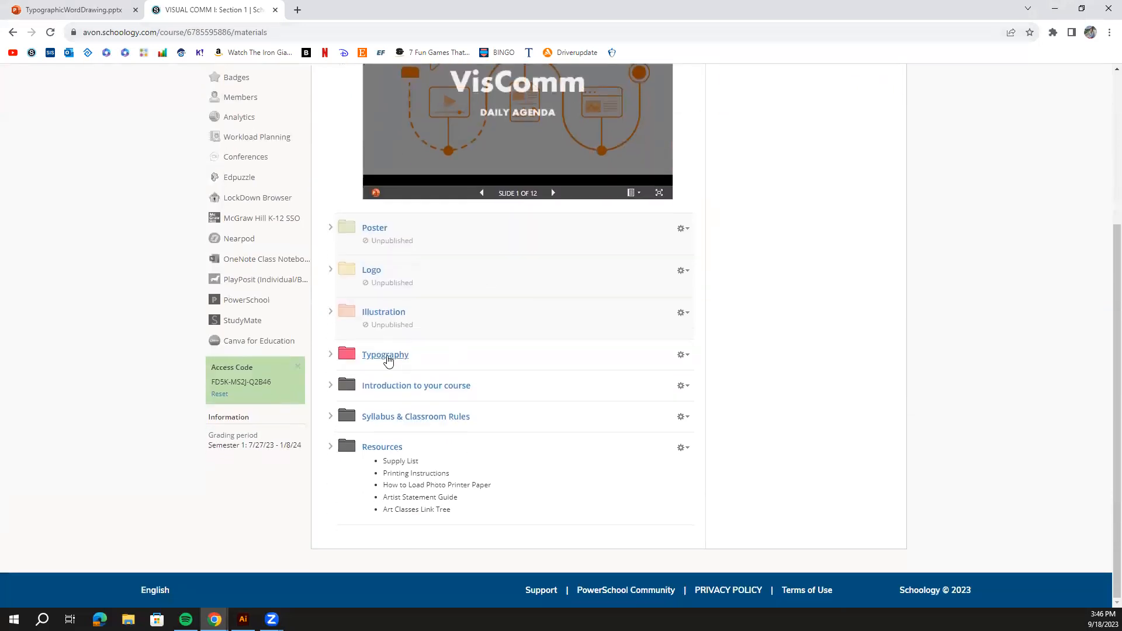
pyautogui.click(387, 359)
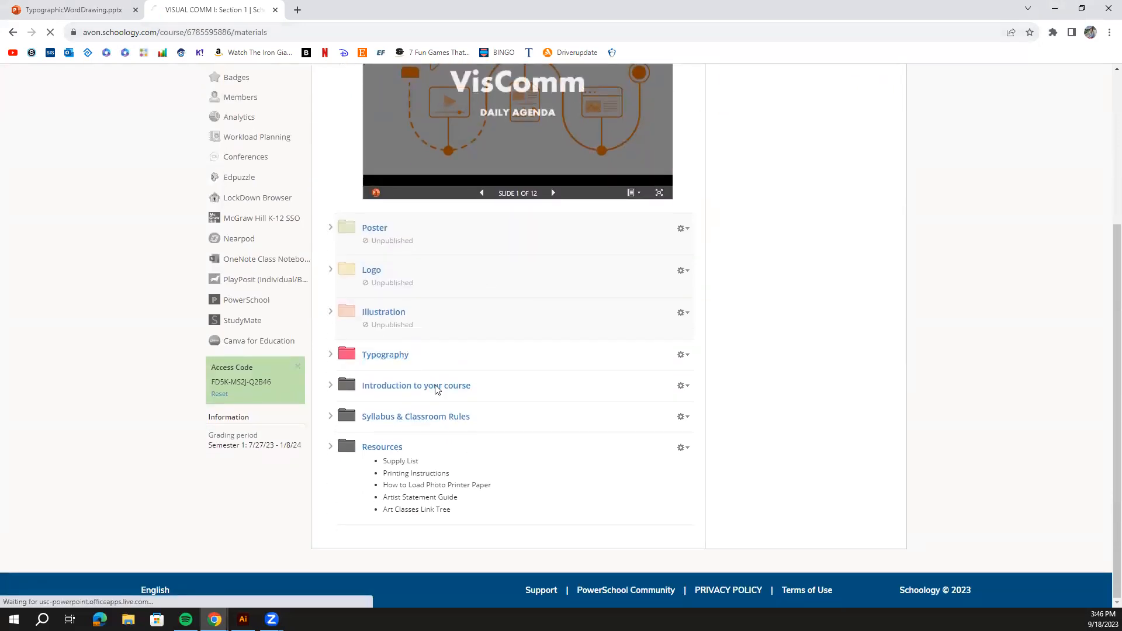
pyautogui.scroll(-1, 448, 405)
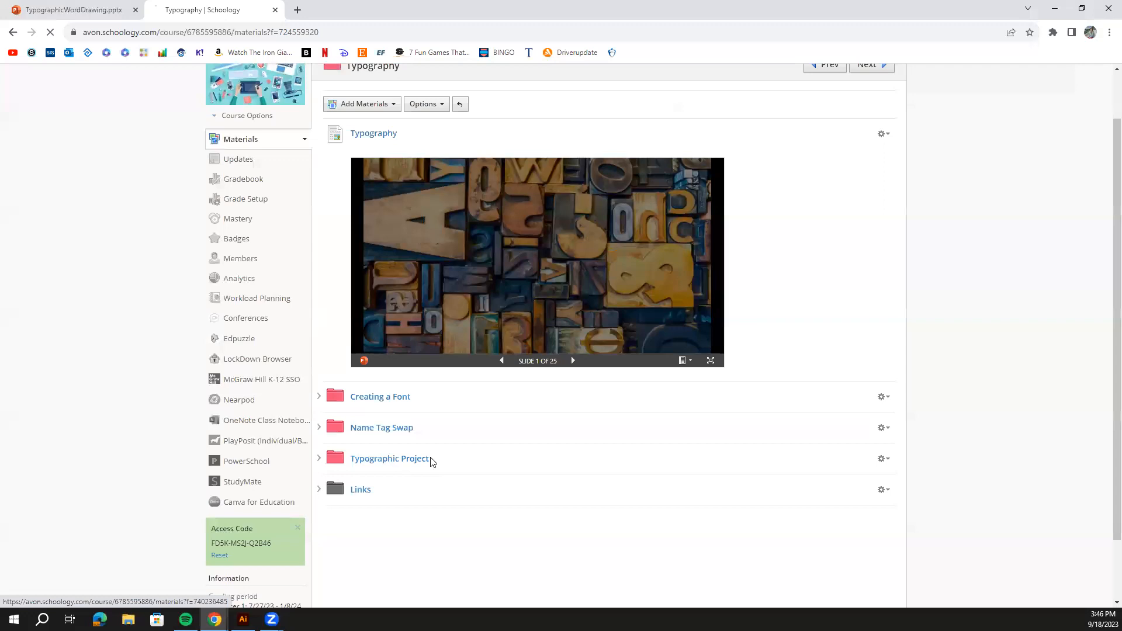
pyautogui.click(398, 461)
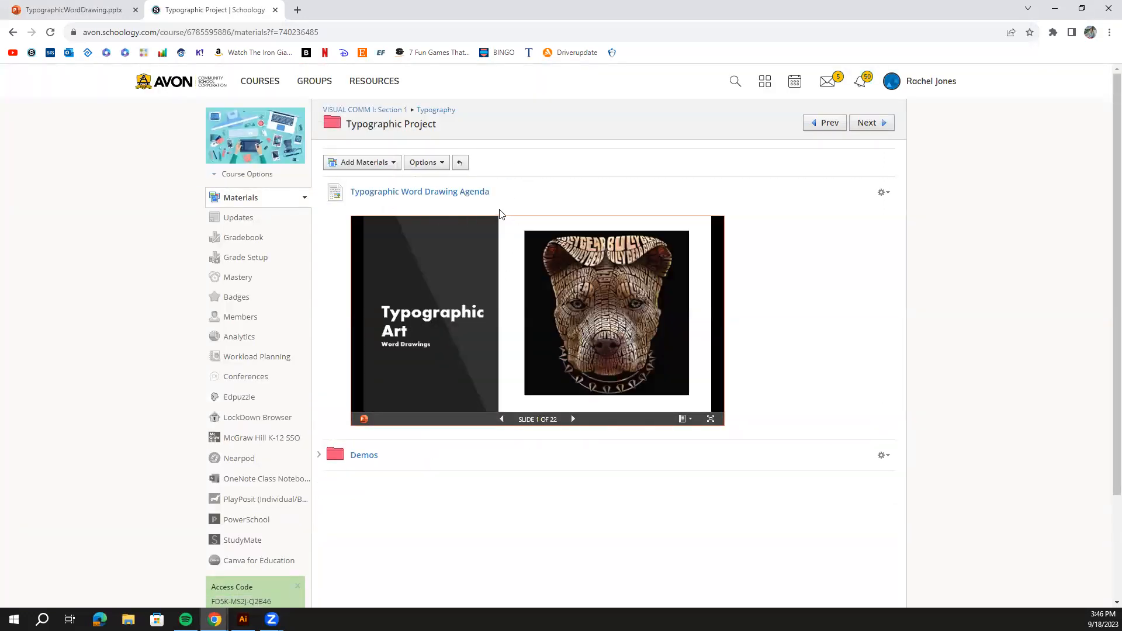
# Open the Illustrator: Warping & Distorting Text folder inside Demos and return to the Kirby drawing in Illustrator
pyautogui.scroll(-2, 500, 214)
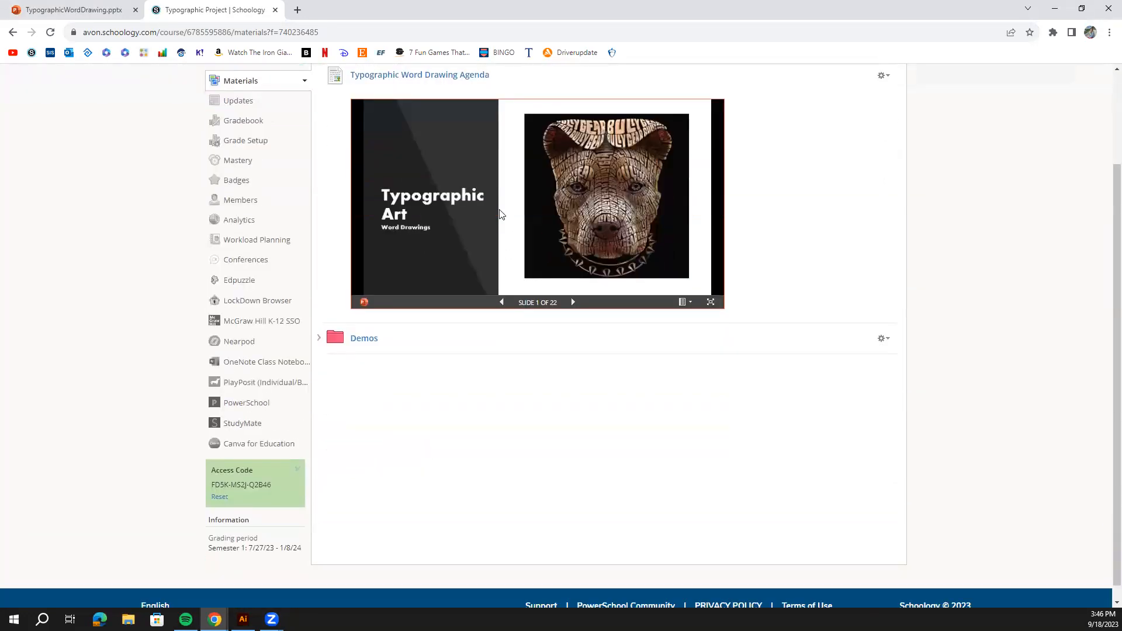
pyautogui.click(368, 341)
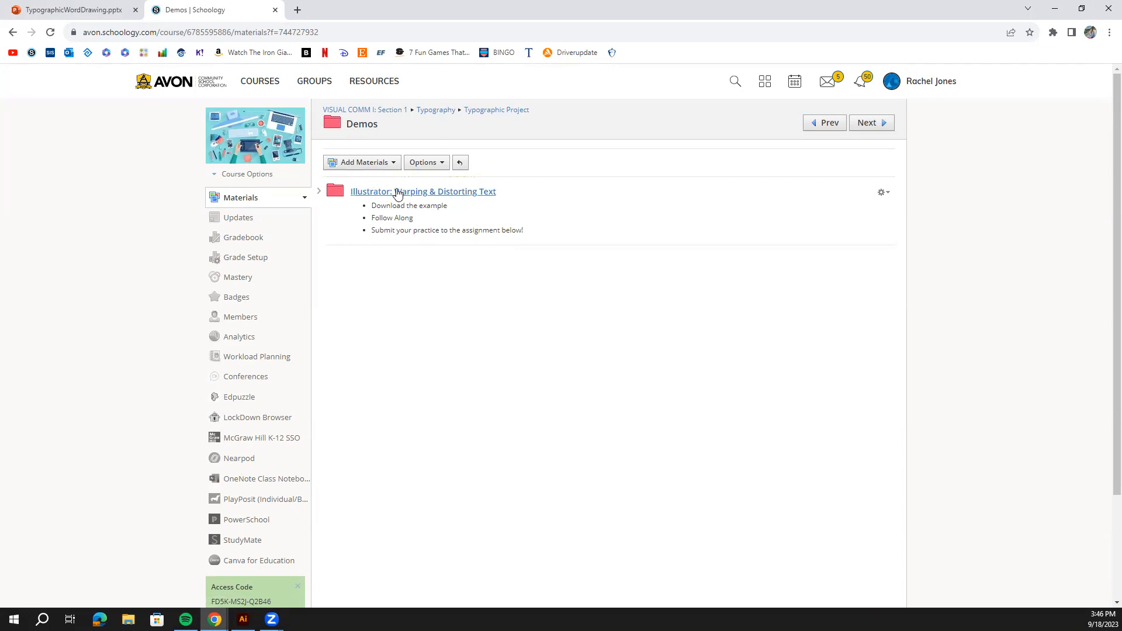
pyautogui.click(463, 195)
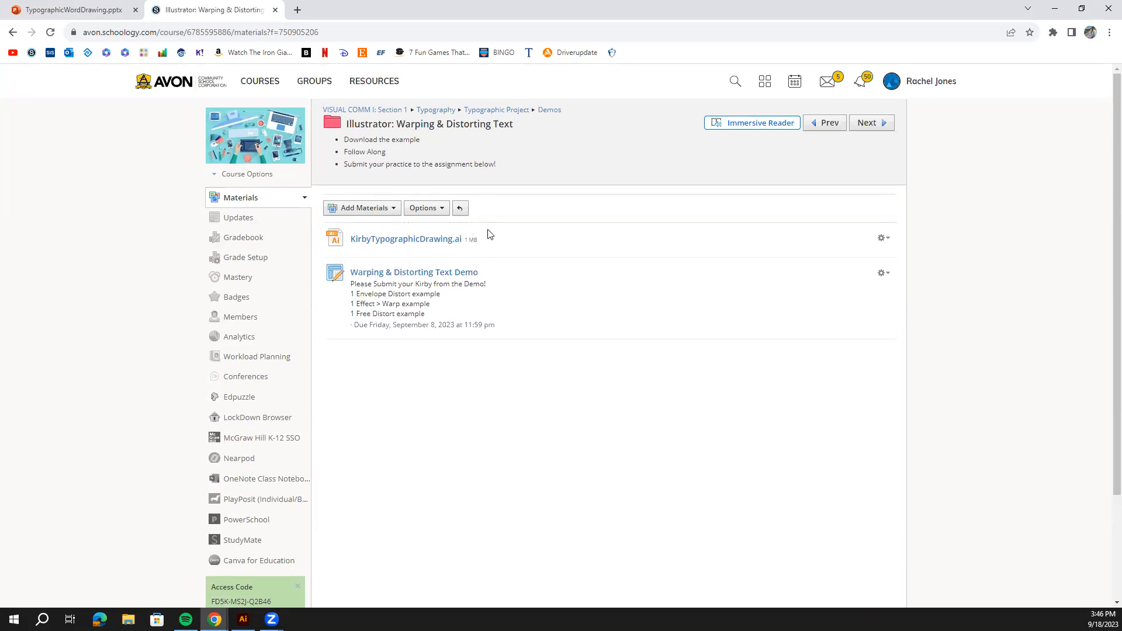
pyautogui.doubleClick(288, 22)
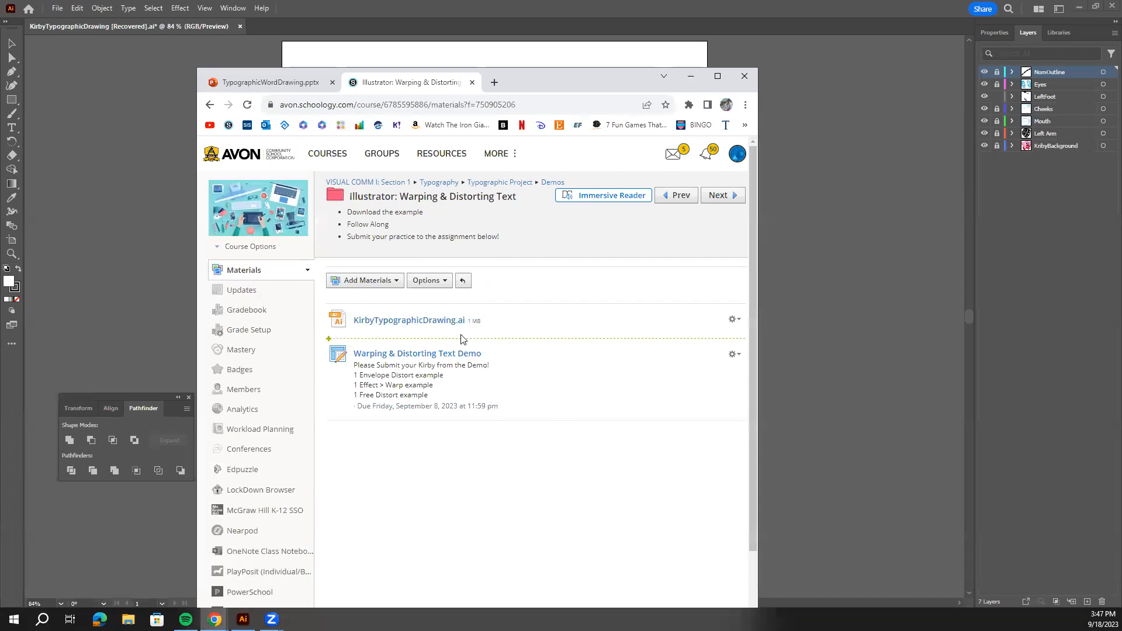
pyautogui.moveTo(560, 83); pyautogui.dragTo(1121, 146)
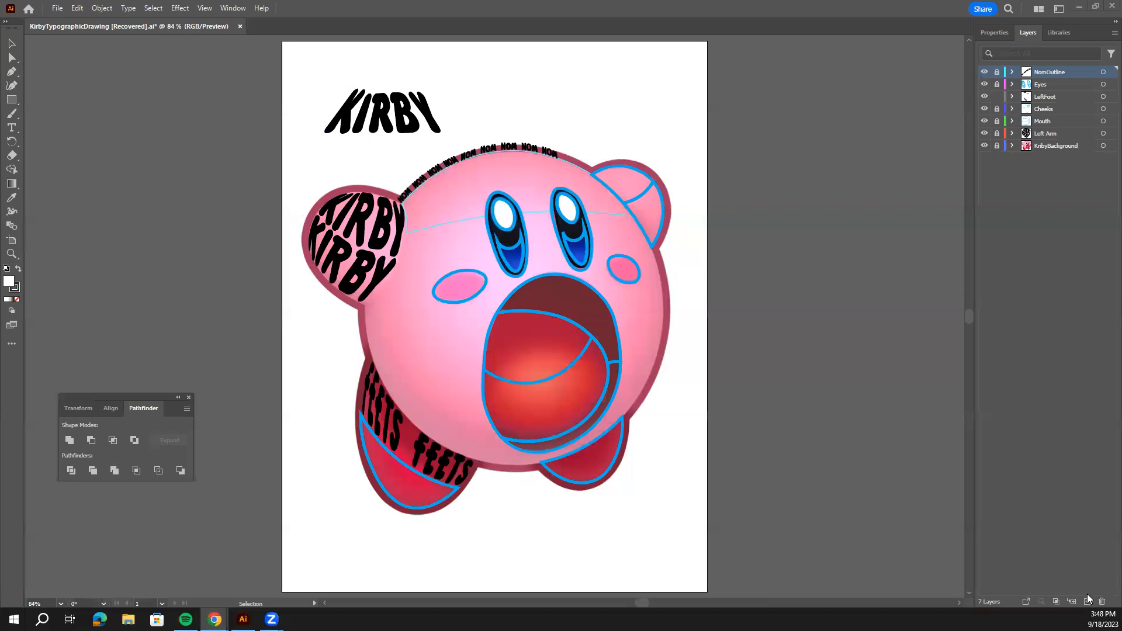
pyautogui.click(1087, 602)
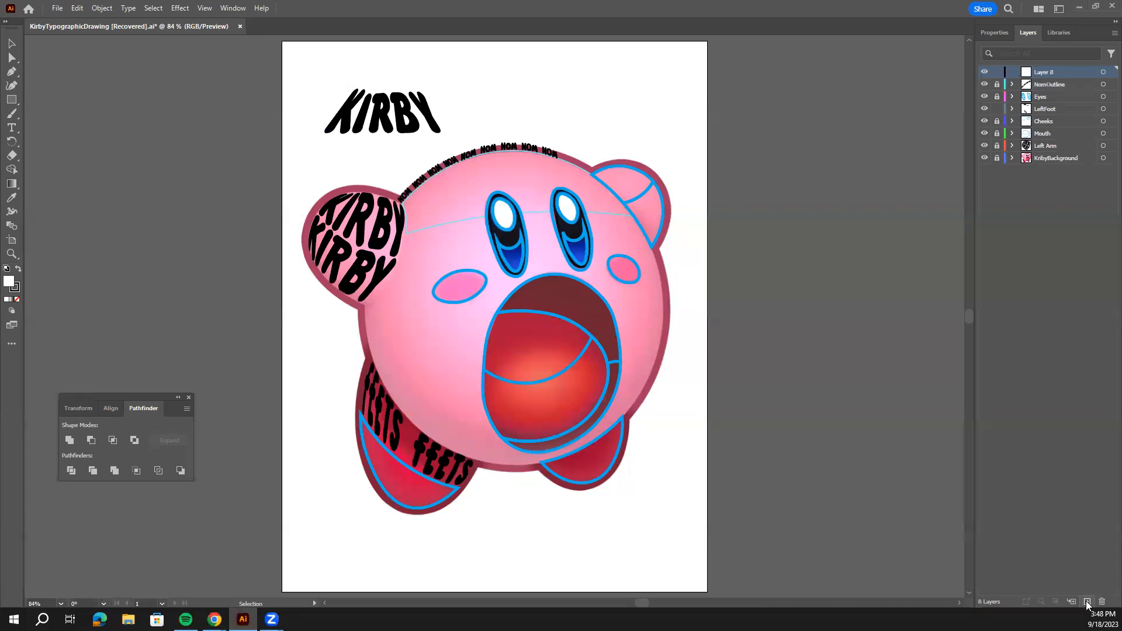
pyautogui.doubleClick(1050, 73)
pyautogui.press('BackSpace')
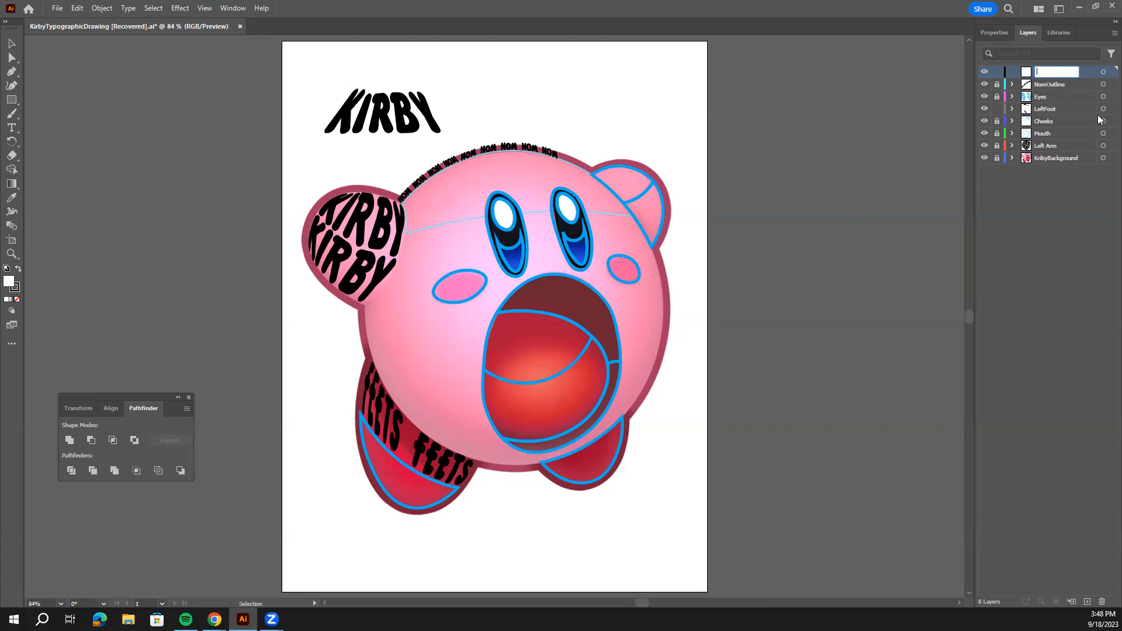
pyautogui.write('bottom')
pyautogui.press('BackSpace')
pyautogui.press('BackSpace')
pyautogui.press('BackSpace')
pyautogui.press('BackSpace')
pyautogui.press('BackSpace')
pyautogui.press('BackSpace')
pyautogui.write('leftfoot')
pyautogui.click(1102, 602)
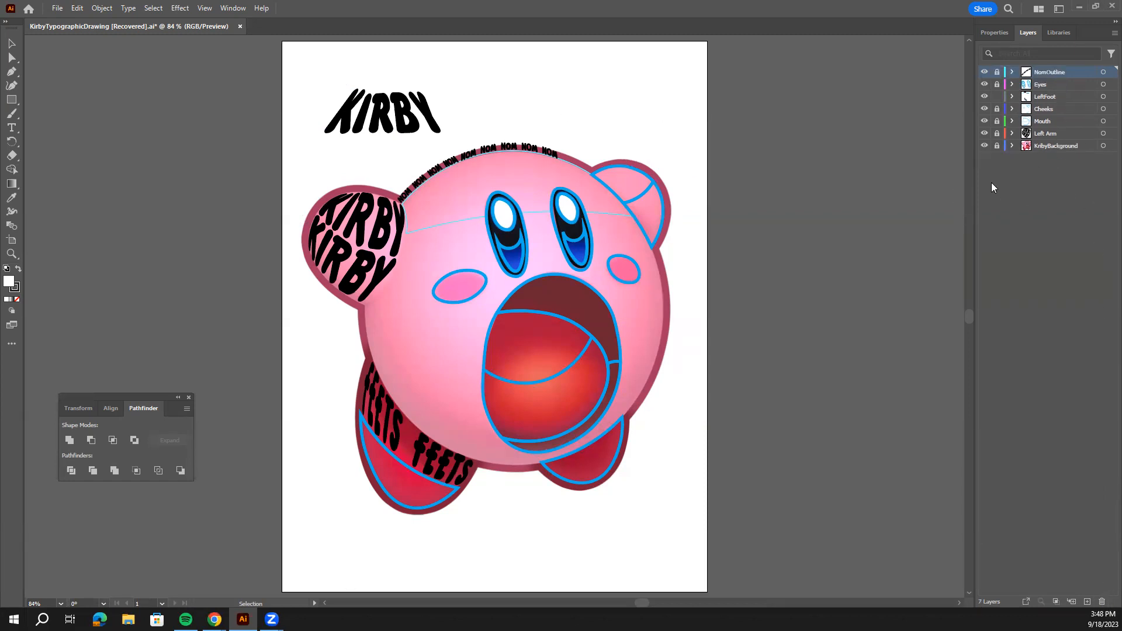
# Delete the warped KIRBY text above the character from the LeftFoot layer
pyautogui.click(1058, 133)
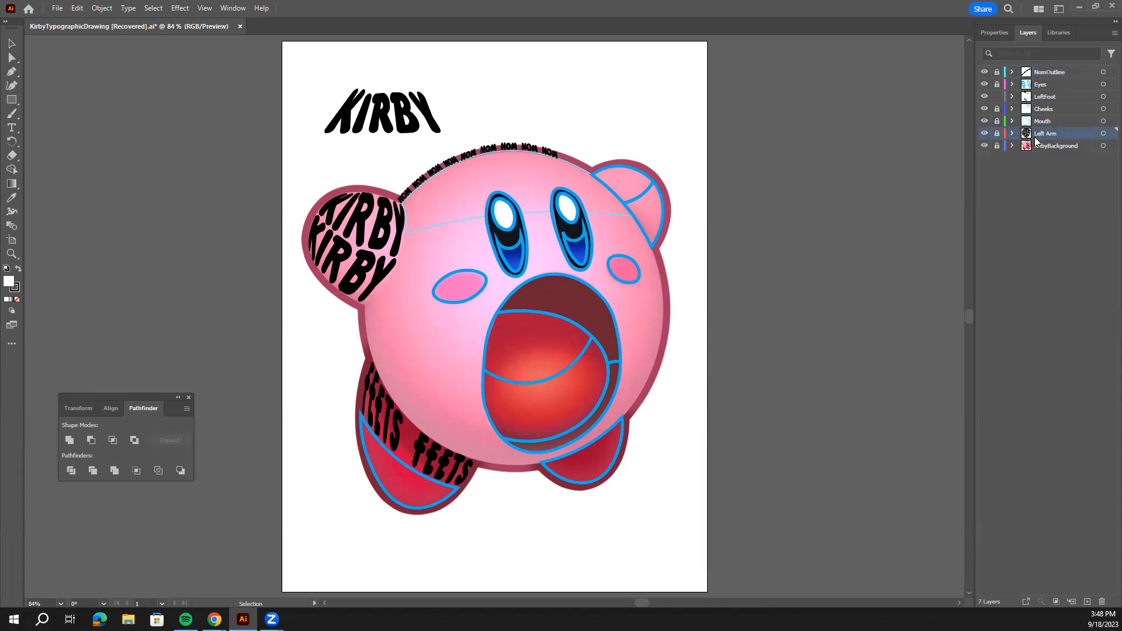
pyautogui.click(1057, 98)
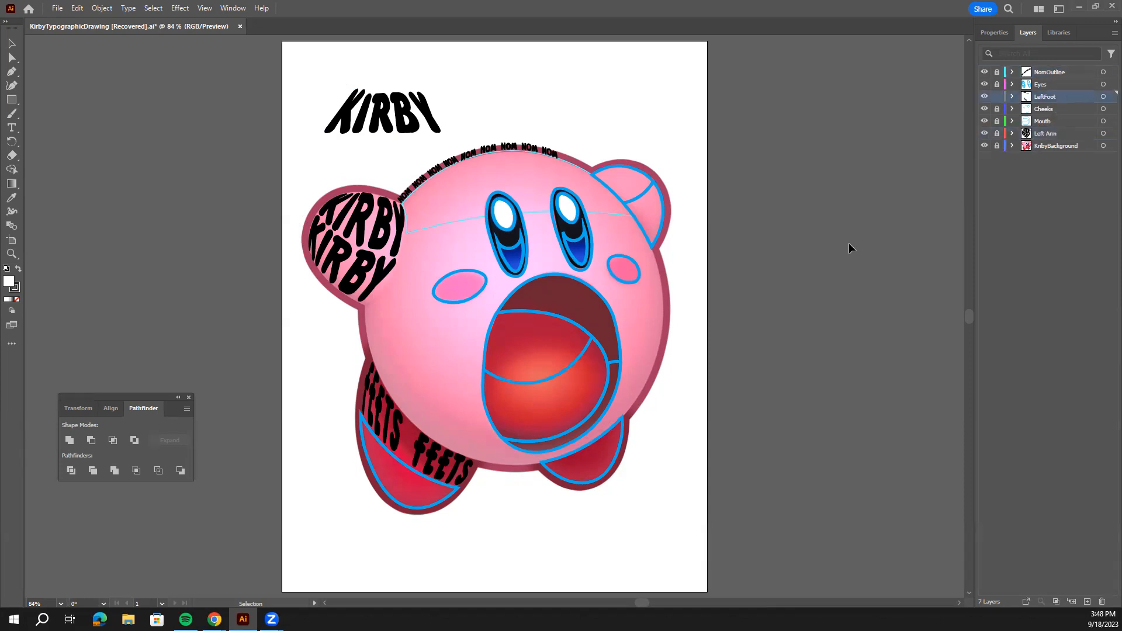
pyautogui.click(1102, 98)
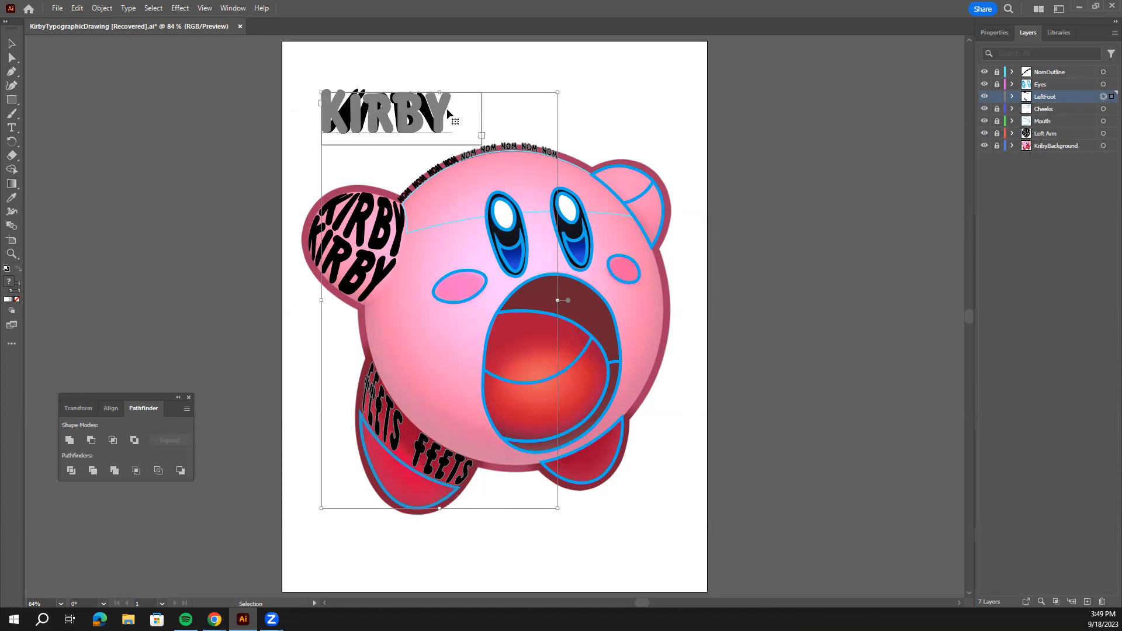
pyautogui.click(555, 110)
pyautogui.click(398, 106)
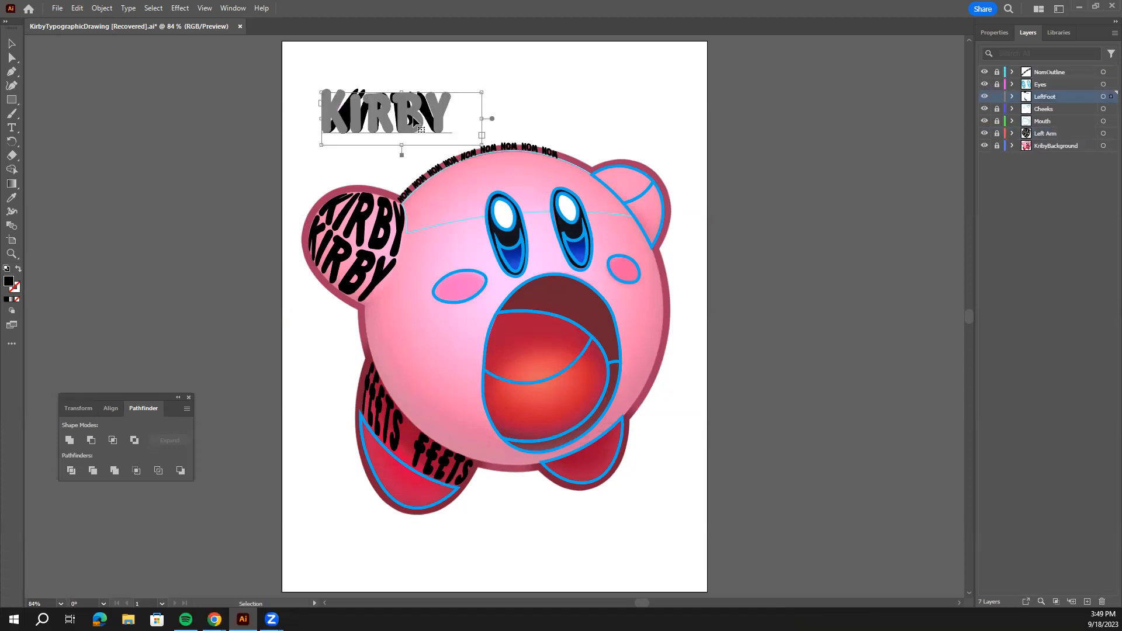
pyautogui.press('Delete')
# Move the left foot's crescent outline onto the blank area beneath Kirby's body
pyautogui.click(433, 461)
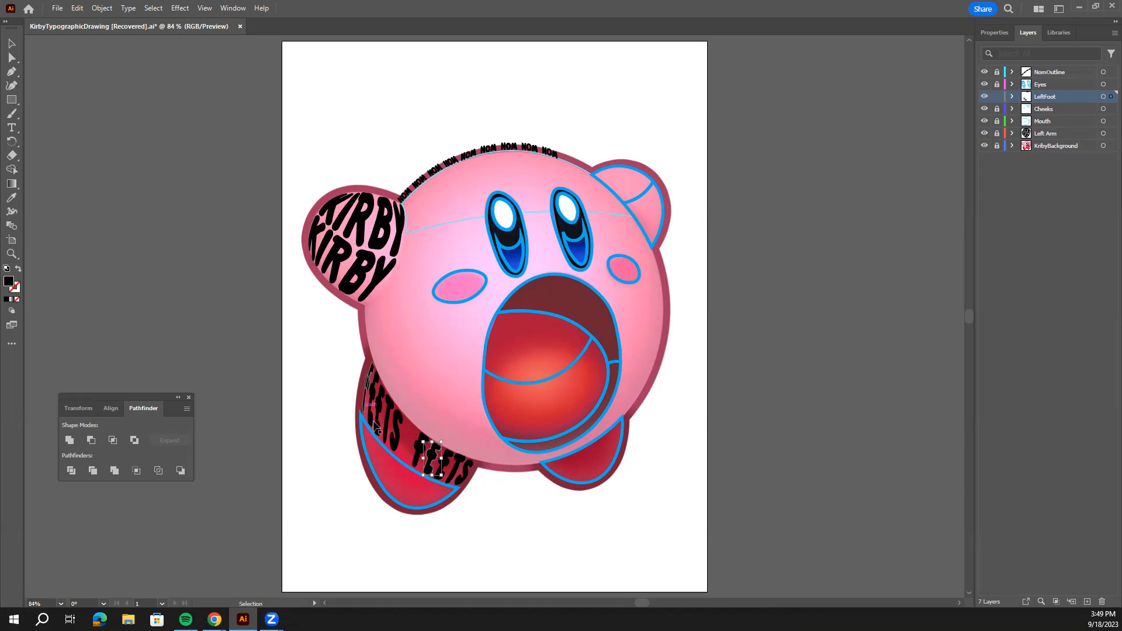
pyautogui.moveTo(402, 464); pyautogui.dragTo(546, 529)
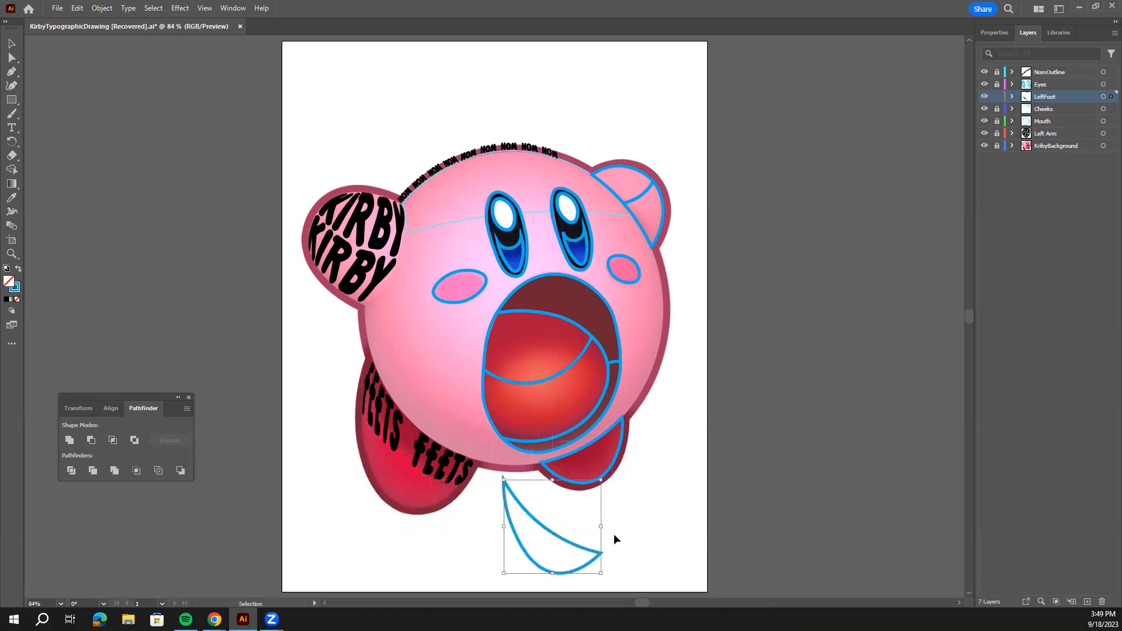
pyautogui.hotkey('ctrl', '=')
pyautogui.hotkey('ctrl', '=')
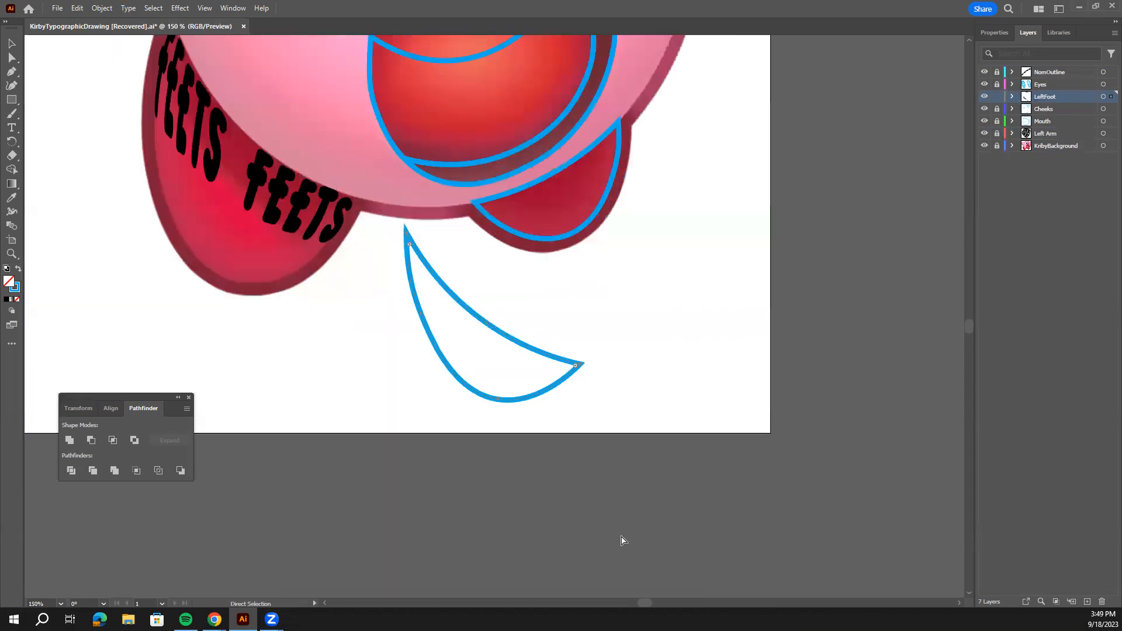
pyautogui.moveTo(421, 283); pyautogui.dragTo(496, 462)
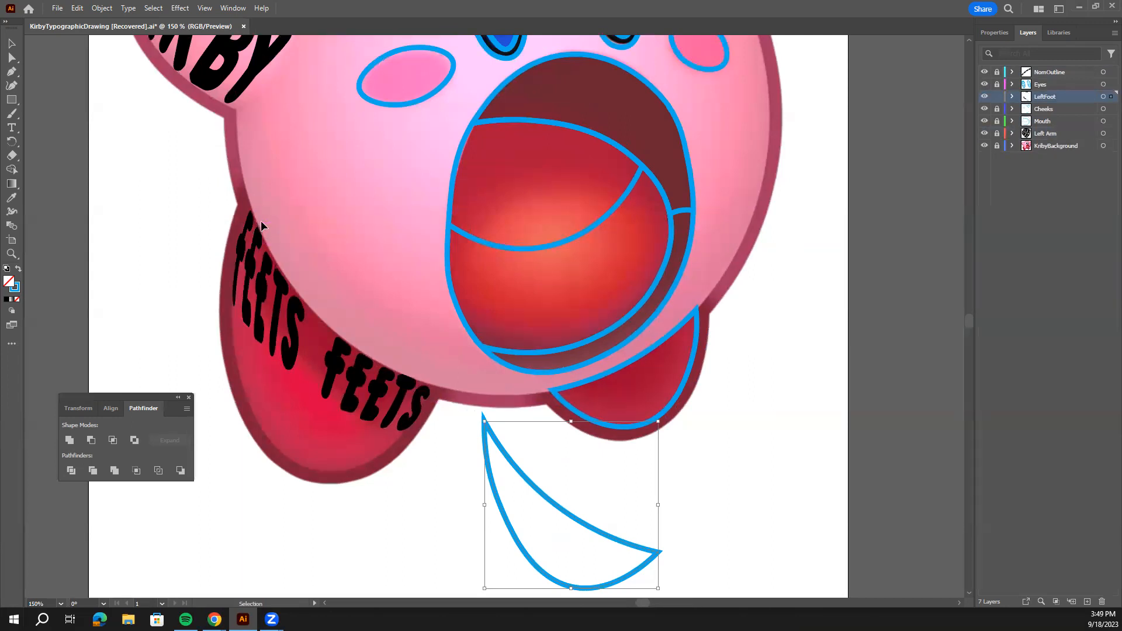
pyautogui.scroll(2, 297, 307)
pyautogui.scroll(6, 305, 315)
pyautogui.scroll(-6, 351, 334)
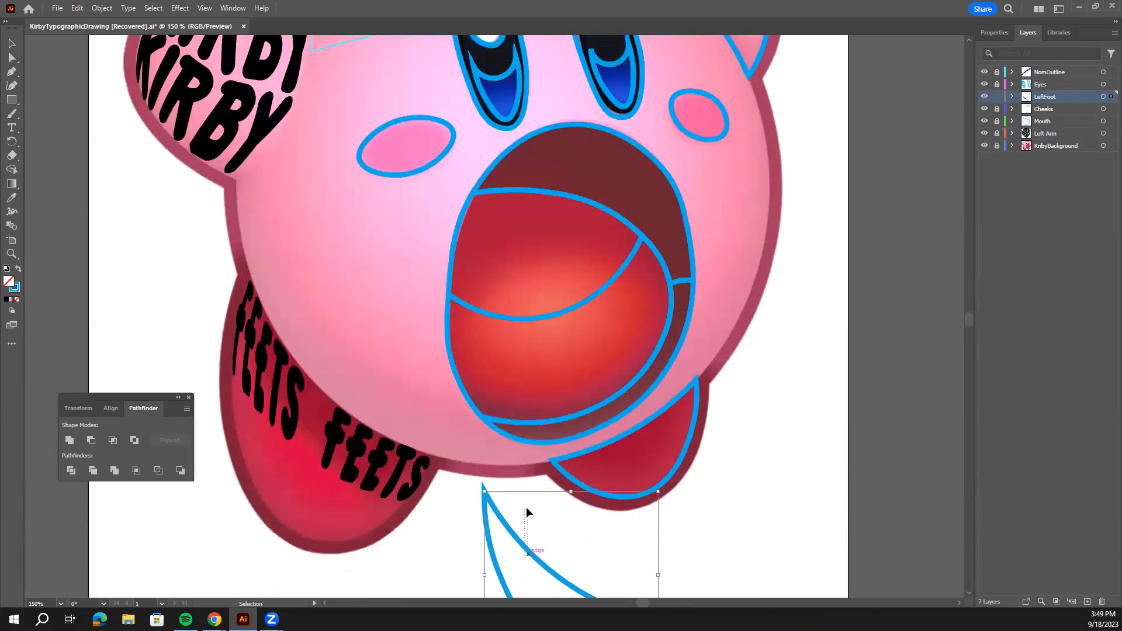
pyautogui.click(561, 526)
pyautogui.scroll(-5, 557, 512)
pyautogui.scroll(5, 557, 517)
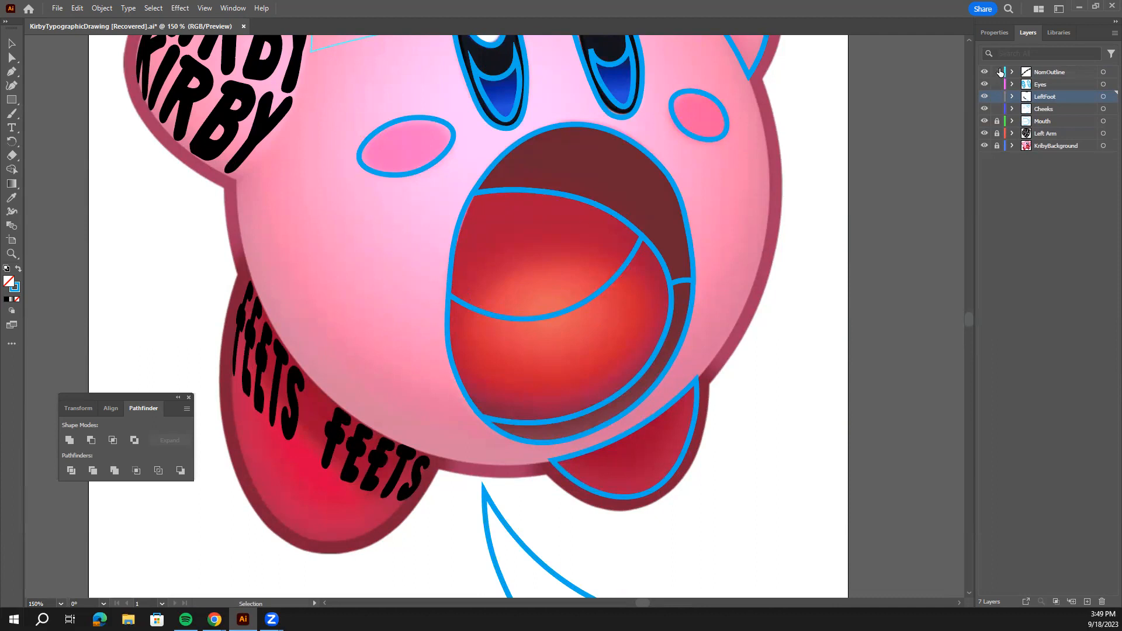
# Group the inner mouth and tongue outlines, and group them with the remaining mouth outlines
pyautogui.click(601, 237)
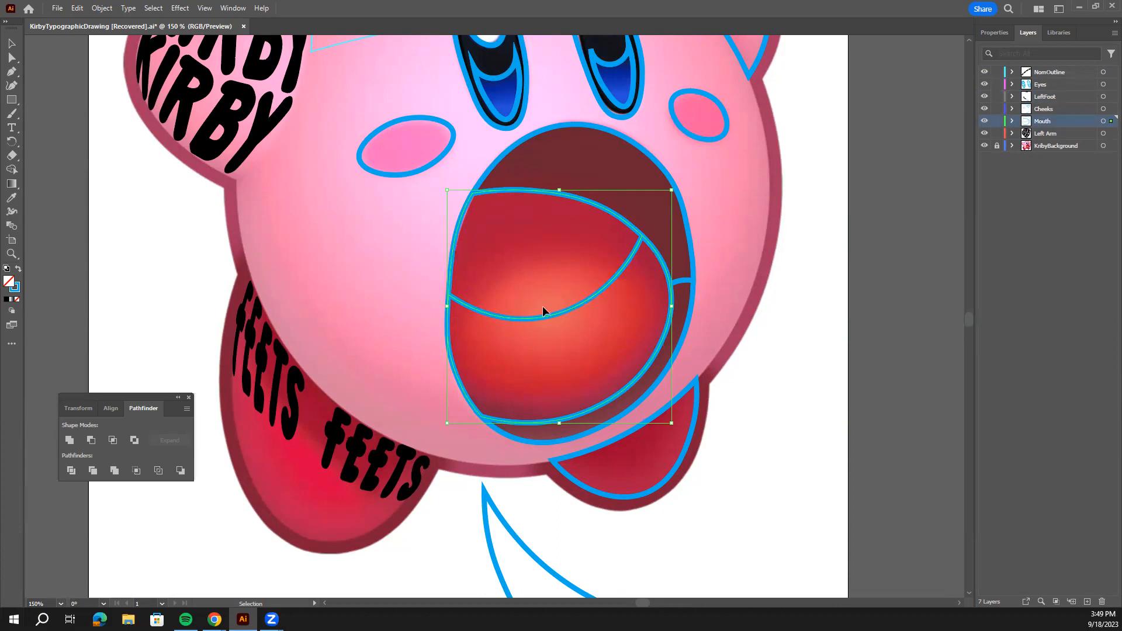
pyautogui.rightClick(556, 313)
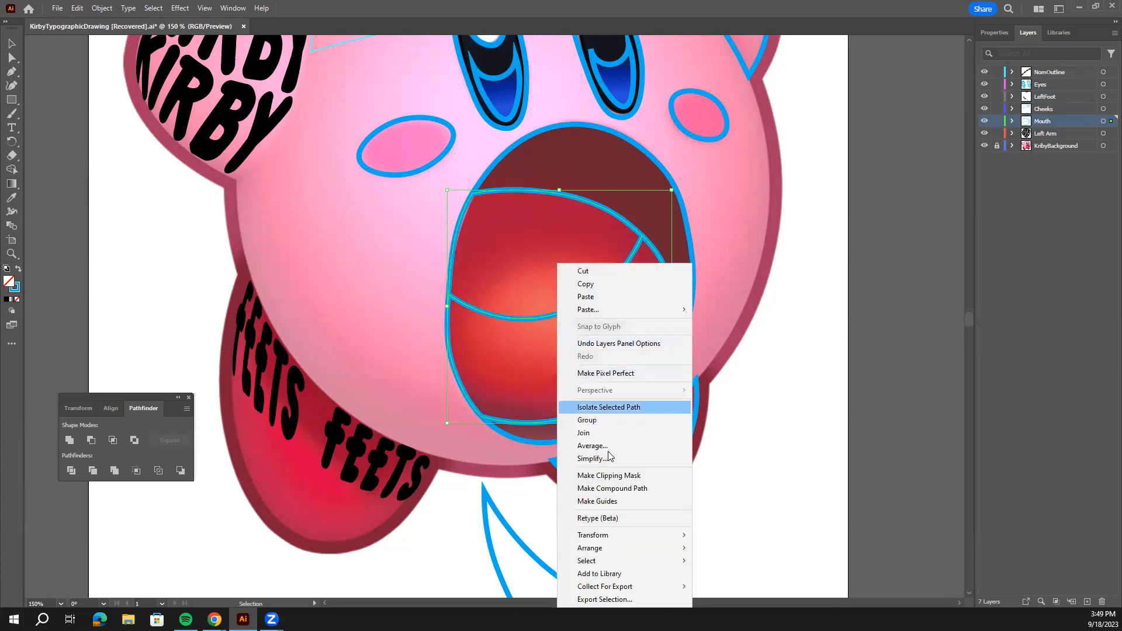
pyautogui.click(598, 421)
pyautogui.click(793, 343)
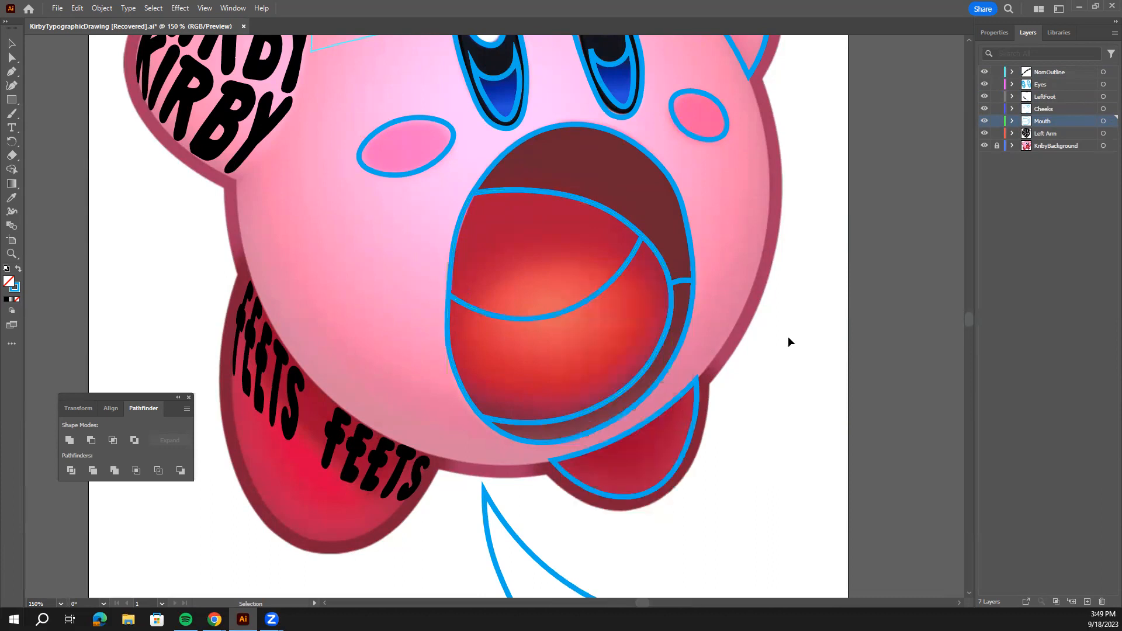
pyautogui.click(451, 370)
pyautogui.rightClick(658, 251)
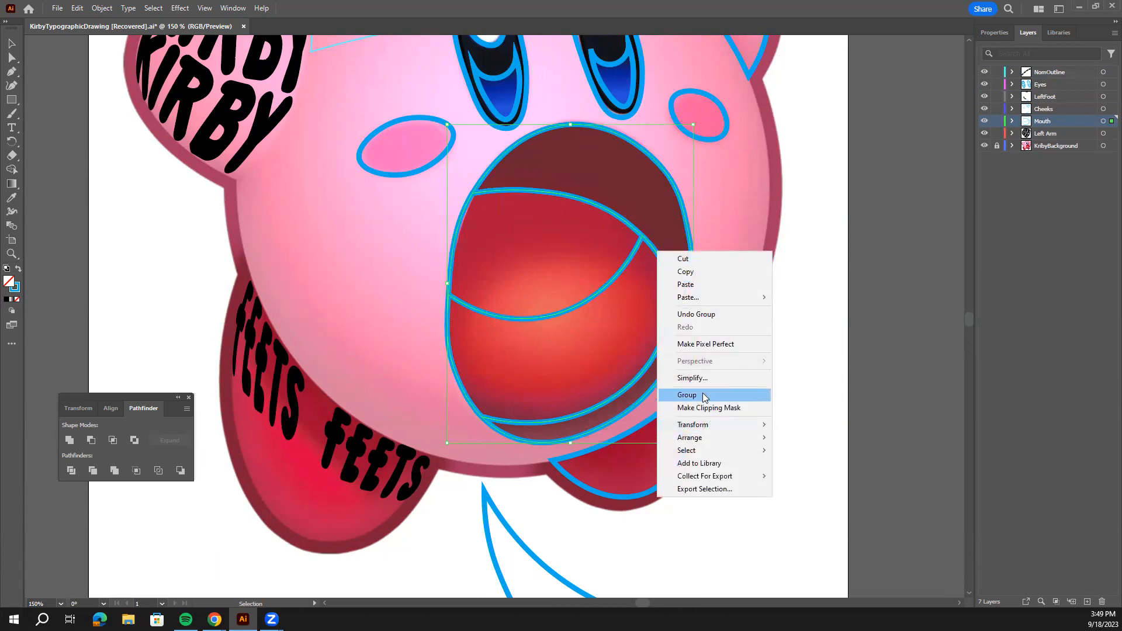
pyautogui.click(703, 398)
pyautogui.click(713, 313)
# Ungroup the combined mouth outlines
pyautogui.rightClick(663, 268)
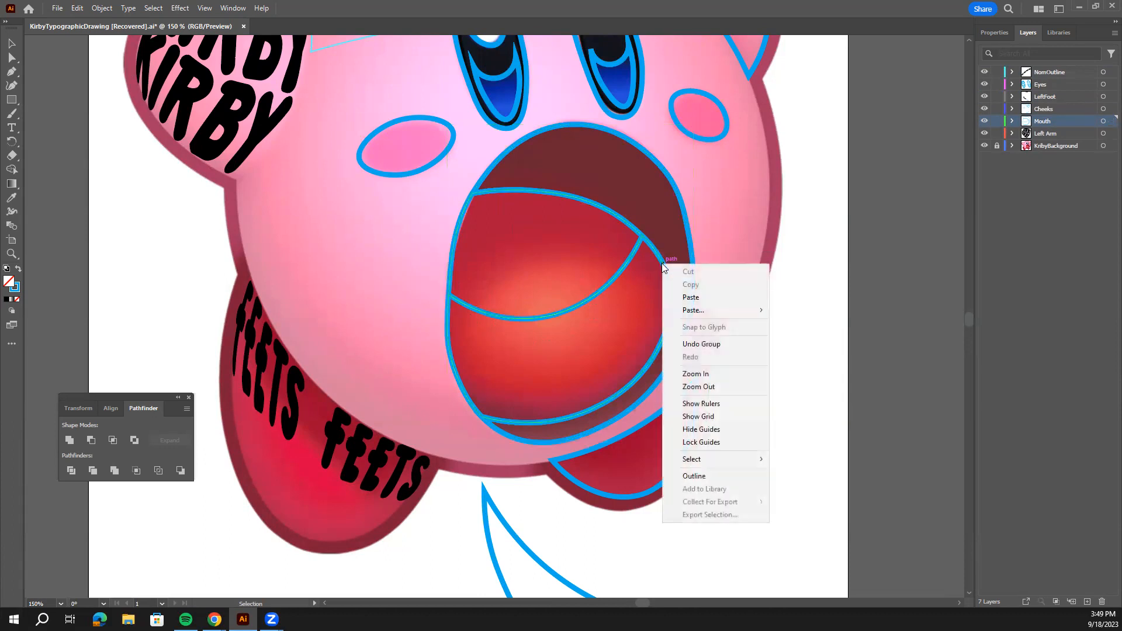
pyautogui.click(770, 241)
pyautogui.click(693, 278)
pyautogui.rightClick(693, 280)
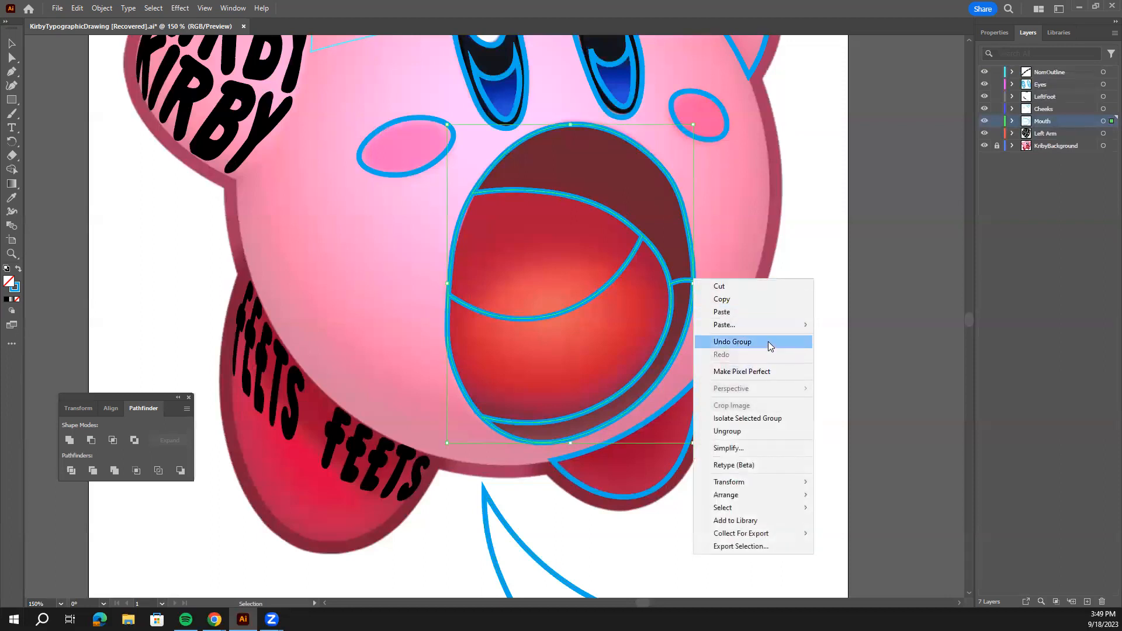
pyautogui.click(746, 432)
pyautogui.click(733, 276)
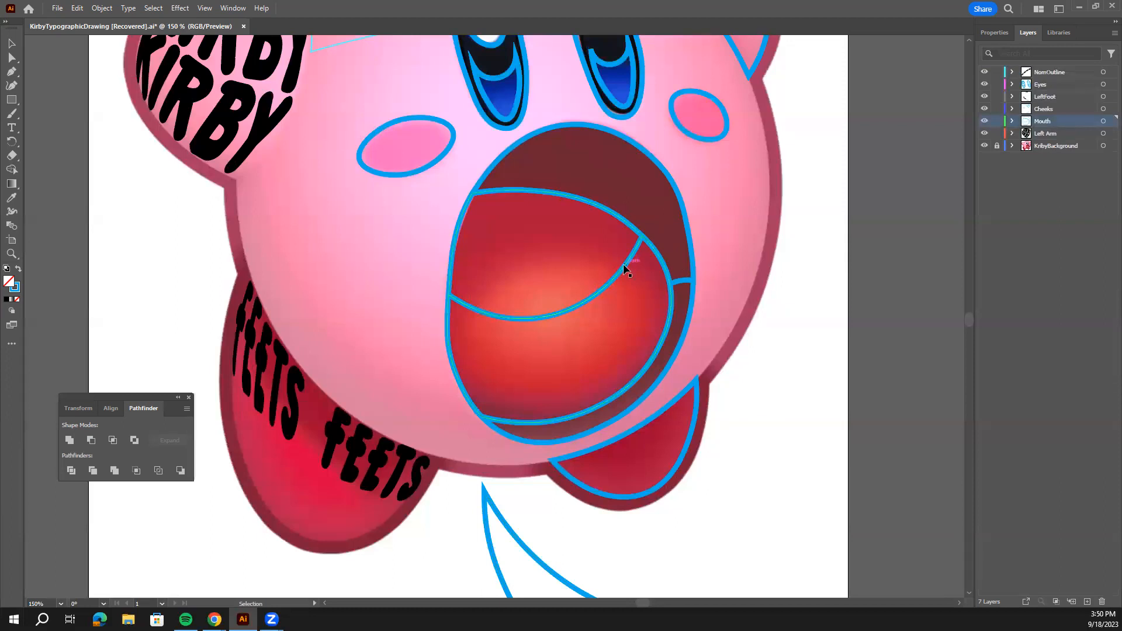
# Return the crescent outline to the left foot and delete all the blue outlines of the mouth and tongue
pyautogui.moveTo(620, 264); pyautogui.dragTo(561, 278)
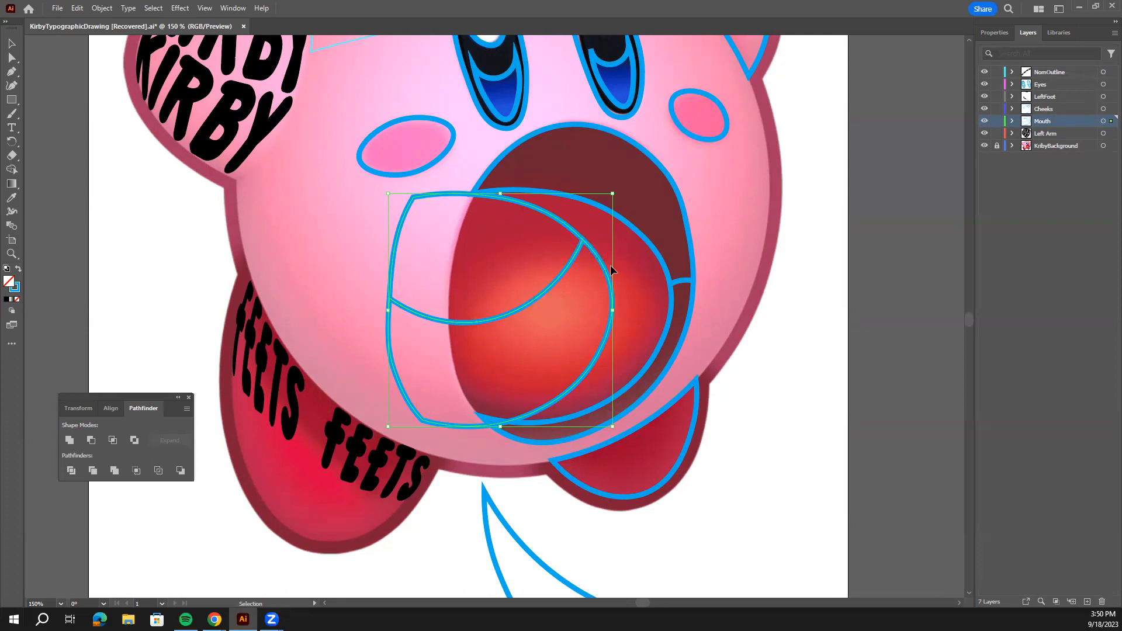
pyautogui.moveTo(517, 551); pyautogui.dragTo(267, 429)
pyautogui.click(566, 268)
pyautogui.press('Delete')
pyautogui.click(656, 249)
pyautogui.press('Delete')
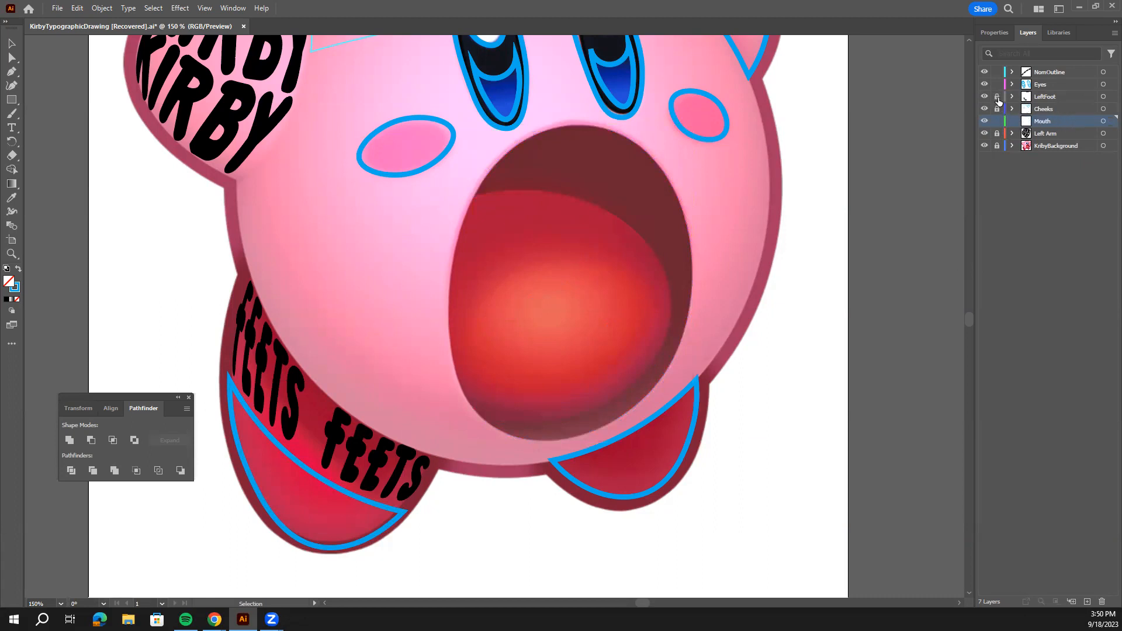
# Trace a closed outline around Kirby's tongue with the Curvature tool, about 2.6 in wide and 2.7 in high
pyautogui.click(13, 87)
pyautogui.click(994, 33)
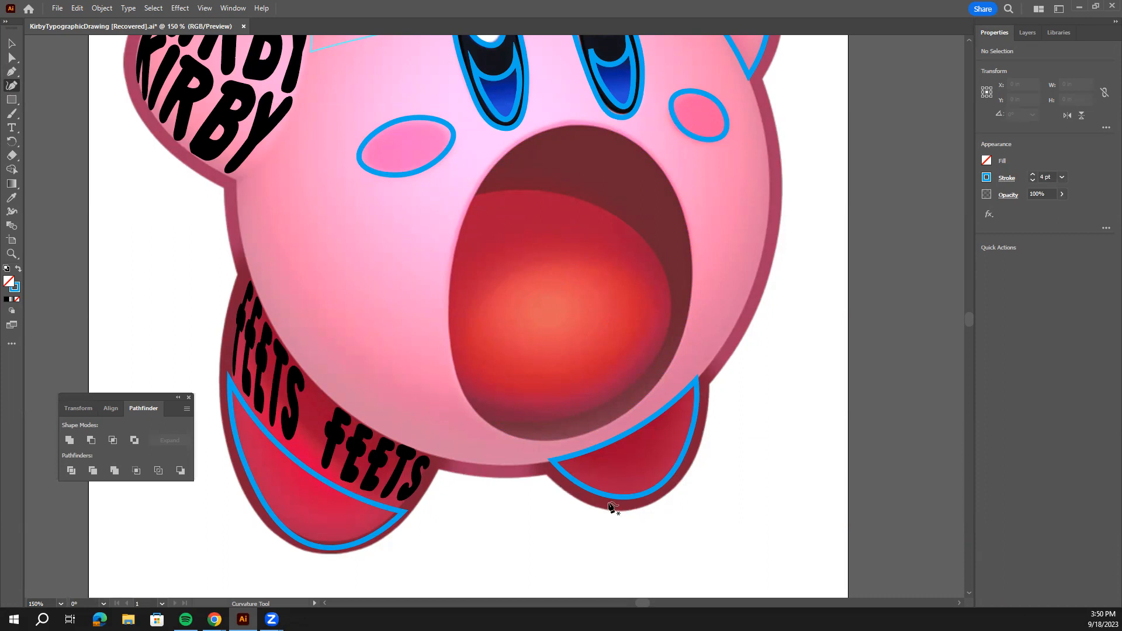
pyautogui.scroll(5, 574, 472)
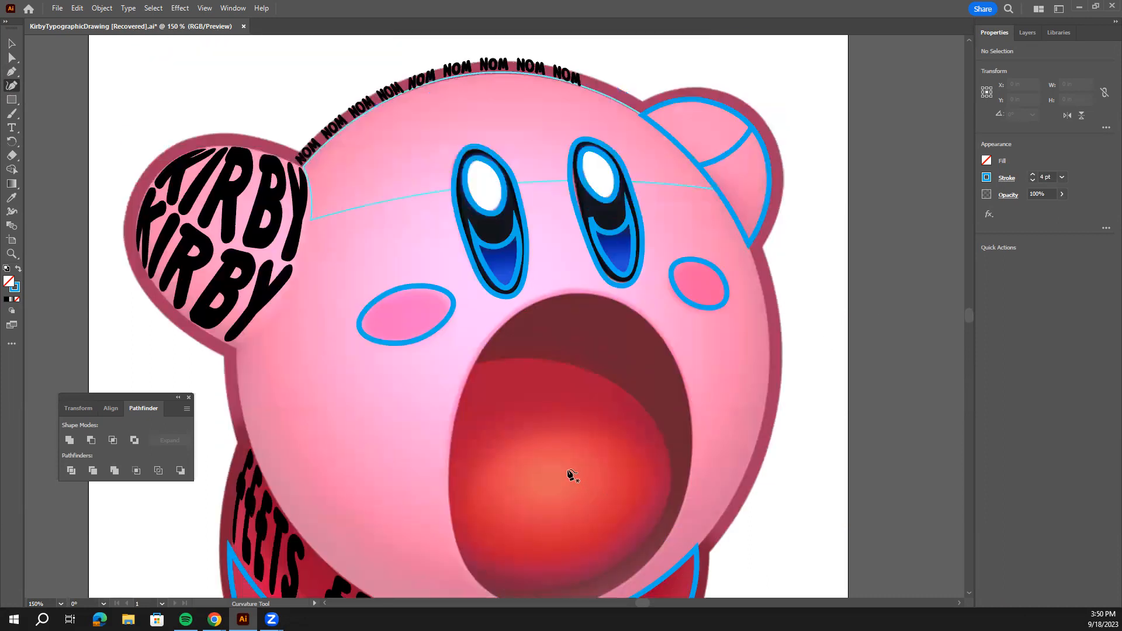
pyautogui.scroll(-5, 716, 175)
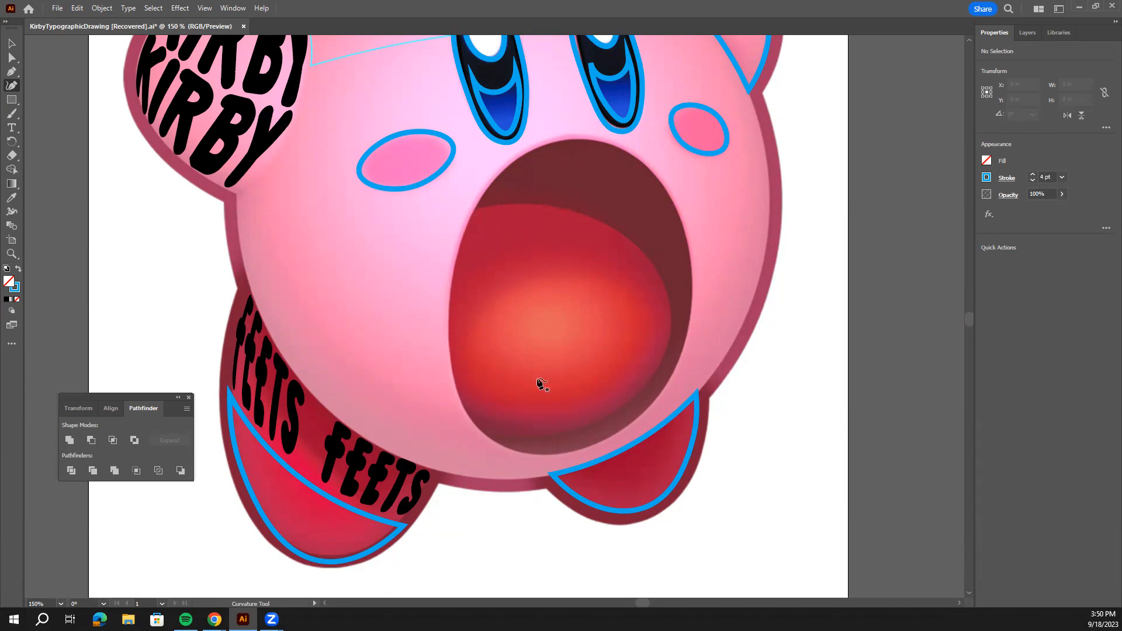
pyautogui.click(475, 209)
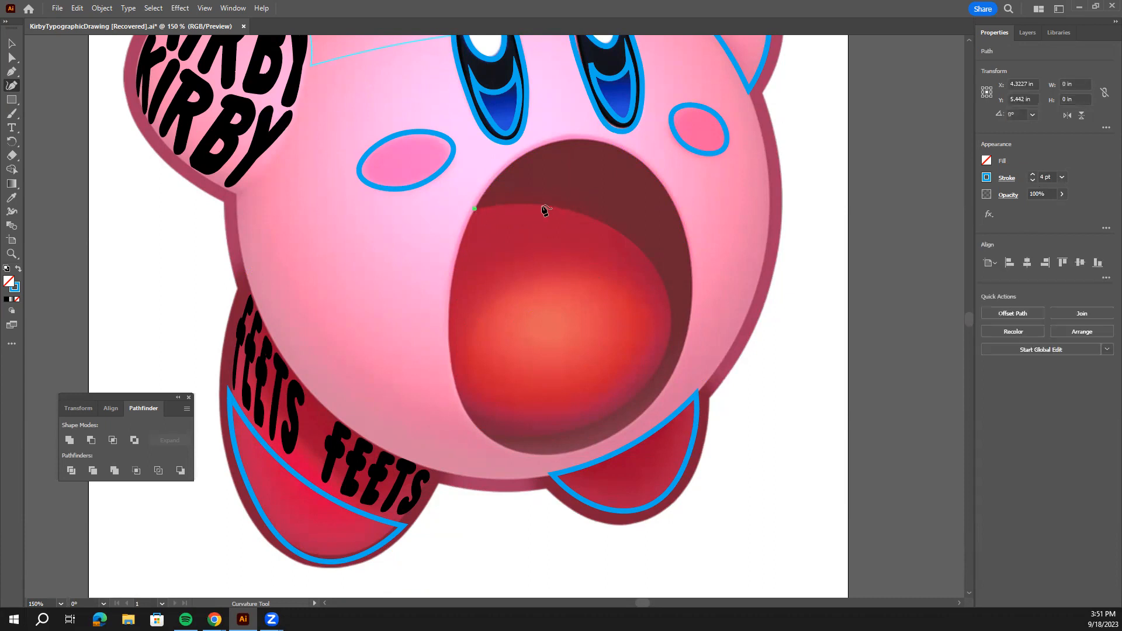
pyautogui.click(546, 205)
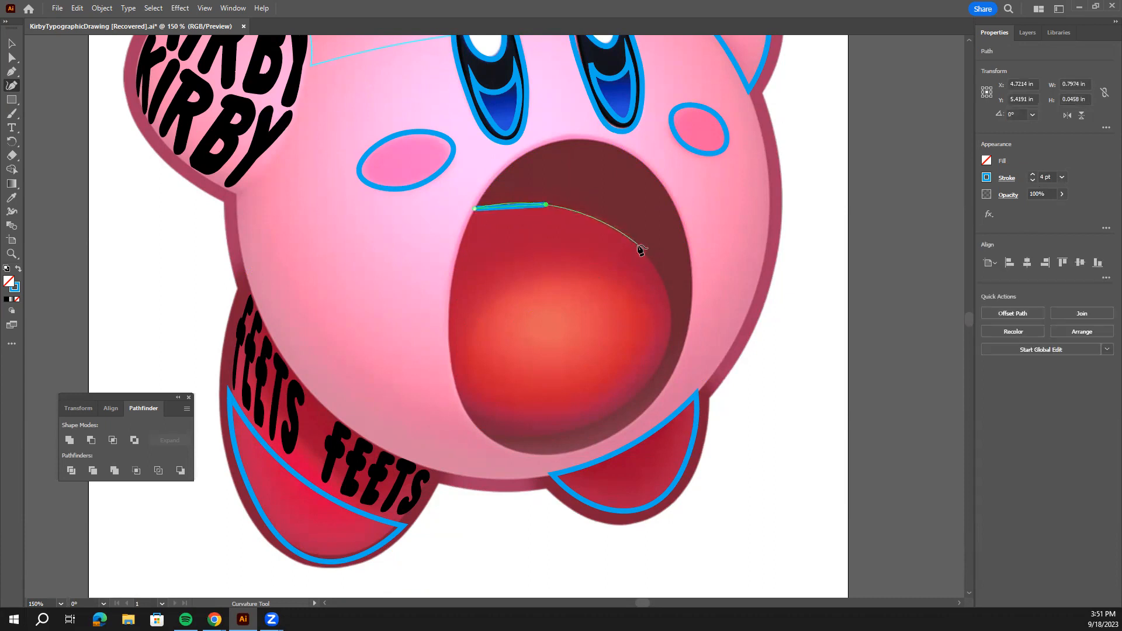
pyautogui.click(639, 248)
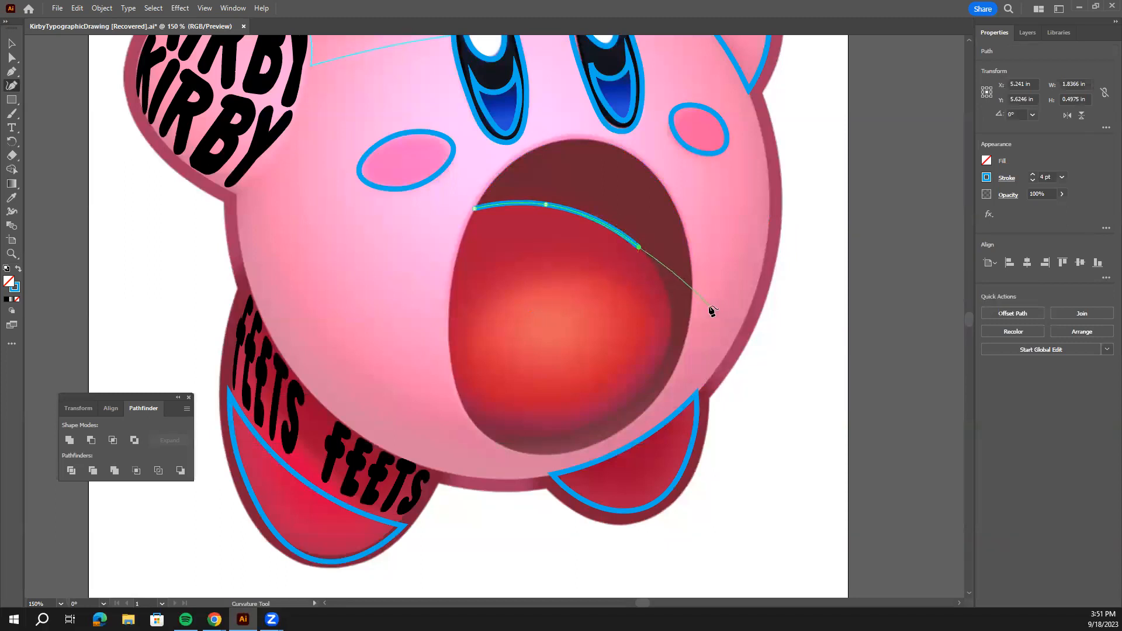
pyautogui.click(672, 321)
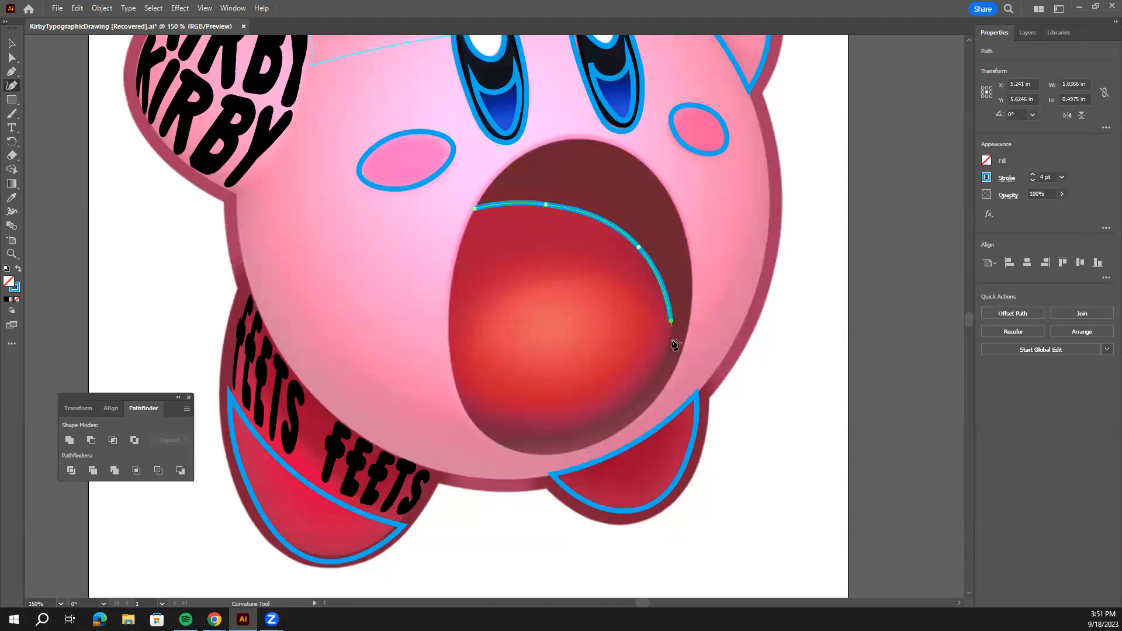
pyautogui.click(635, 397)
pyautogui.click(527, 439)
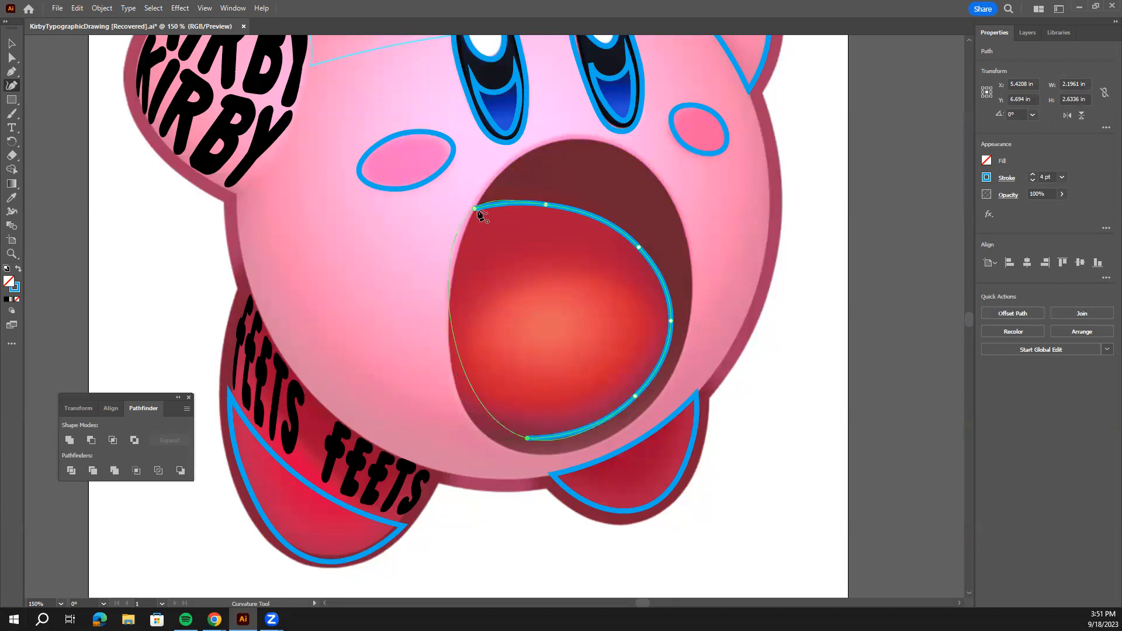
pyautogui.click(485, 434)
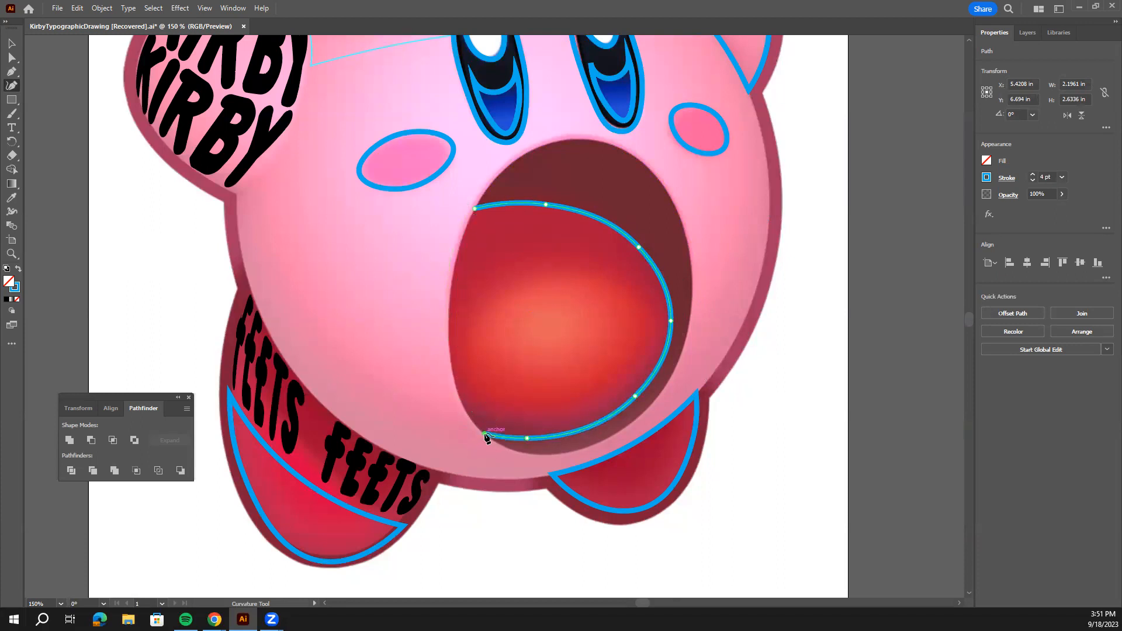
pyautogui.click(461, 397)
pyautogui.click(475, 208)
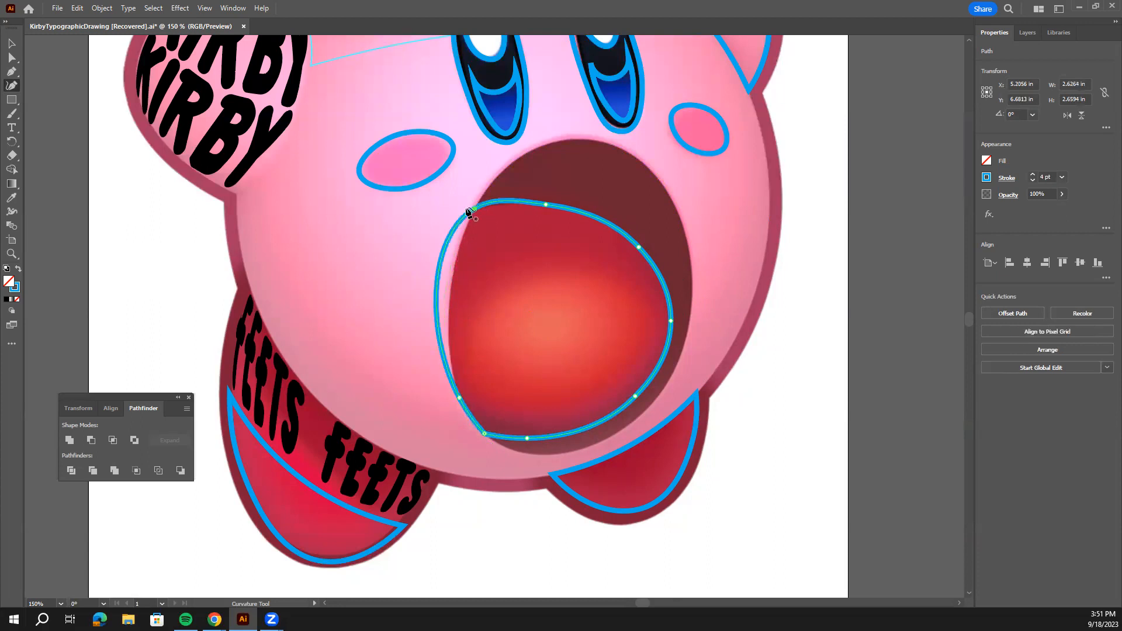
# Convert the tongue outline's upper-left anchor to a corner point and fit its left side closer to the mouth edge
pyautogui.doubleClick(474, 209)
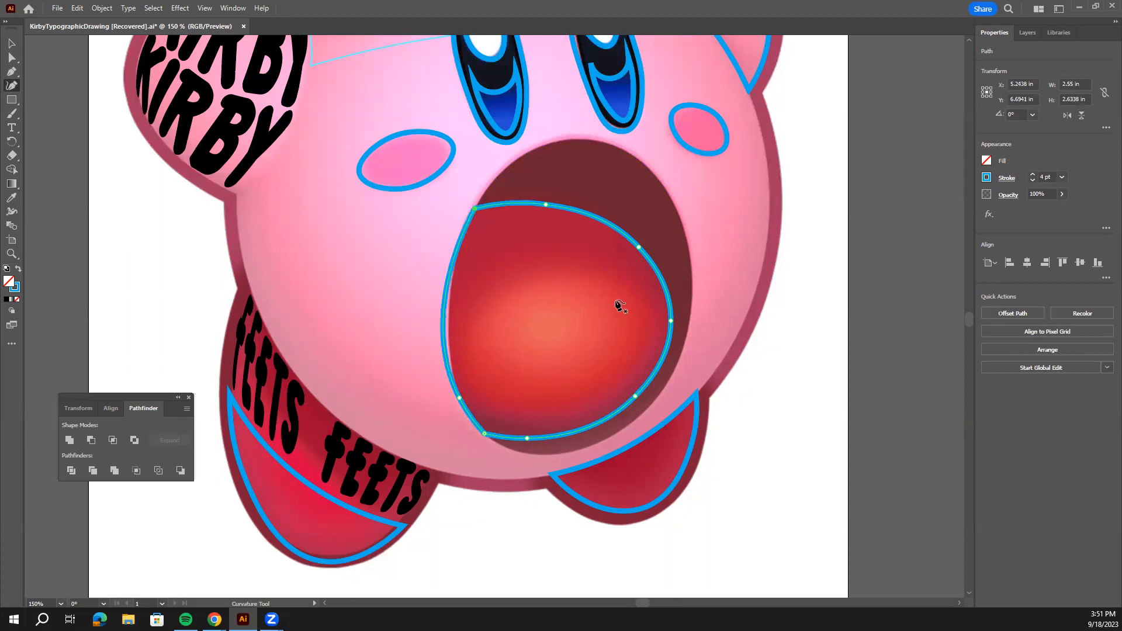
pyautogui.moveTo(444, 322); pyautogui.dragTo(455, 261)
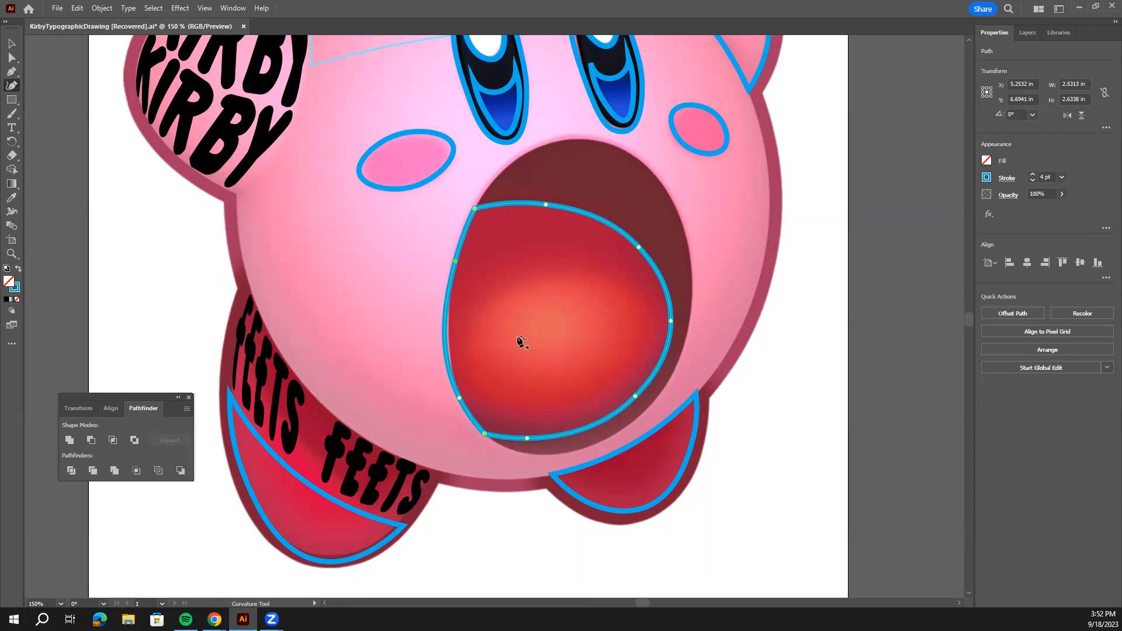
# Draw a downward-bowing open curve about 3.4 in wide across the middle of the tongue, extending past both sides of its outline
pyautogui.click(415, 319)
pyautogui.click(557, 333)
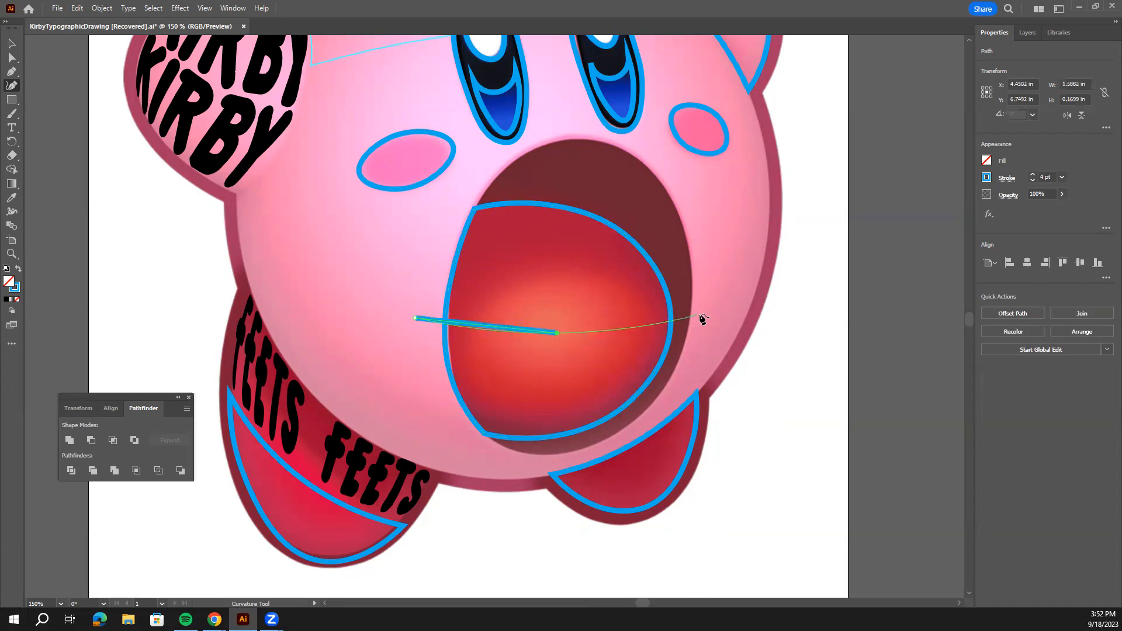
pyautogui.click(719, 304)
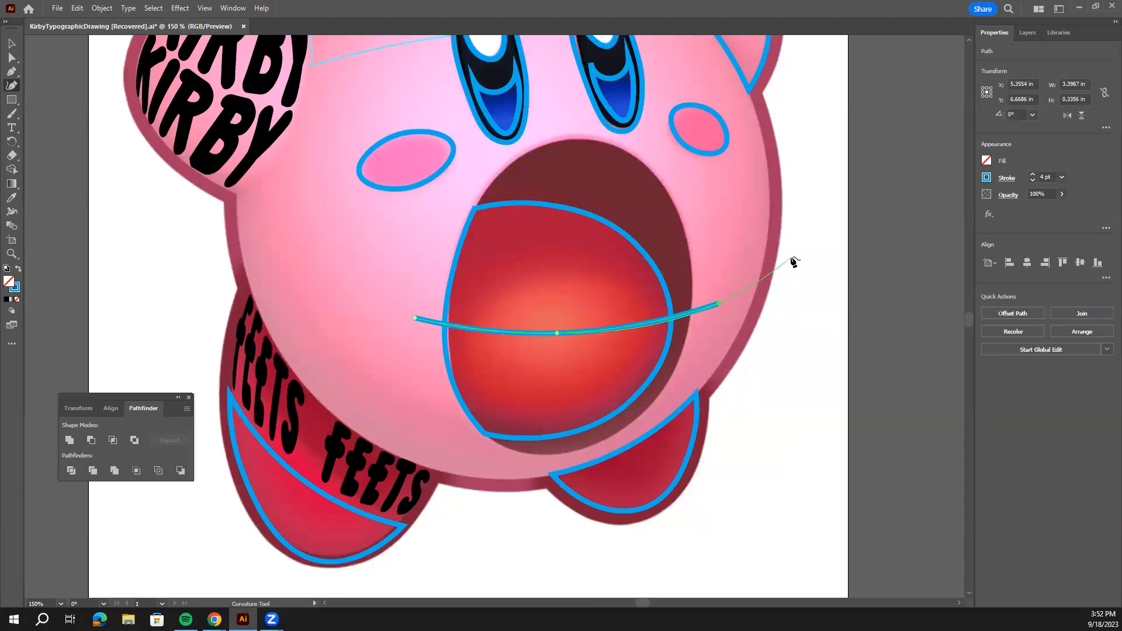
pyautogui.press('Escape')
pyautogui.click(14, 44)
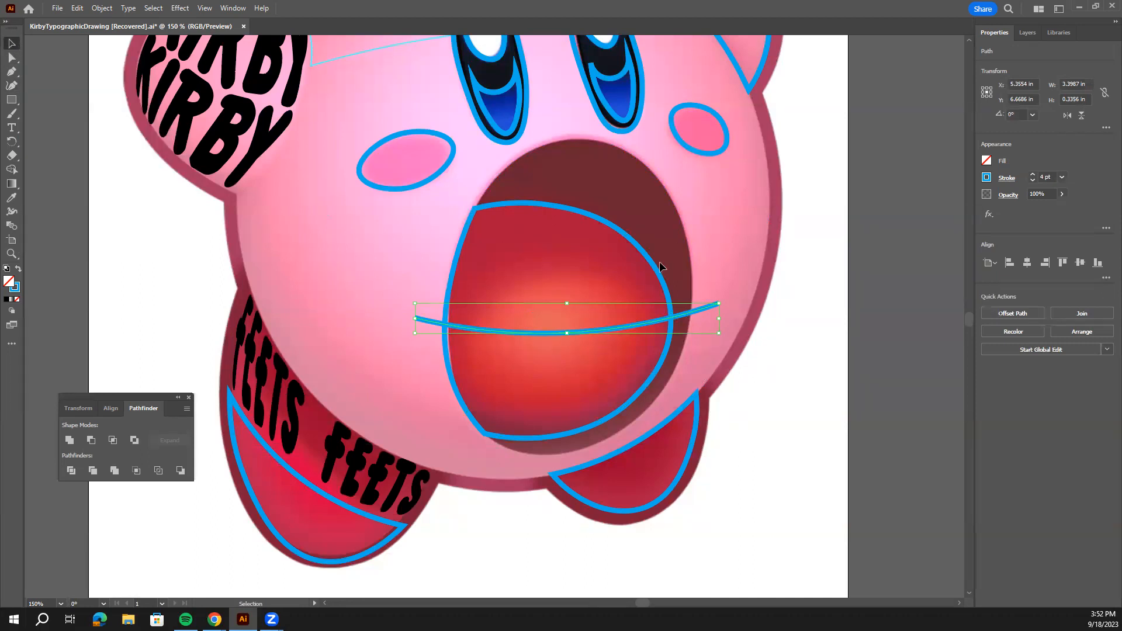
pyautogui.click(708, 283)
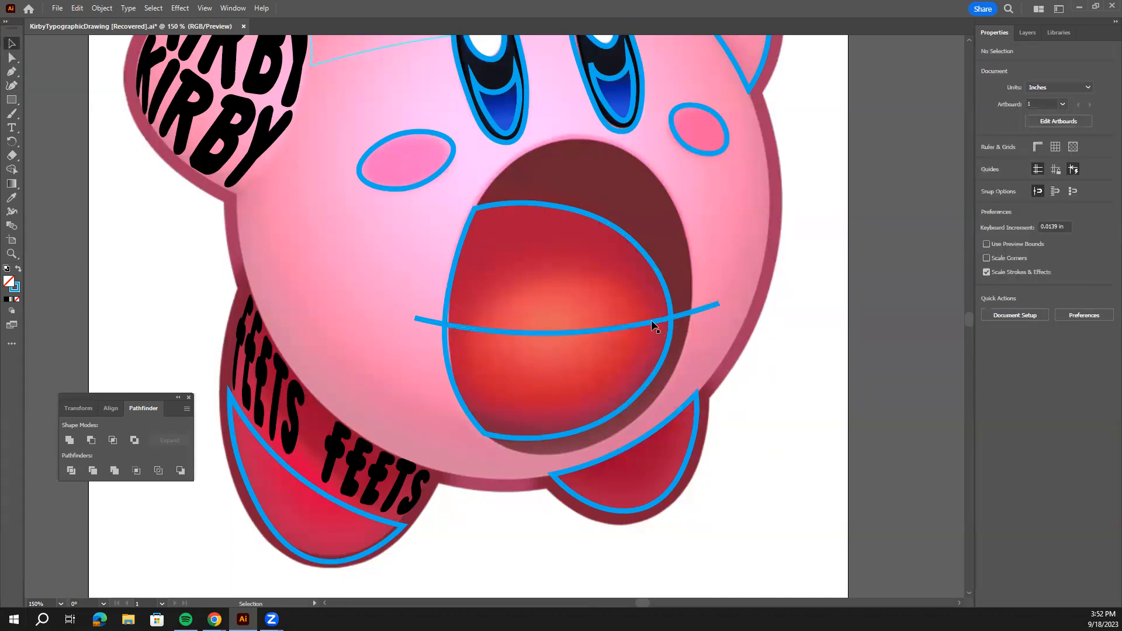
# Select the tongue outline and the crossing curve, try merging the two halves with Shape Builder, and undo the merge
pyautogui.click(653, 325)
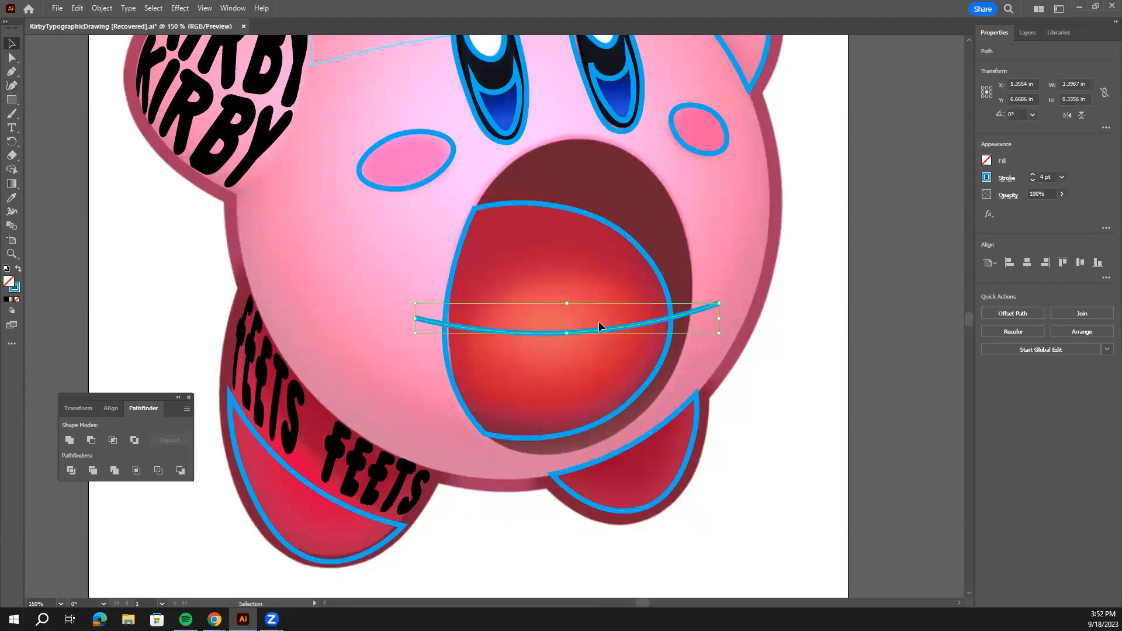
pyautogui.keyDown('shift'); pyautogui.click(637, 247); pyautogui.keyUp('shift')
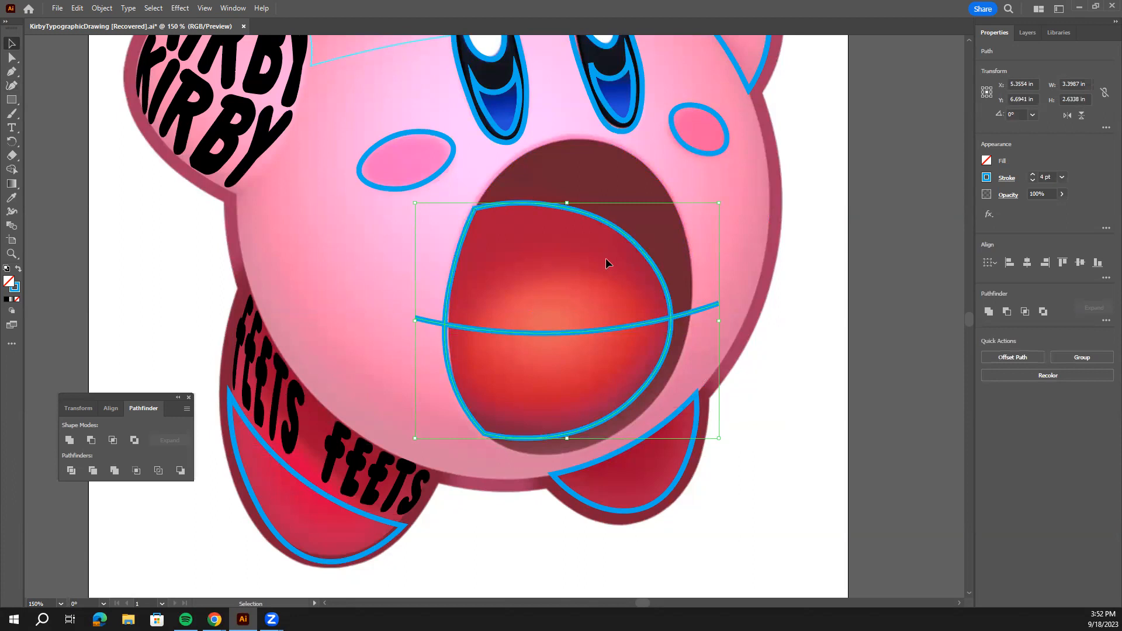
pyautogui.moveTo(802, 236); pyautogui.dragTo(590, 330)
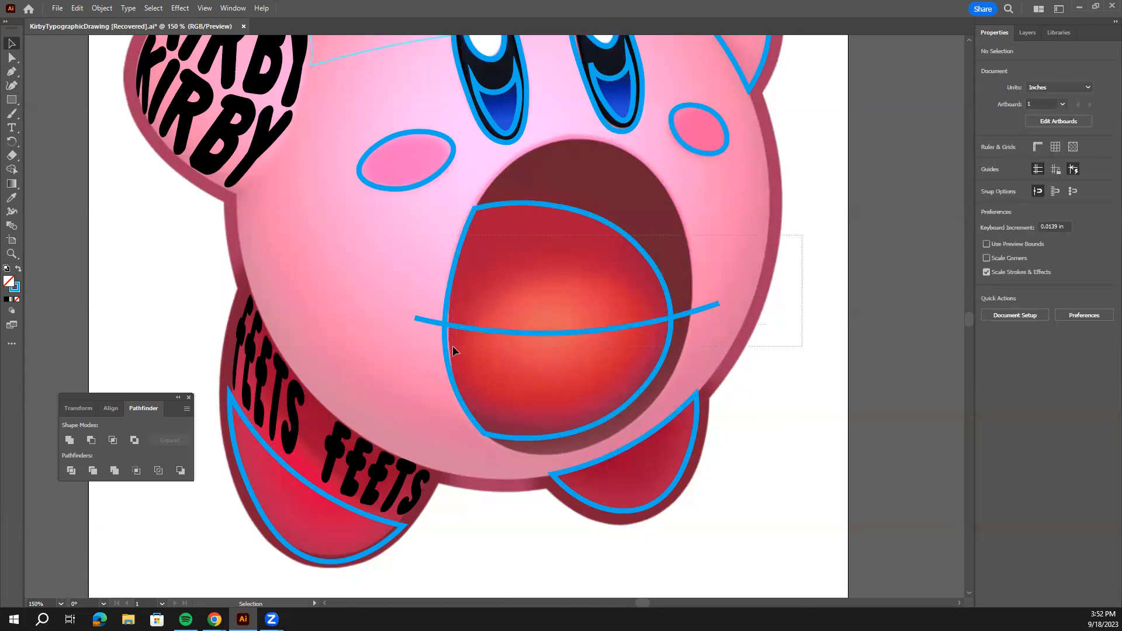
pyautogui.moveTo(453, 347); pyautogui.dragTo(454, 347)
pyautogui.keyDown('shift'); pyautogui.click(652, 287); pyautogui.keyUp('shift')
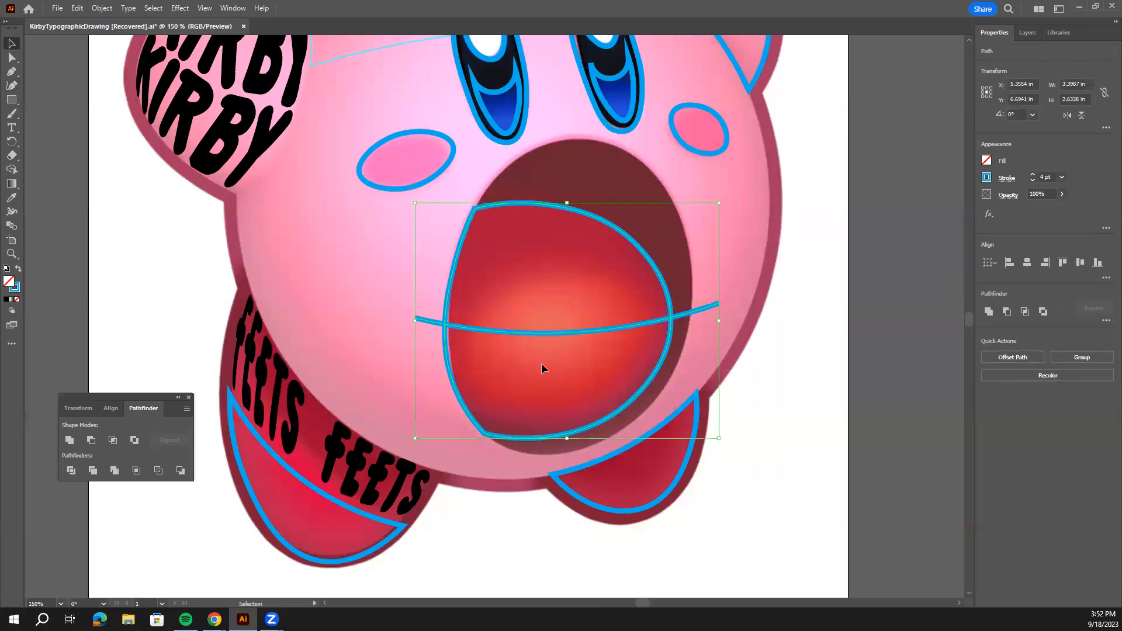
pyautogui.click(16, 174)
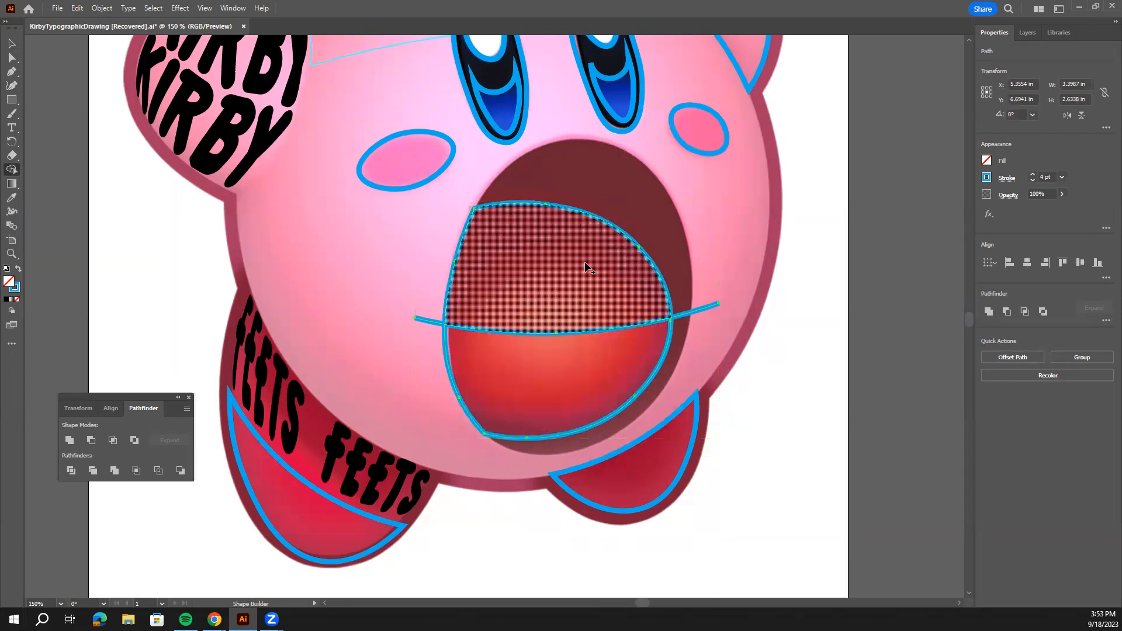
pyautogui.click(560, 248)
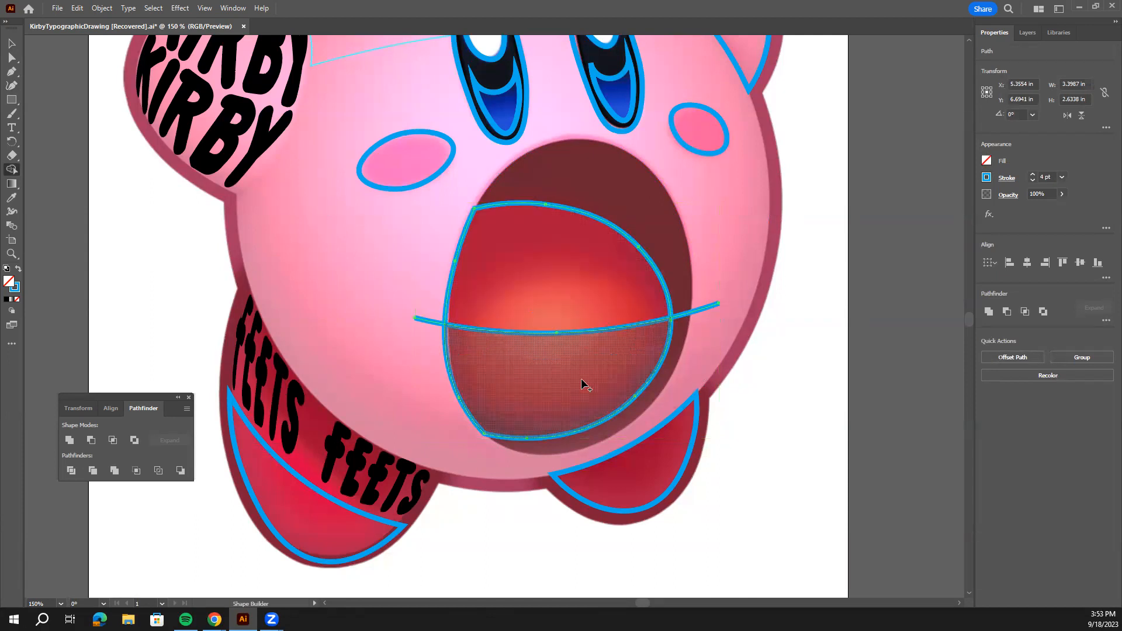
pyautogui.moveTo(556, 286)
pyautogui.mouseDown()
pyautogui.moveTo(534, 346)
pyautogui.moveTo(557, 329)
pyautogui.mouseUp()
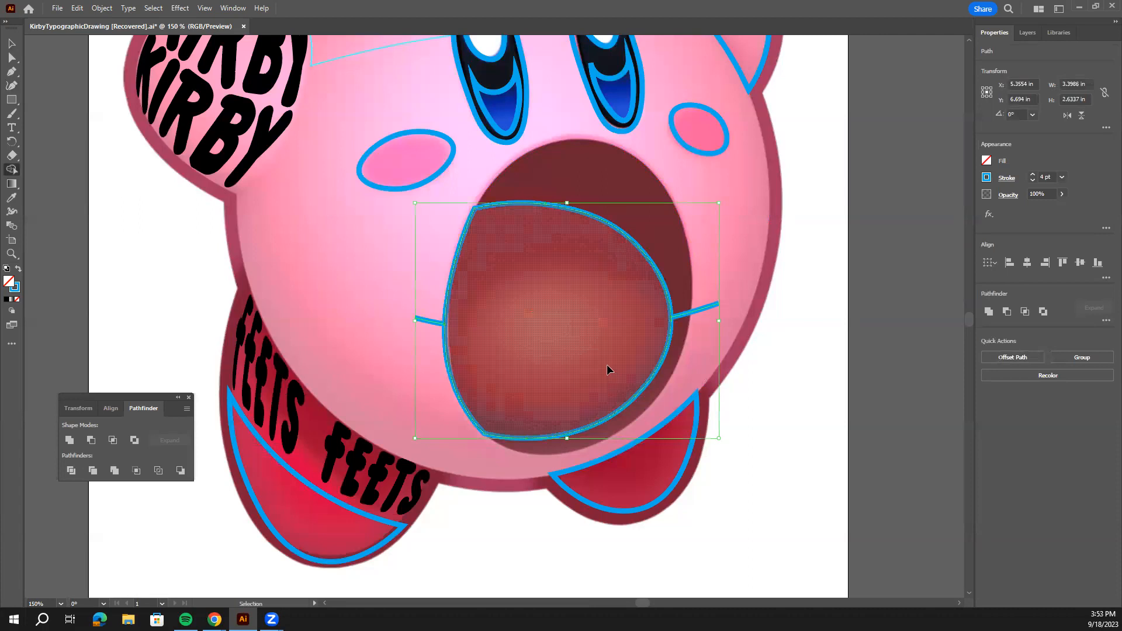
pyautogui.hotkey('ctrl', 'z')
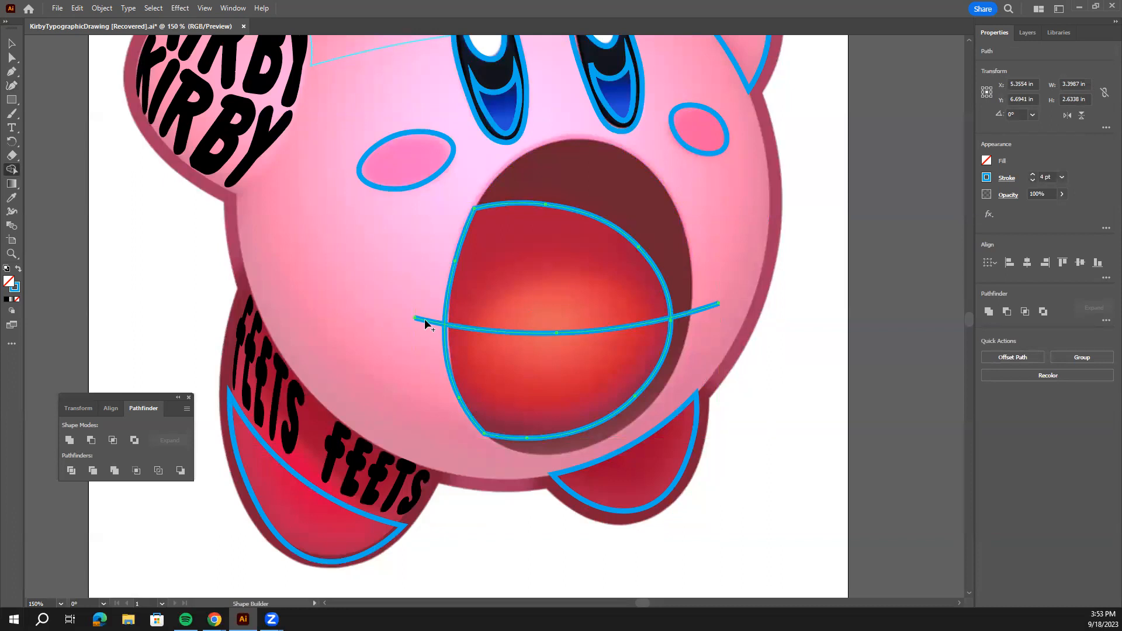
# Try trimming both overhanging ends of the crossing curve with Shape Builder, and undo both cuts
pyautogui.keyDown('alt'); pyautogui.click(696, 310); pyautogui.keyUp('alt')
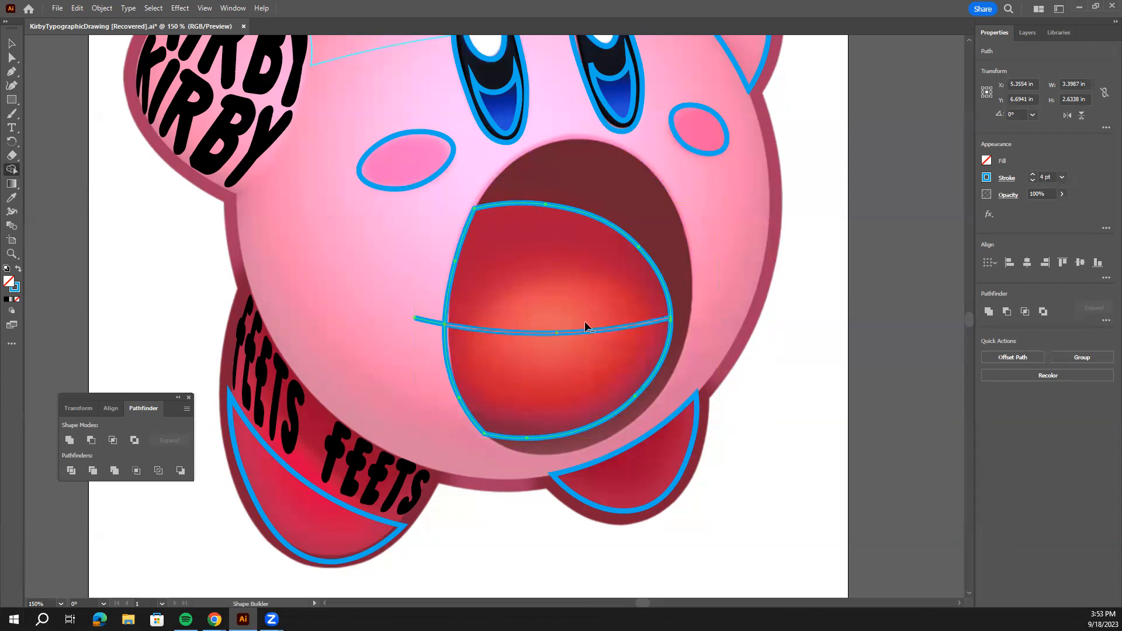
pyautogui.keyDown('alt'); pyautogui.click(430, 321); pyautogui.keyUp('alt')
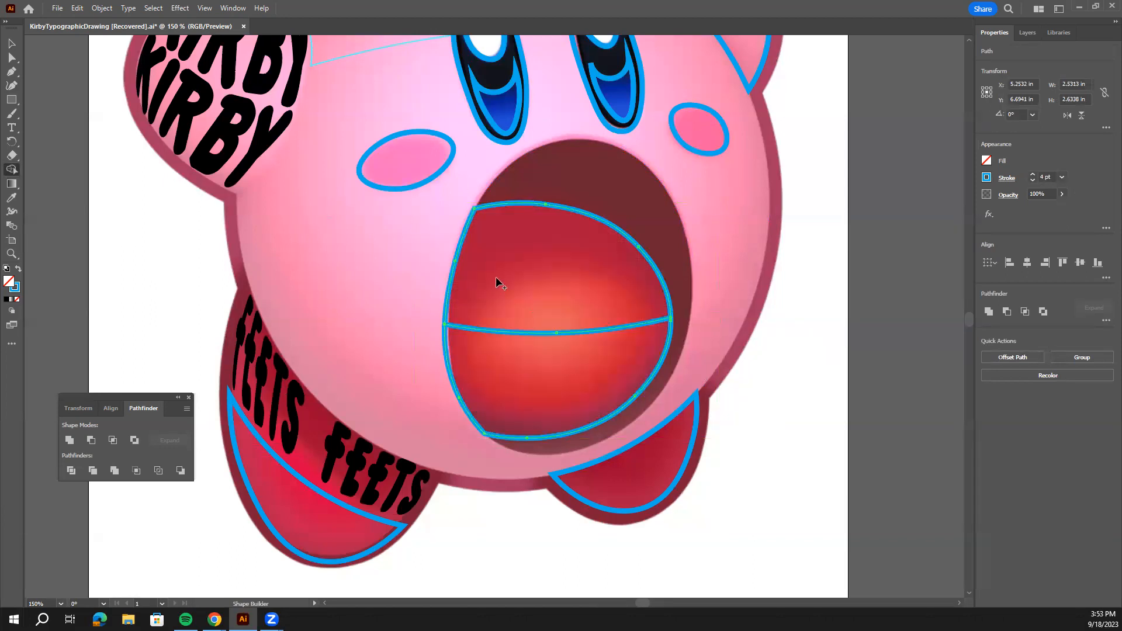
pyautogui.hotkey('ctrl', 'z')
pyautogui.hotkey('ctrl', 'z')
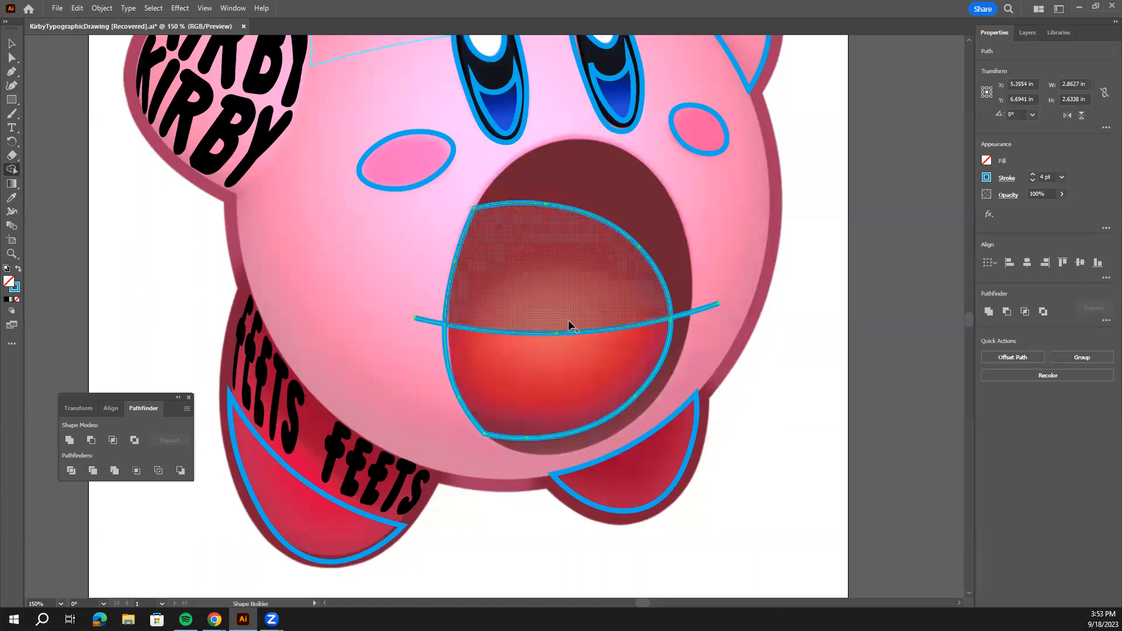
# Split the tongue outline into upper and lower shapes along the crossing curve with the Pathfinder Divide operation
pyautogui.click(12, 44)
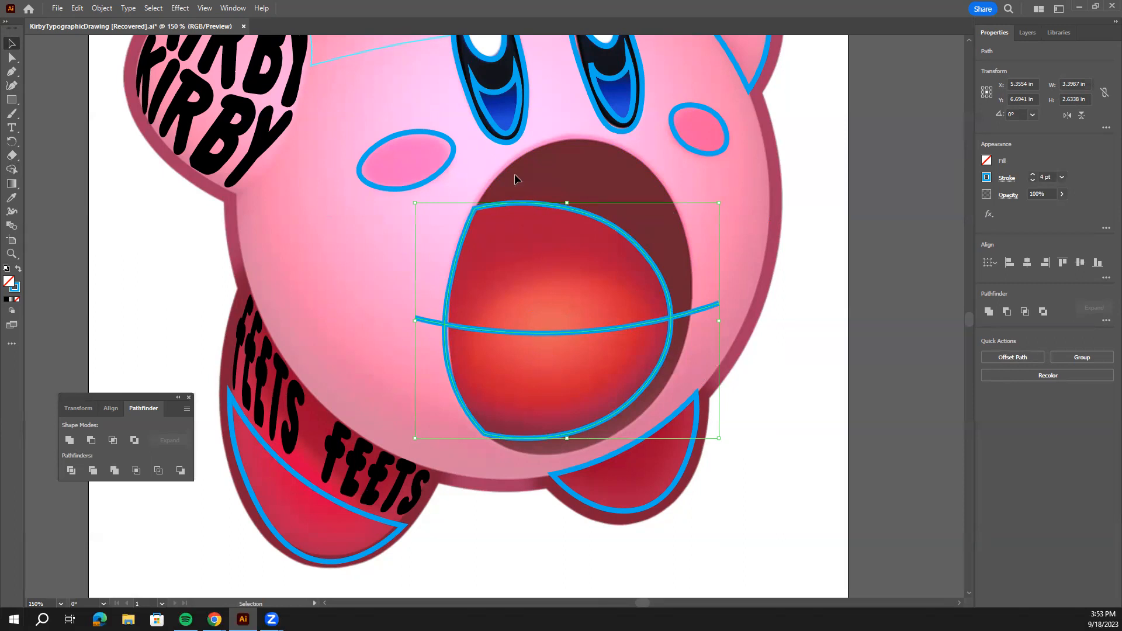
pyautogui.click(724, 279)
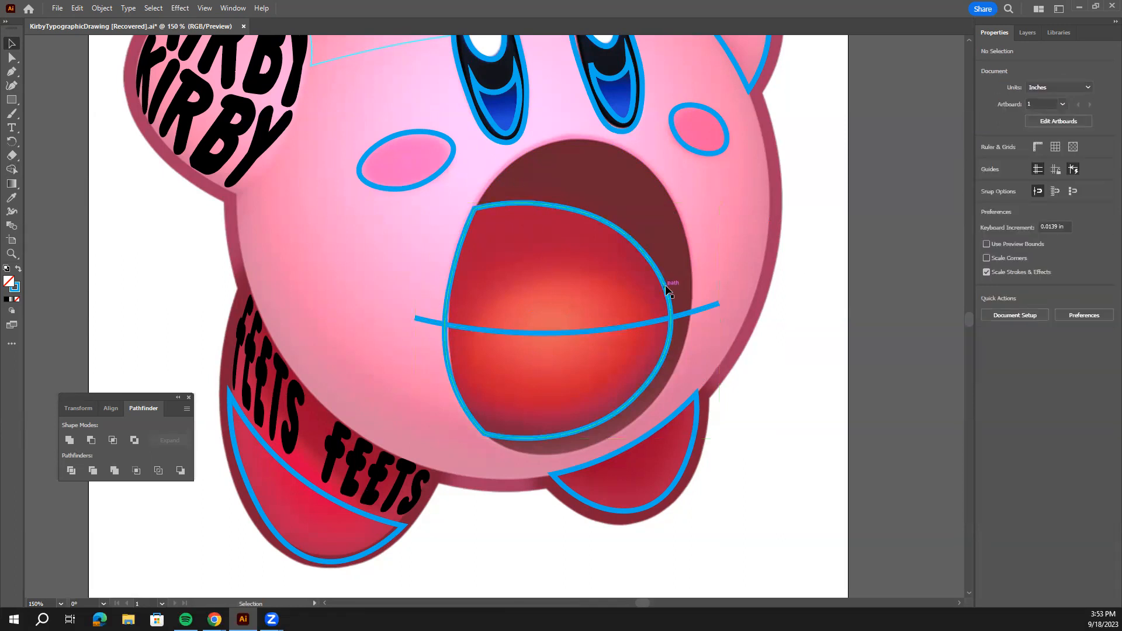
pyautogui.click(669, 287)
pyautogui.click(621, 329)
pyautogui.click(725, 322)
pyautogui.moveTo(774, 245); pyautogui.dragTo(466, 398)
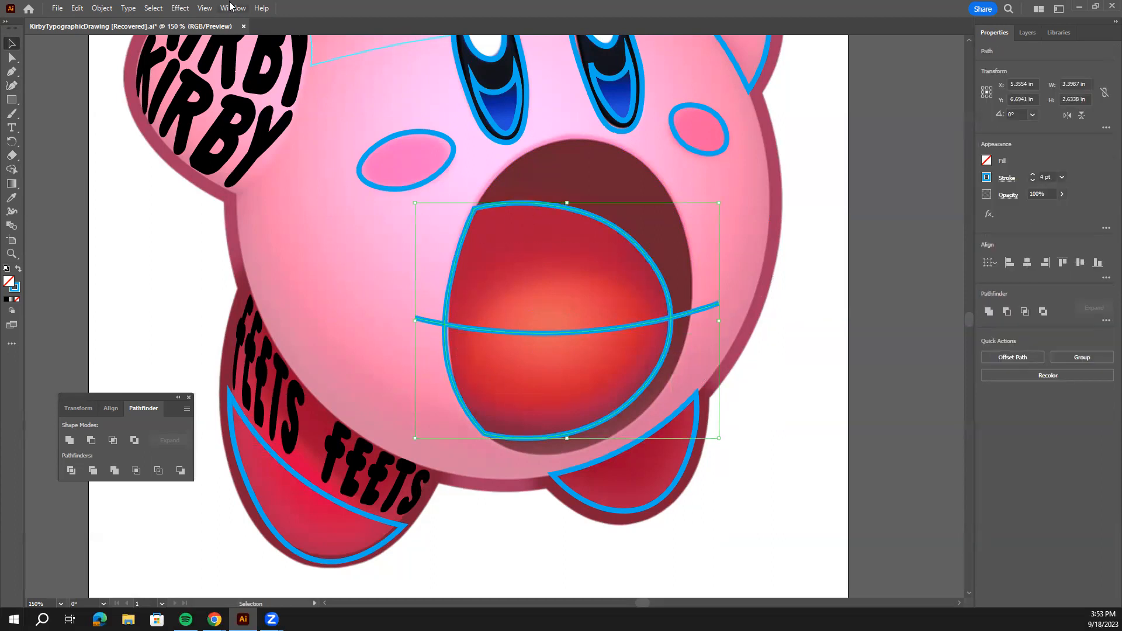
pyautogui.click(233, 8)
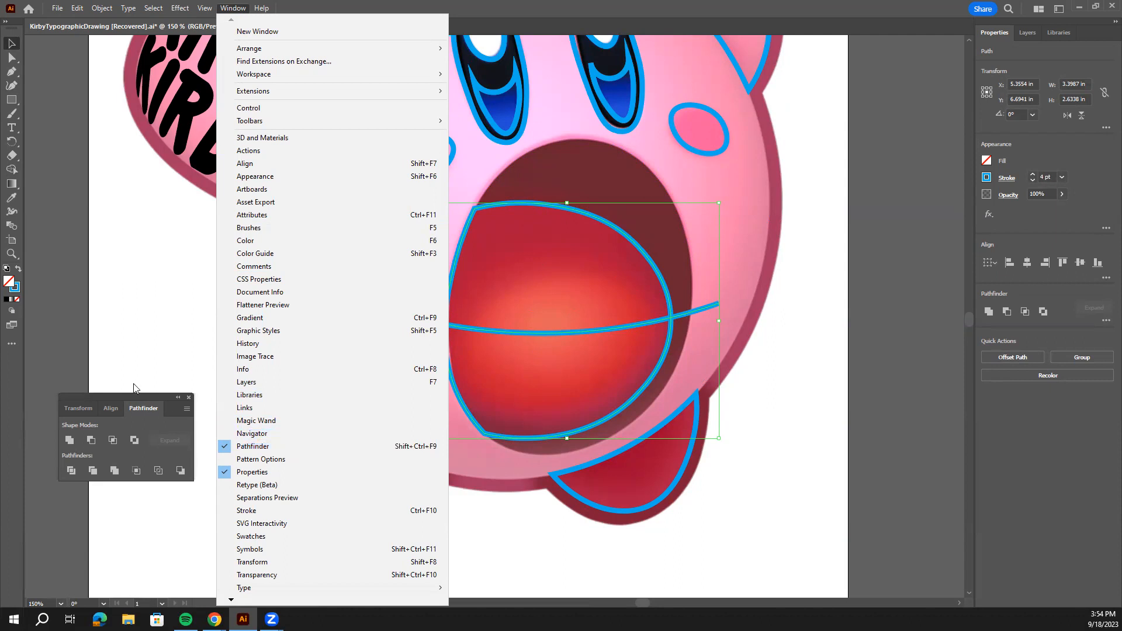
pyautogui.click(209, 388)
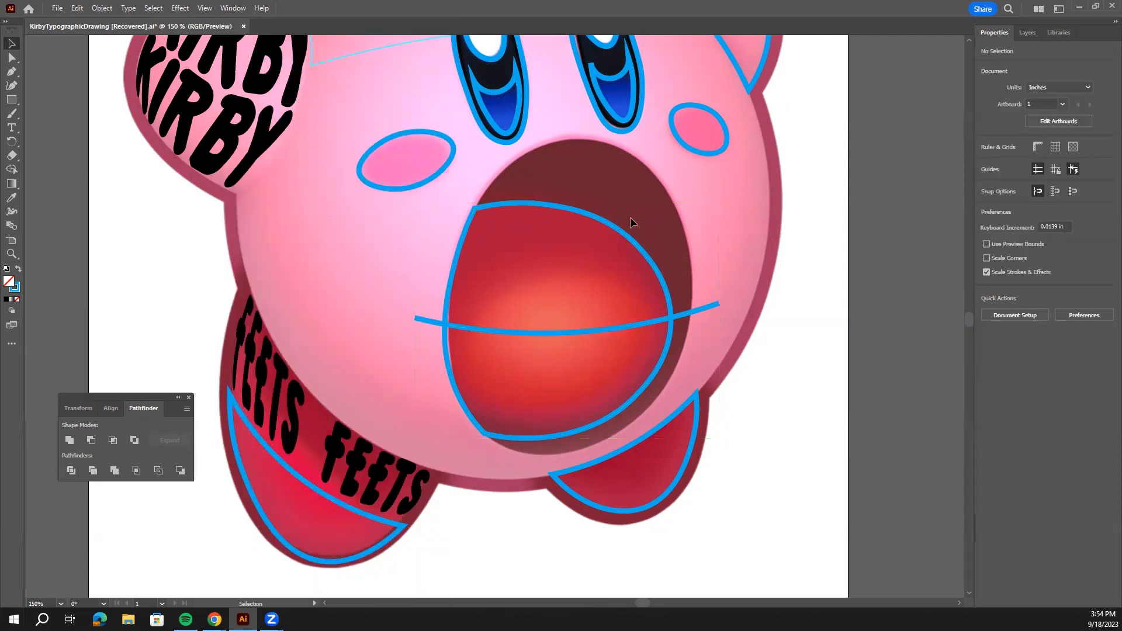
pyautogui.click(520, 406)
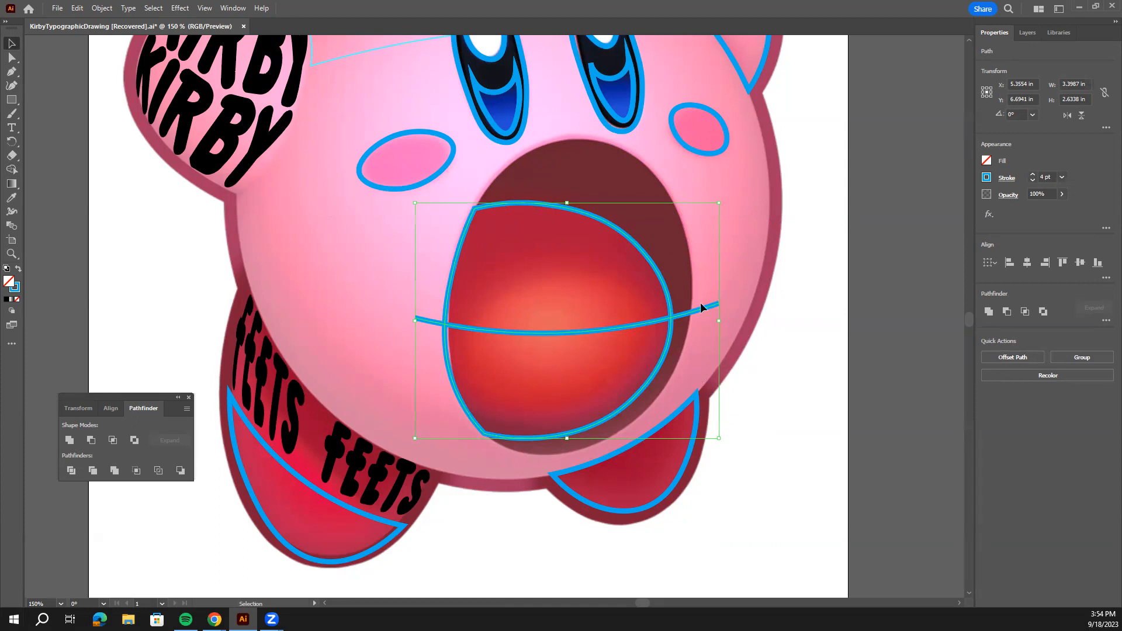
pyautogui.click(71, 471)
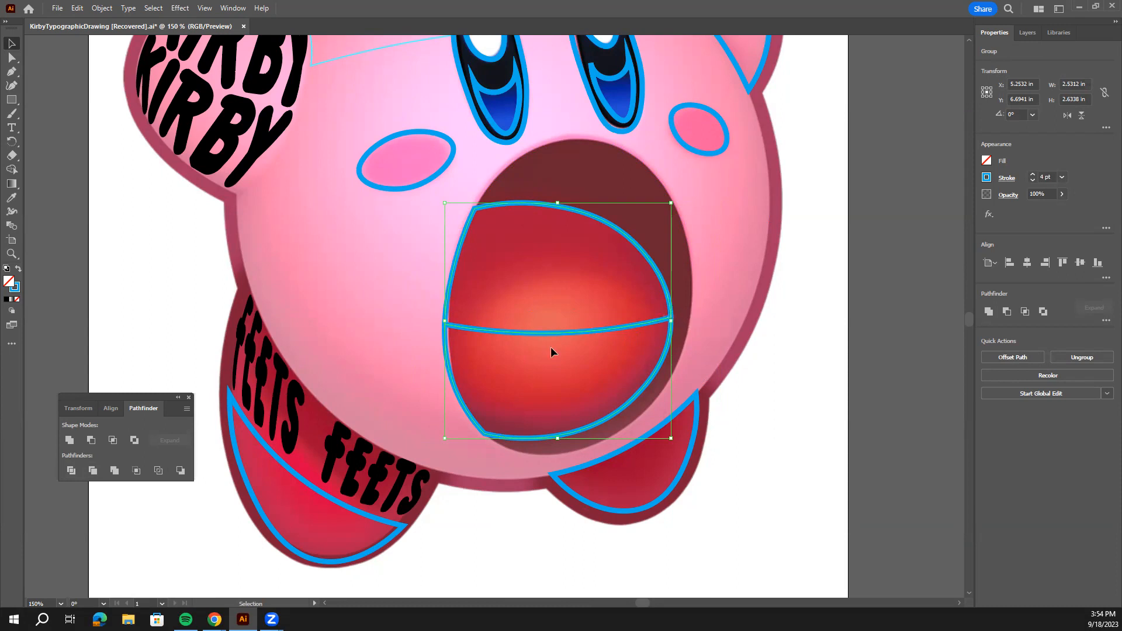
pyautogui.click(819, 325)
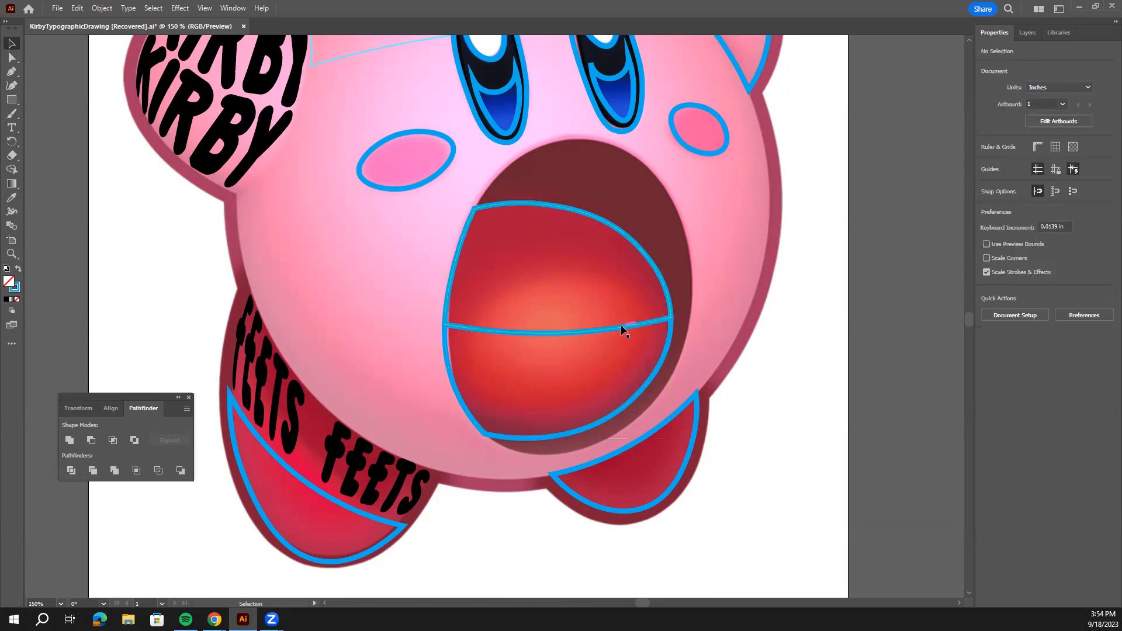
# Ungroup the divided tongue so its upper and lower halves become independent shapes
pyautogui.click(670, 305)
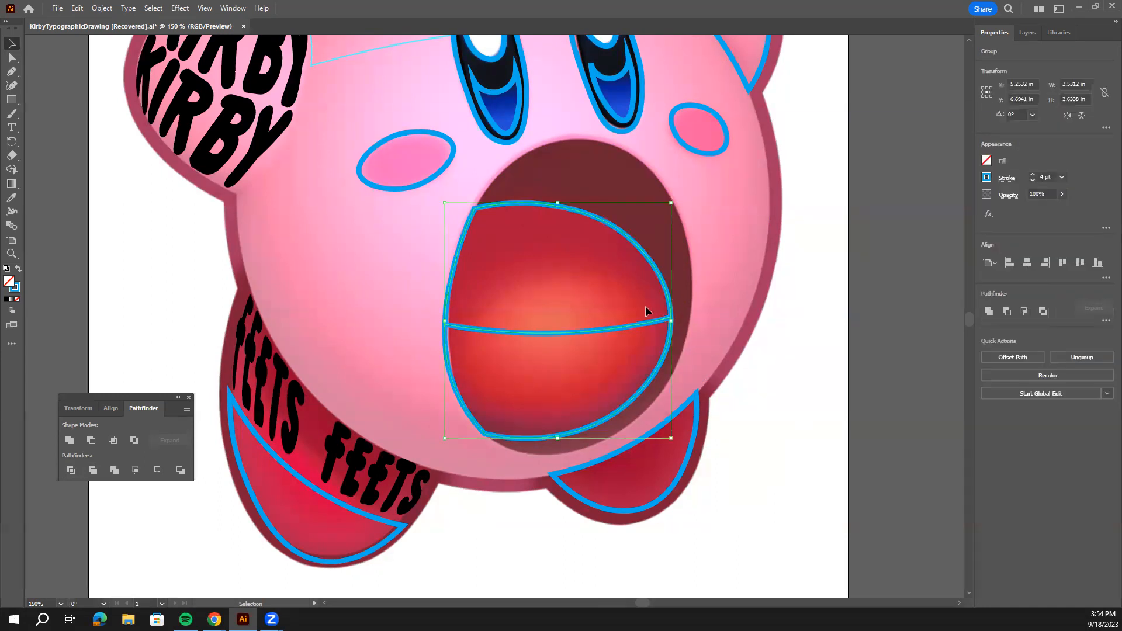
pyautogui.rightClick(653, 322)
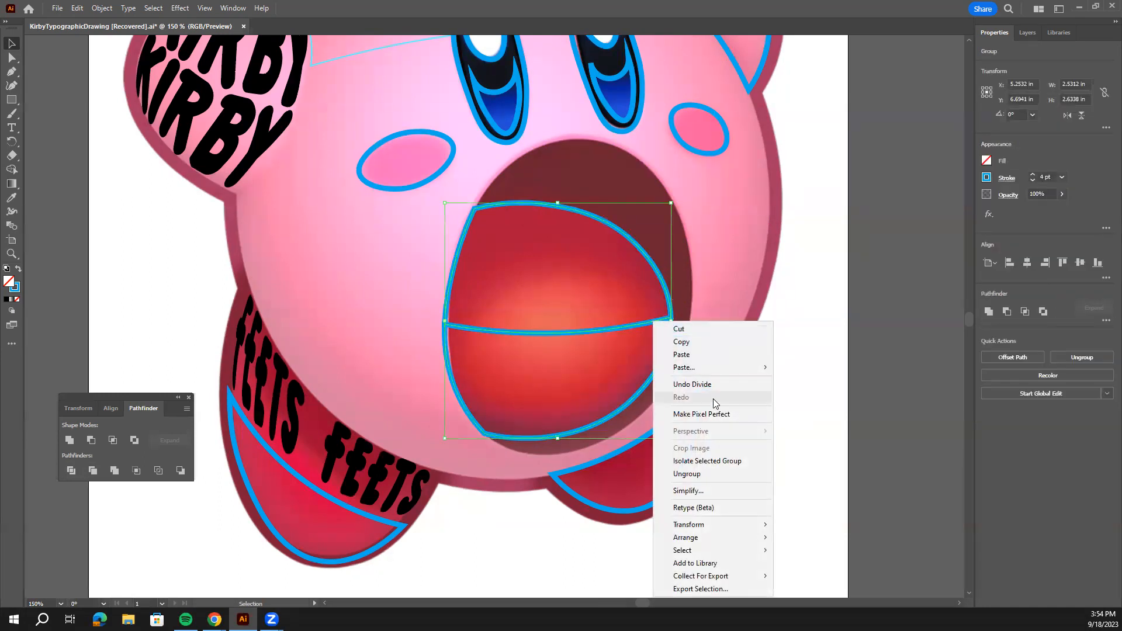
pyautogui.click(711, 473)
pyautogui.click(680, 315)
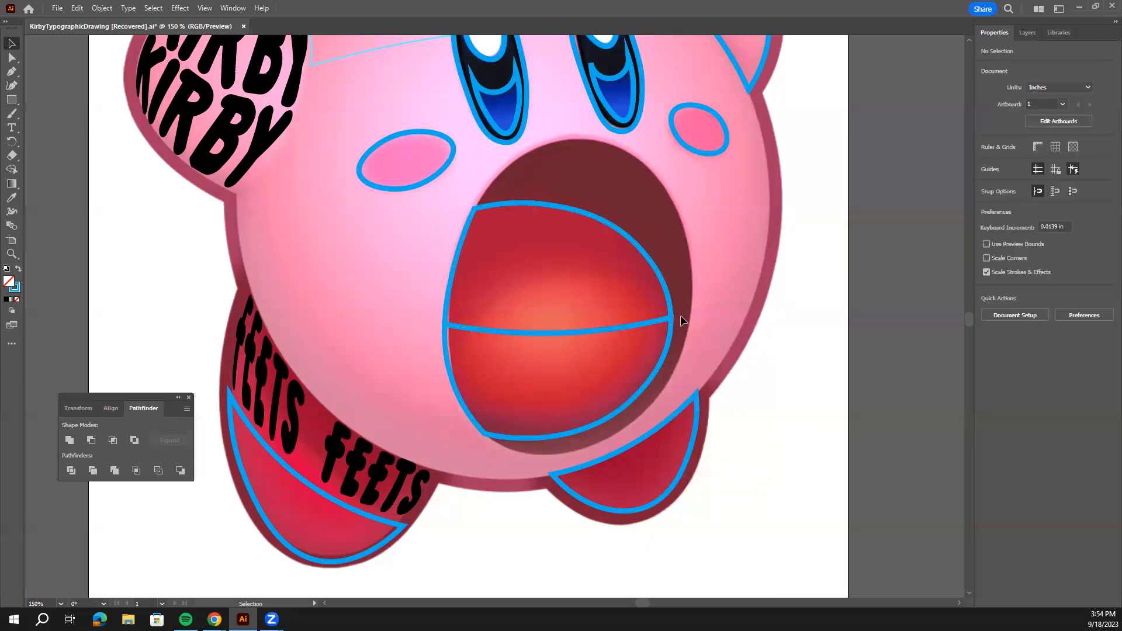
# Select the lower and upper tongue halves in turn to check that each is a separate closed shape
pyautogui.click(666, 322)
pyautogui.click(670, 353)
pyautogui.click(670, 298)
pyautogui.click(667, 356)
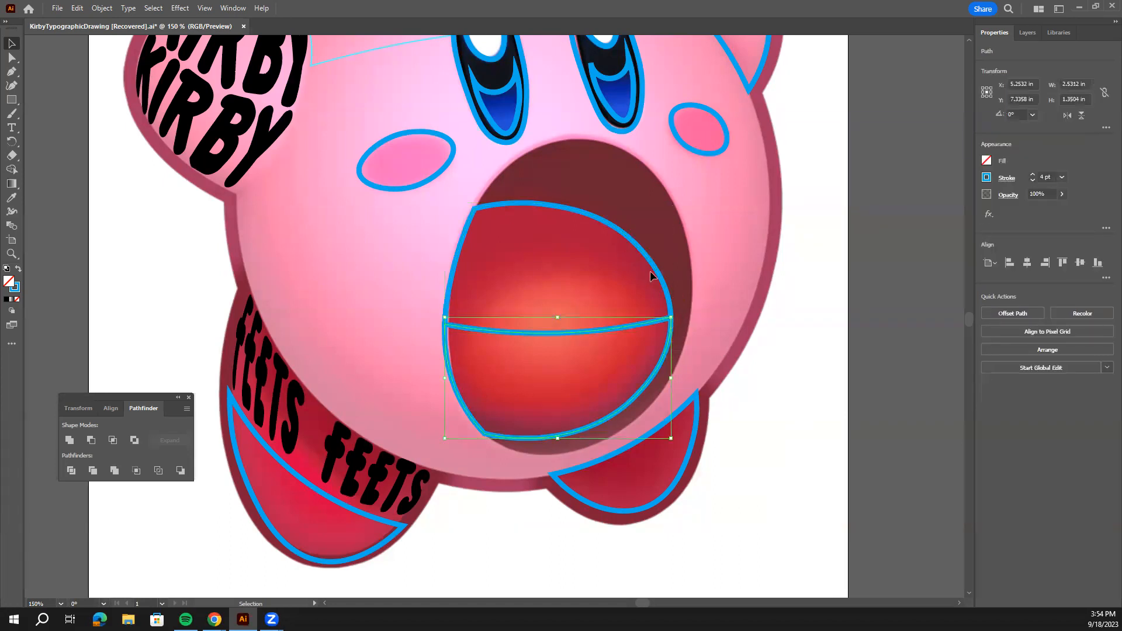
pyautogui.doubleClick(665, 277)
pyautogui.click(738, 272)
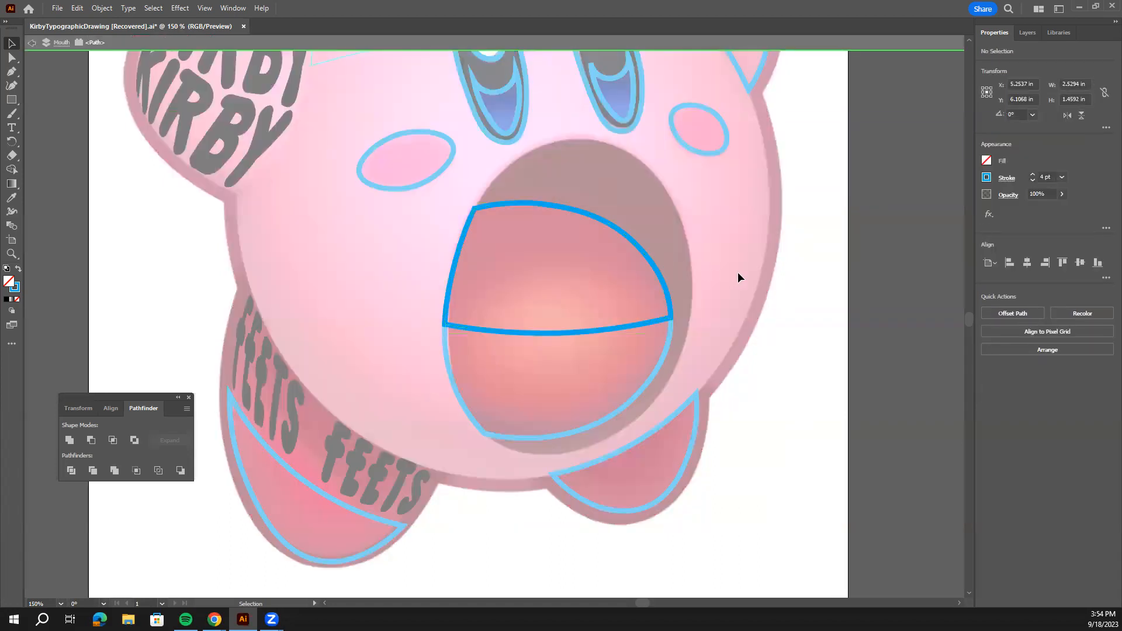
pyautogui.doubleClick(794, 308)
pyautogui.moveTo(671, 289)
pyautogui.mouseDown()
pyautogui.moveTo(760, 314)
pyautogui.moveTo(678, 266)
pyautogui.moveTo(664, 288)
pyautogui.mouseUp()
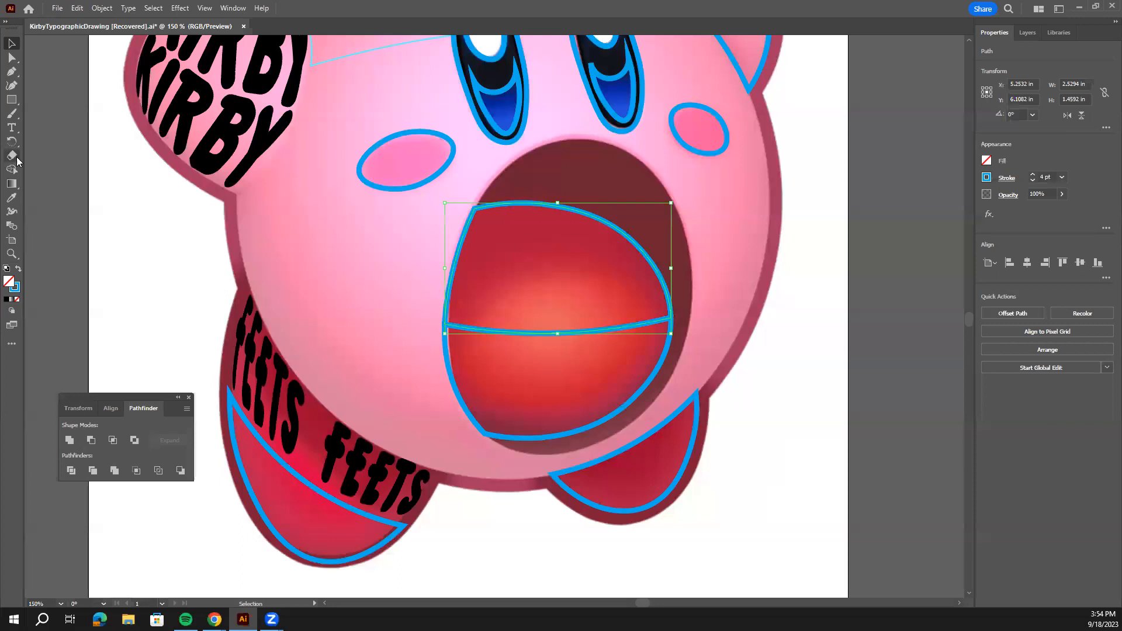
# Create an area text frame about 2.06 by 0.98 in beside the mouth on Kirby's body, containing the word HUNGRY
pyautogui.click(13, 126)
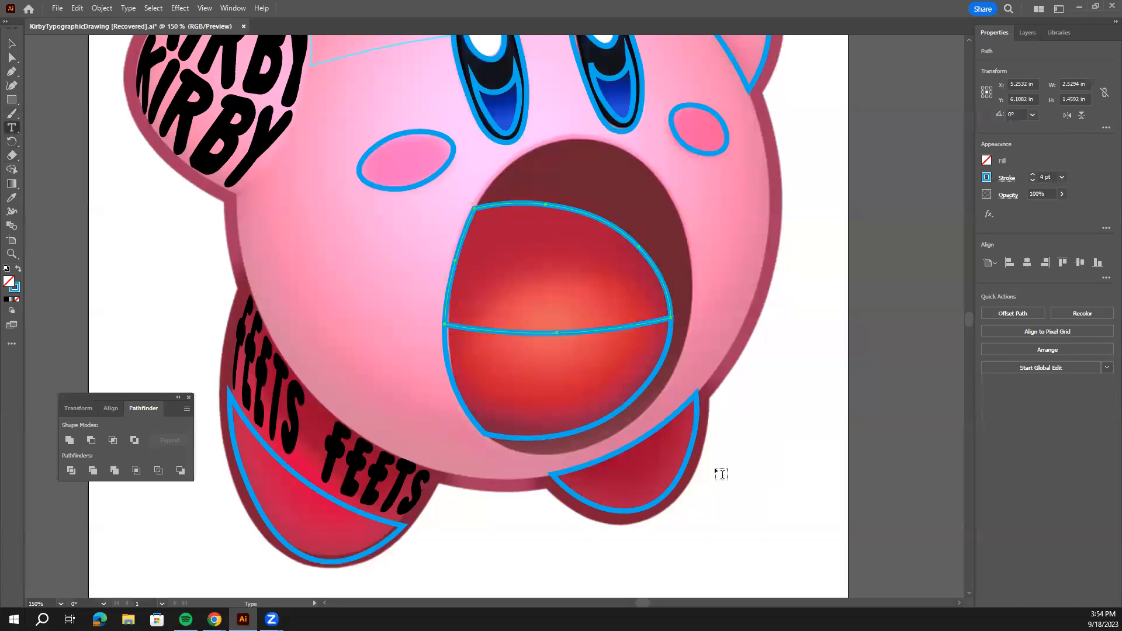
pyautogui.moveTo(234, 217); pyautogui.dragTo(416, 303)
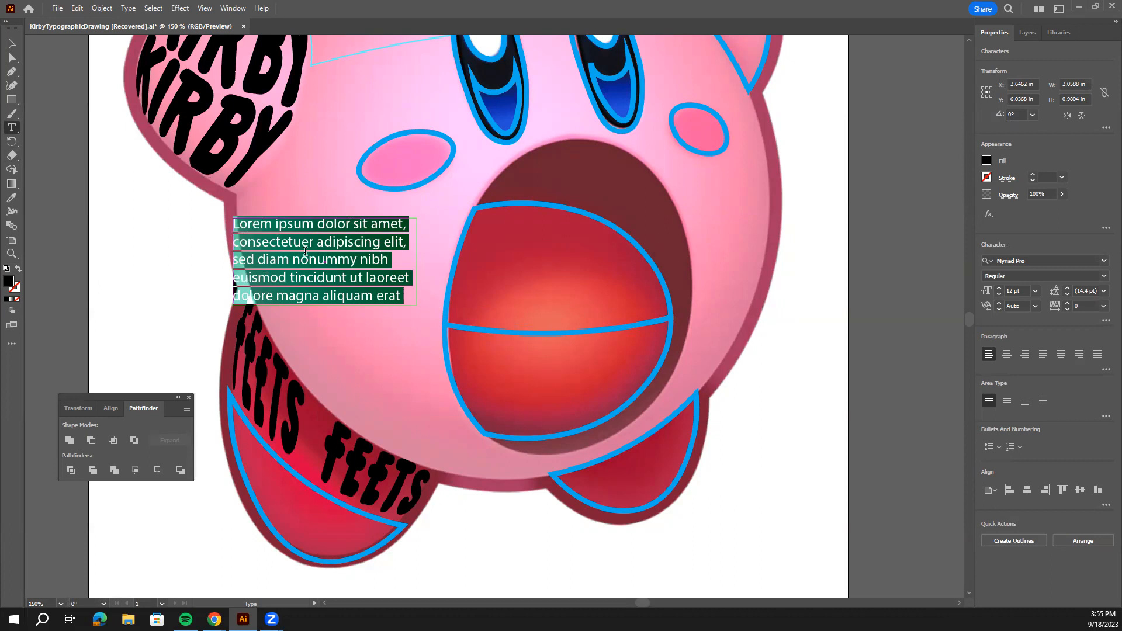
pyautogui.press('Delete')
pyautogui.write('NO')
pyautogui.press('BackSpace')
pyautogui.press('BackSpace')
pyautogui.write('HUNGRY')
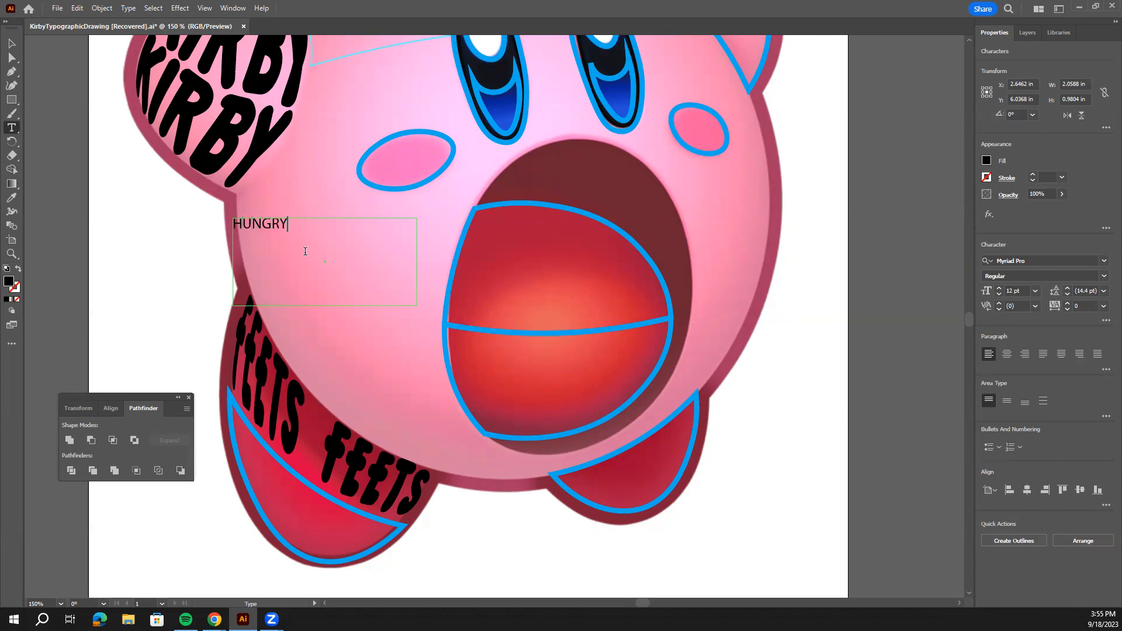
# Change the font of the word HUNGRY to Showcard Gothic
pyautogui.moveTo(289, 226); pyautogui.dragTo(232, 229)
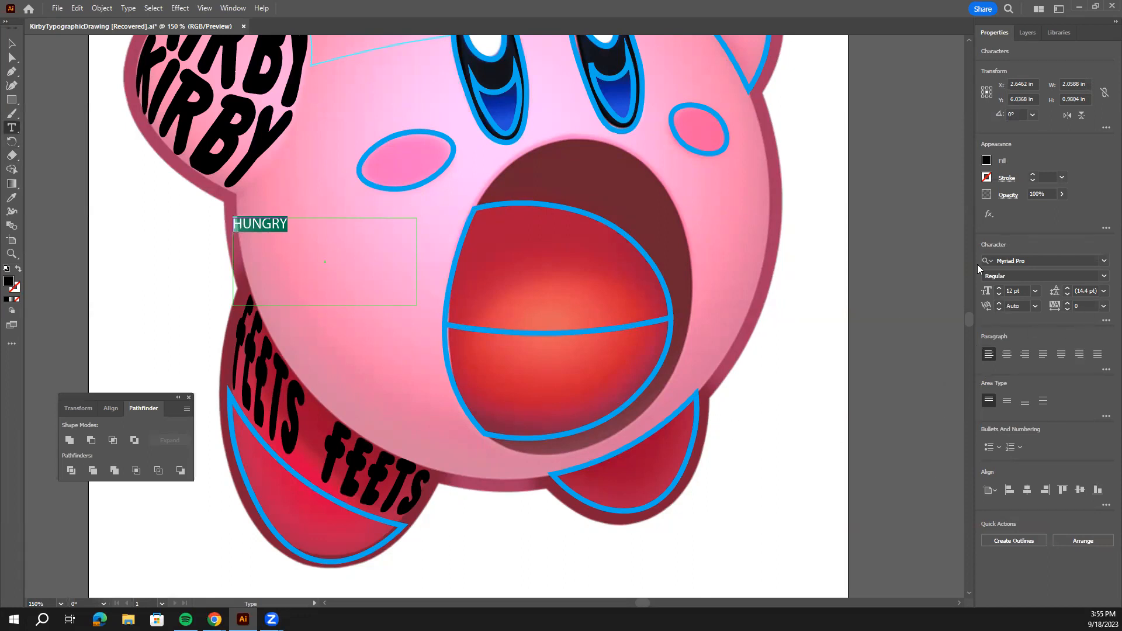
pyautogui.click(1104, 261)
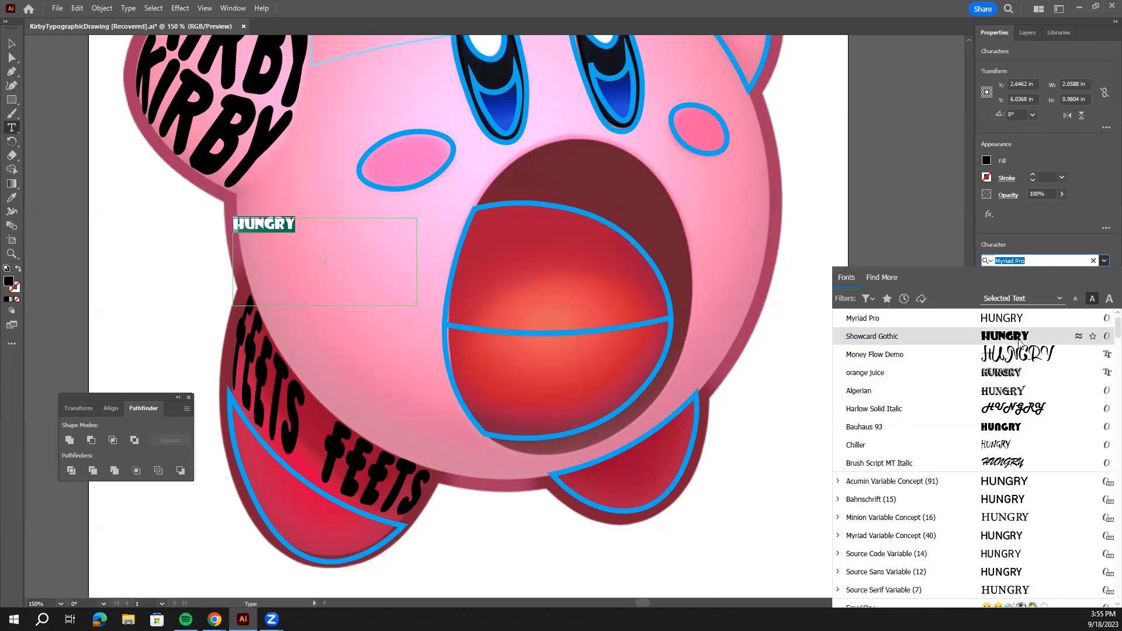
pyautogui.scroll(3, 498, 226)
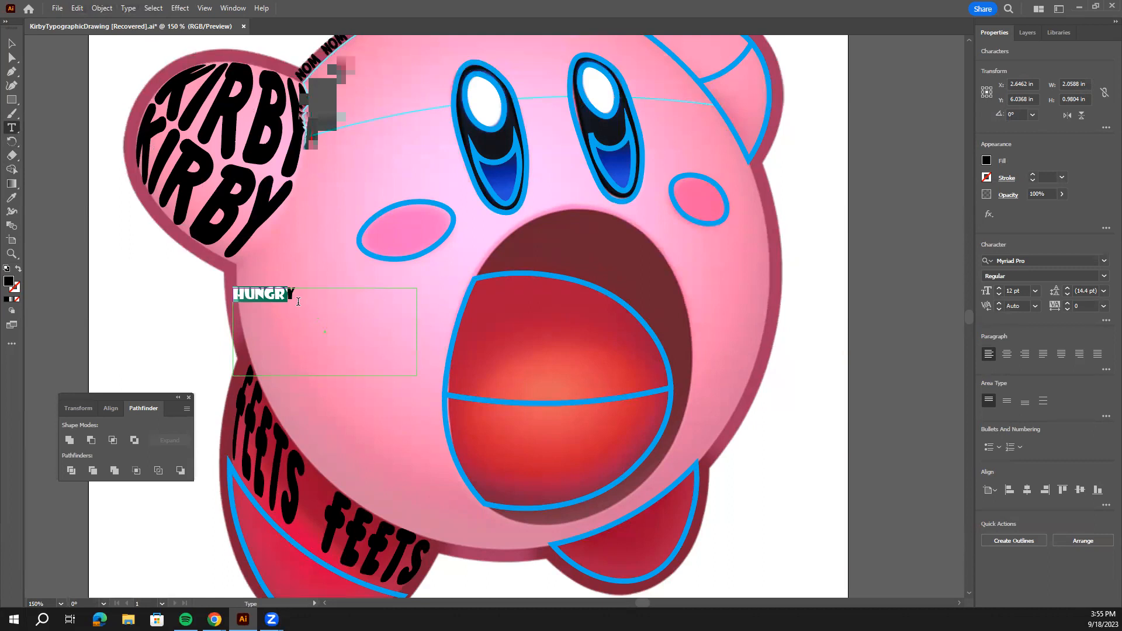
pyautogui.click(240, 303)
pyautogui.moveTo(240, 303); pyautogui.dragTo(288, 298)
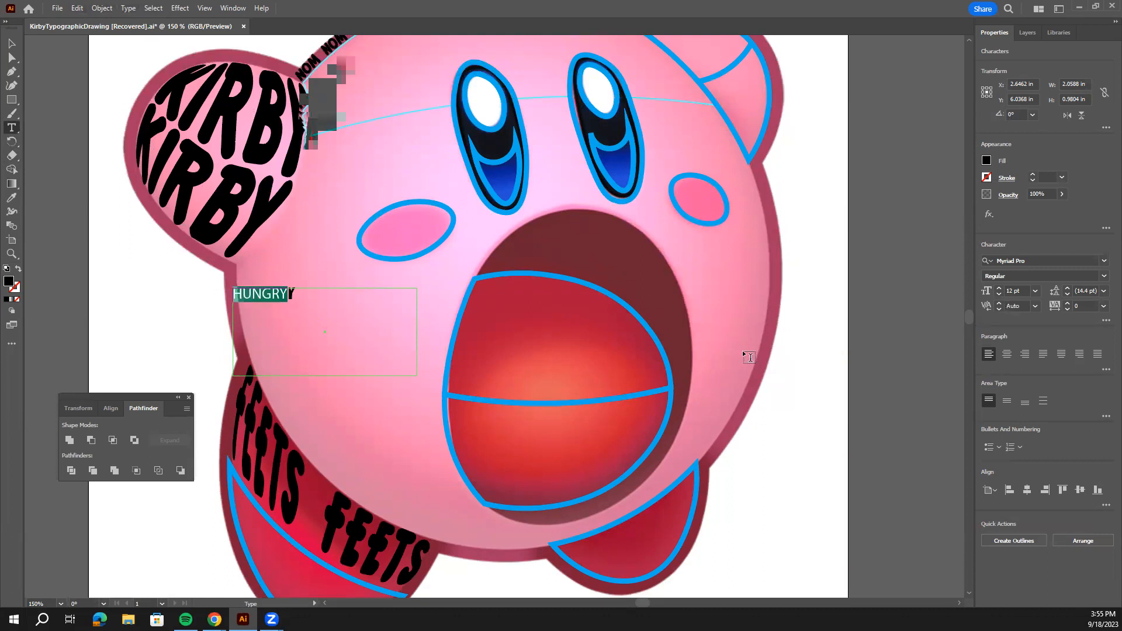
pyautogui.click(1104, 261)
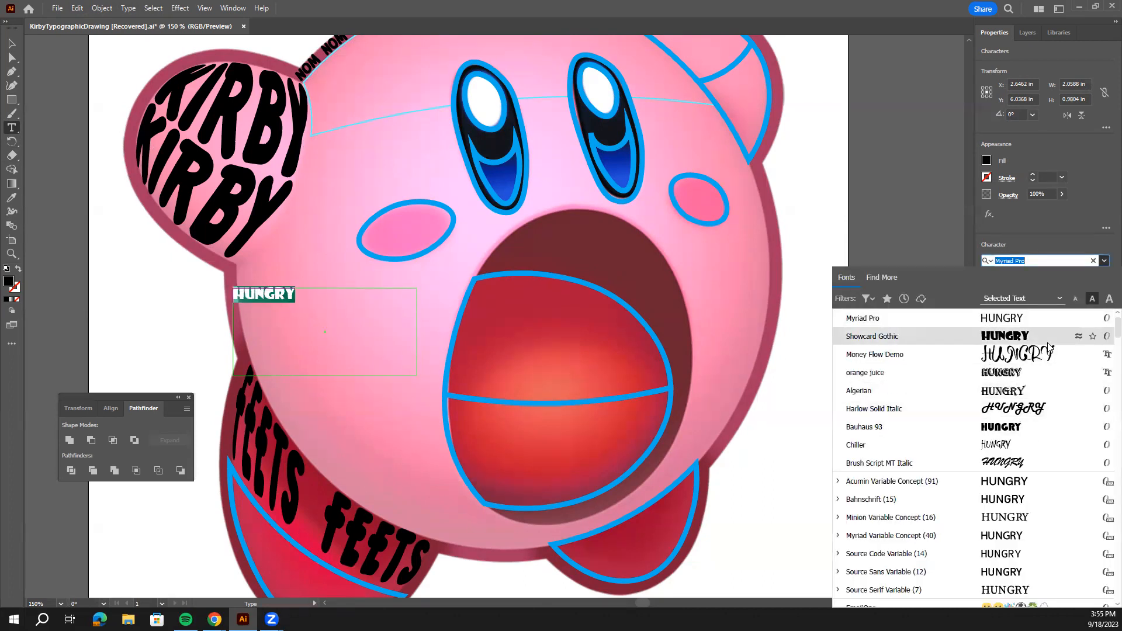
pyautogui.scroll(-5, 1035, 397)
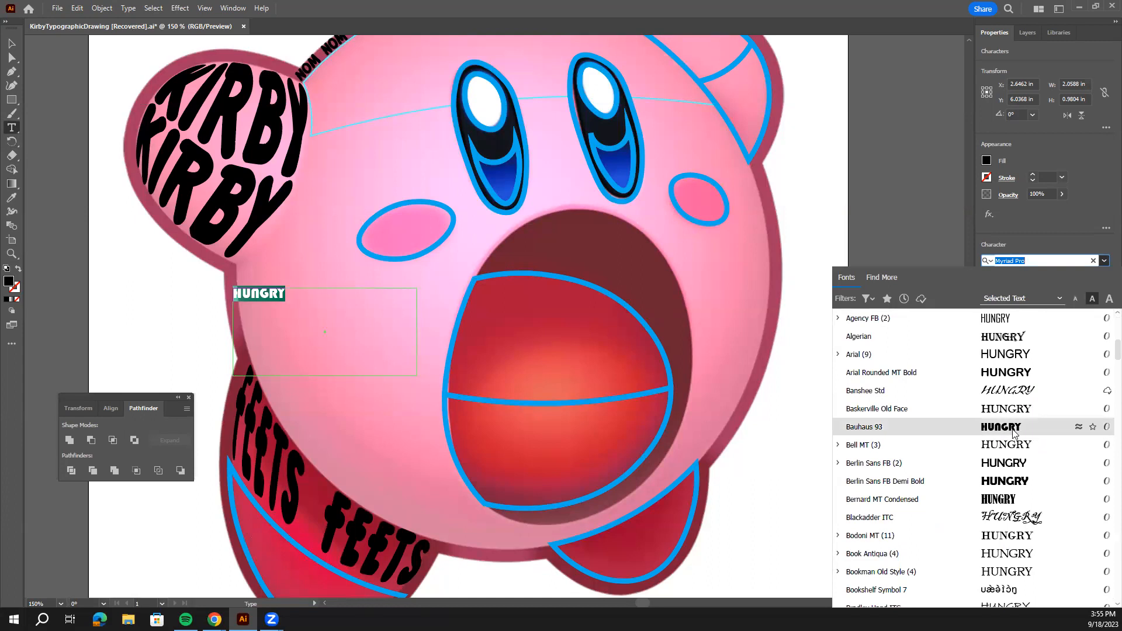
pyautogui.scroll(5, 1017, 456)
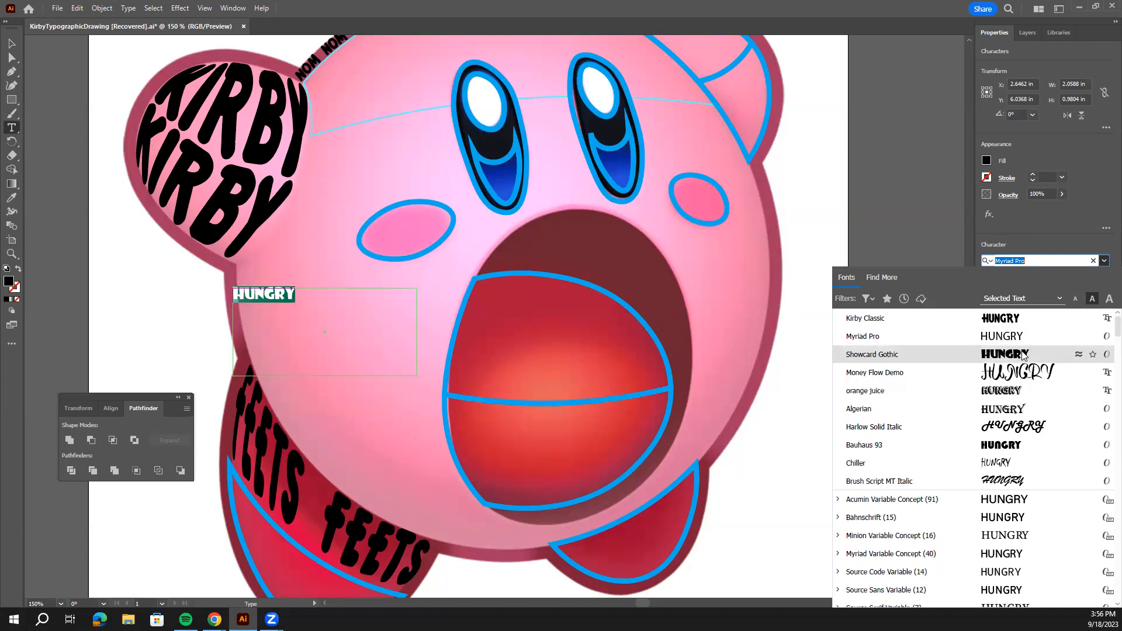
pyautogui.click(1029, 355)
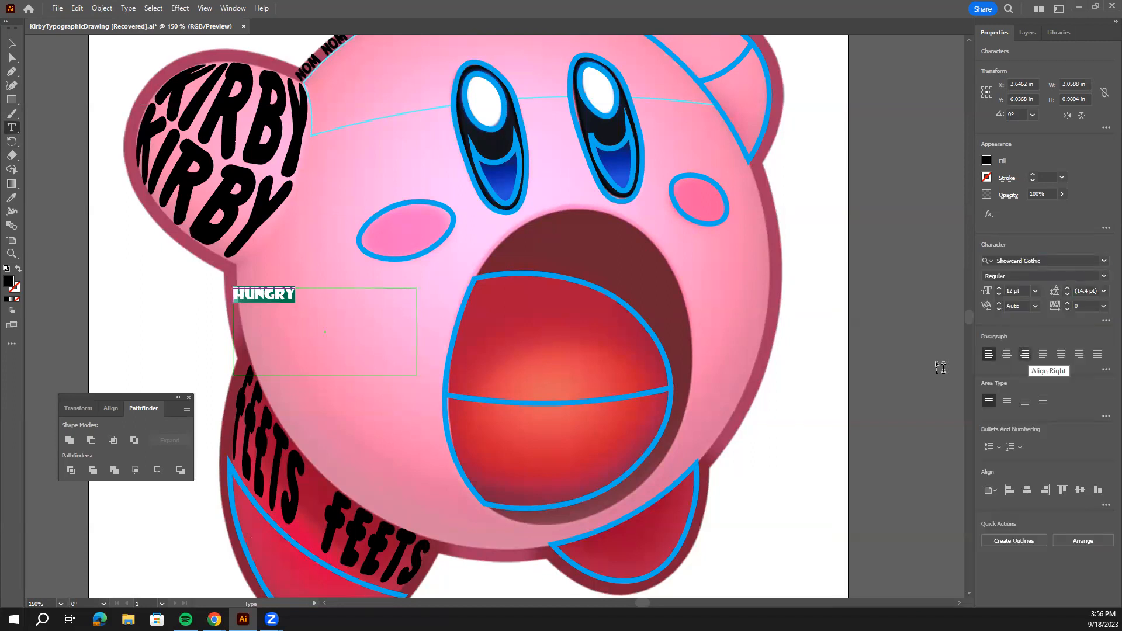
# Increase the font size of the word HUNGRY to 36 pt and finish text editing
pyautogui.click(999, 289)
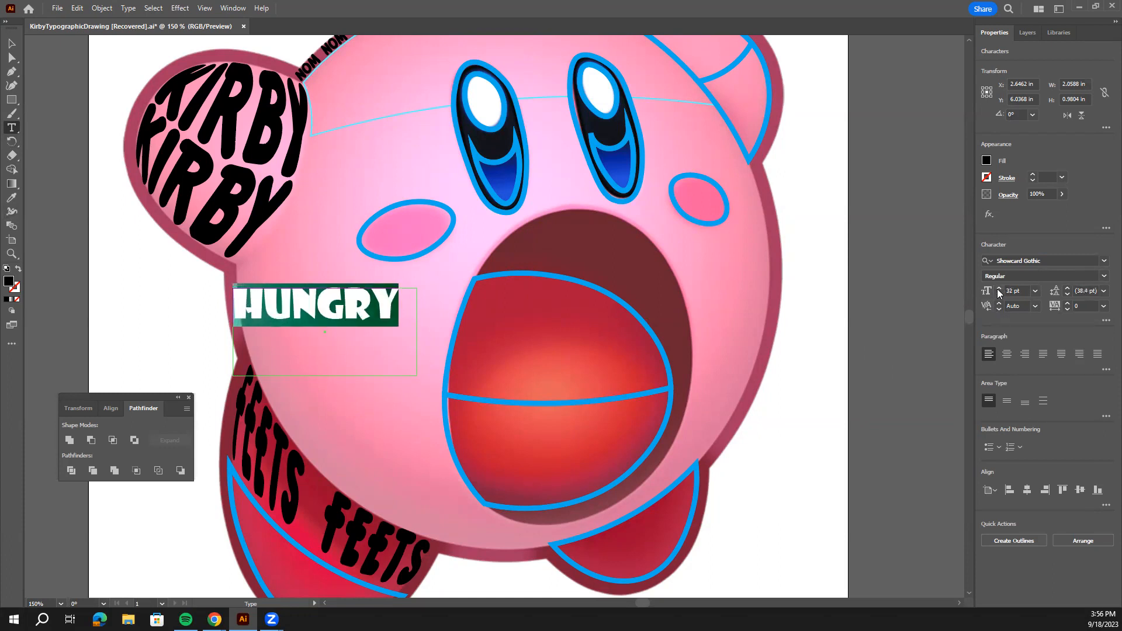
pyautogui.click(999, 289)
pyautogui.click(999, 290)
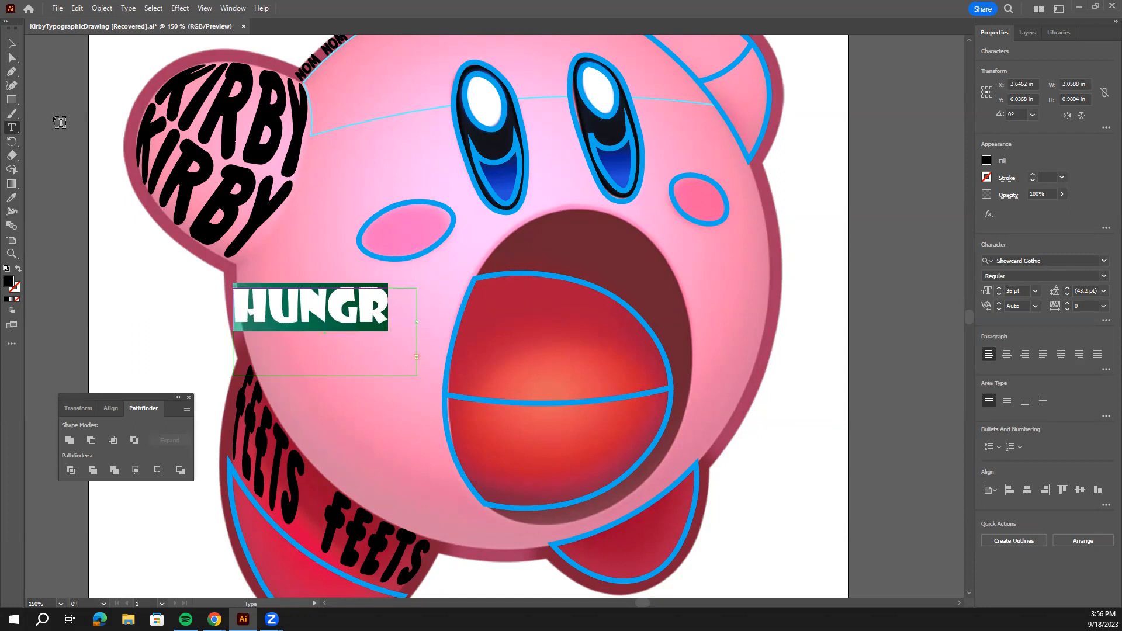
pyautogui.press('Escape')
# Enlarge the HUNGRY text frame to about 2.5 by 1.21 in and move the word over the lower tongue half
pyautogui.moveTo(430, 382); pyautogui.dragTo(470, 403)
pyautogui.moveTo(273, 306); pyautogui.dragTo(505, 357)
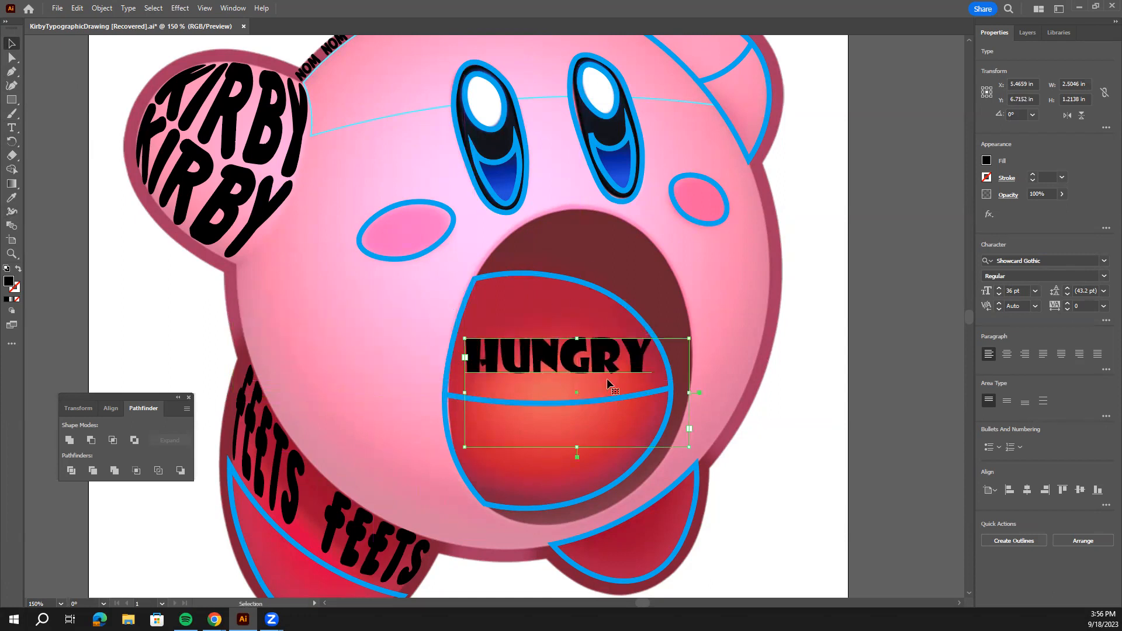
pyautogui.click(602, 495)
pyautogui.moveTo(571, 353); pyautogui.dragTo(571, 437)
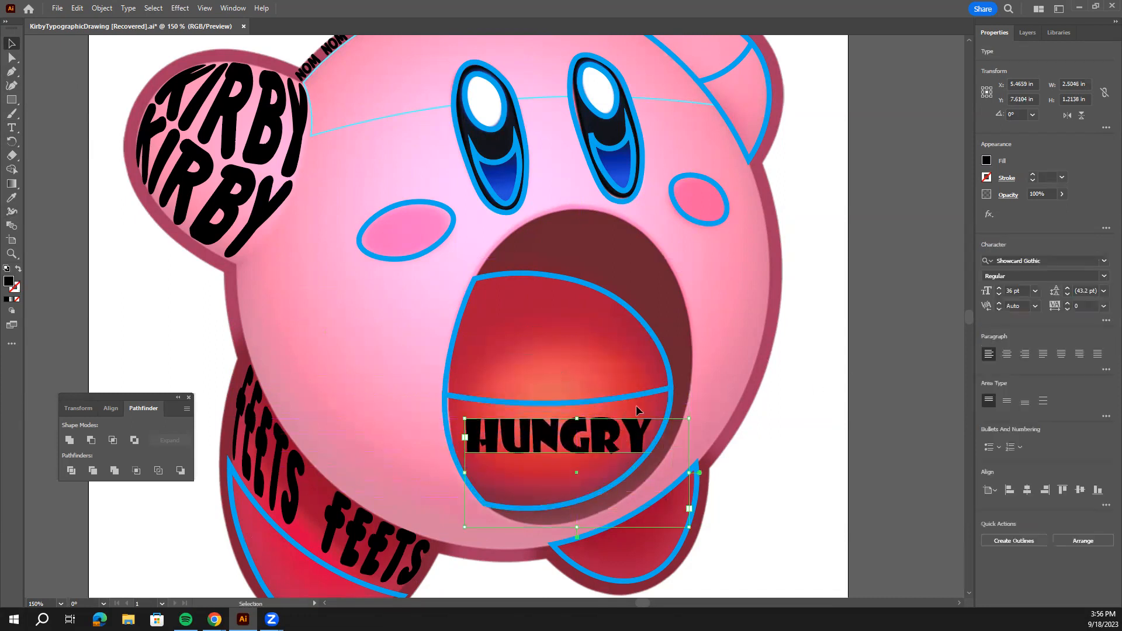
# Bring the lower tongue outline to the front, above the HUNGRY text, and check the stacking order within the Mouth layer
pyautogui.scroll(-2, 539, 418)
pyautogui.scroll(-1, 539, 423)
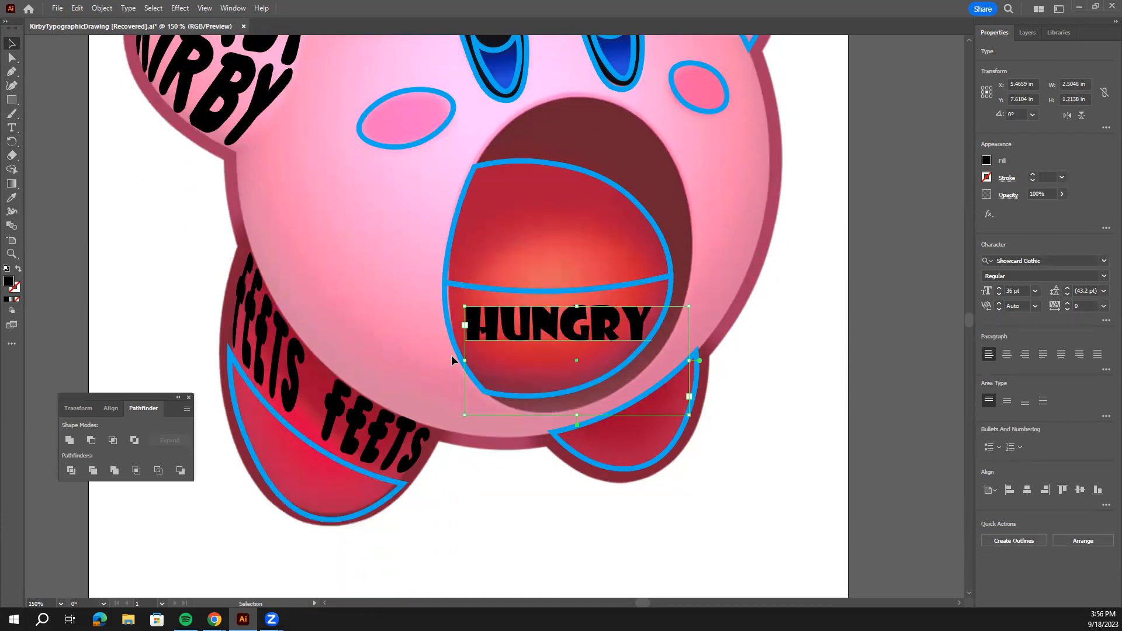
pyautogui.click(671, 297)
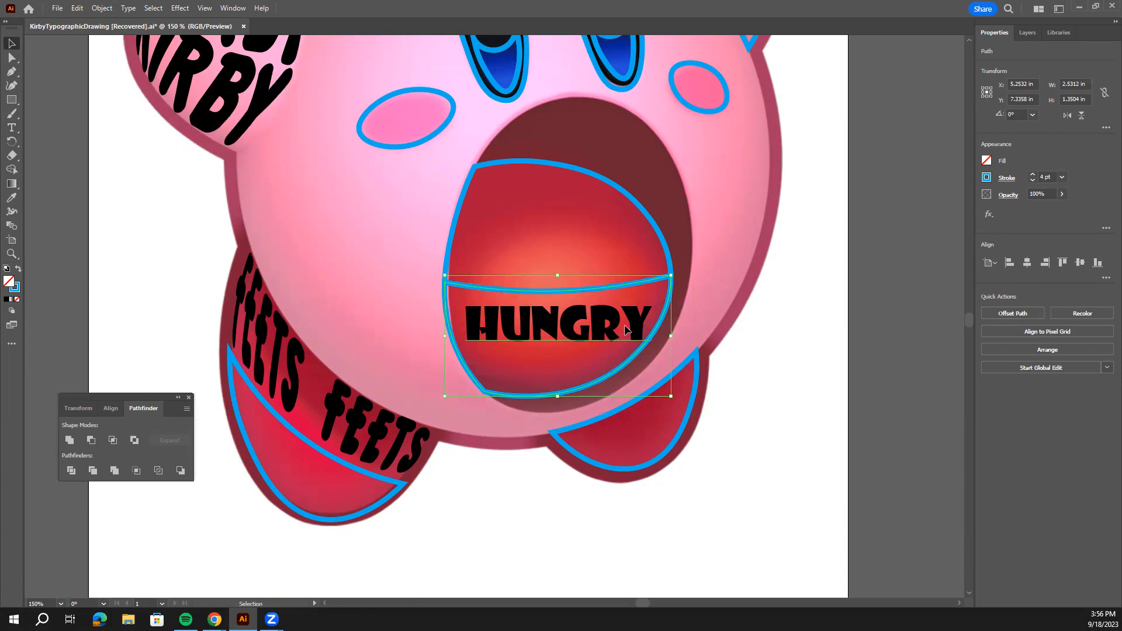
pyautogui.click(1028, 33)
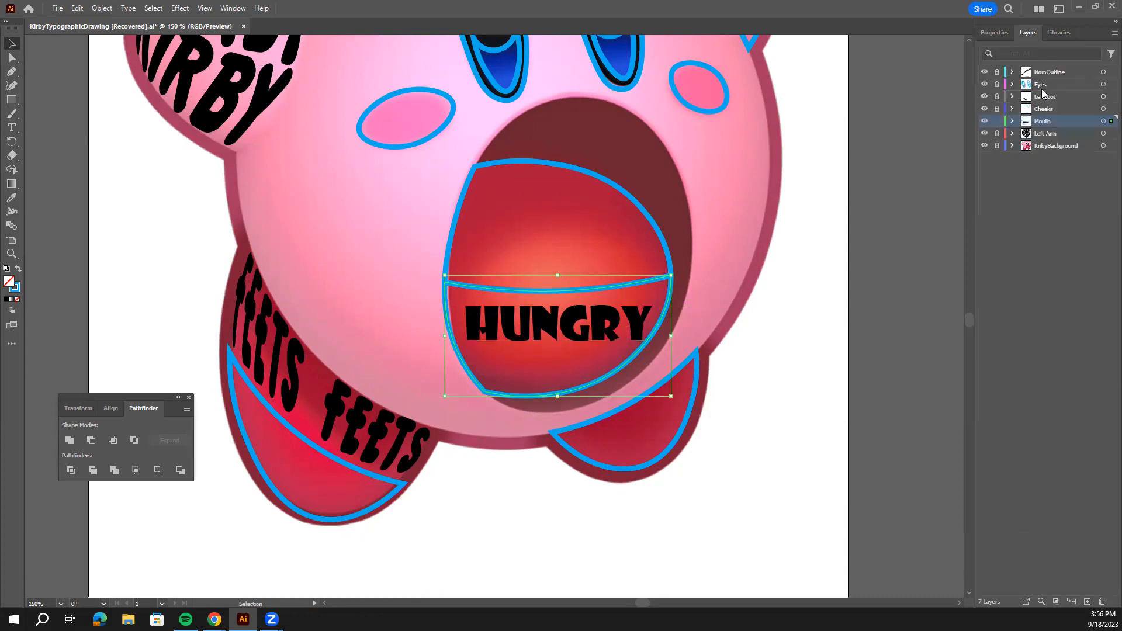
pyautogui.click(1012, 121)
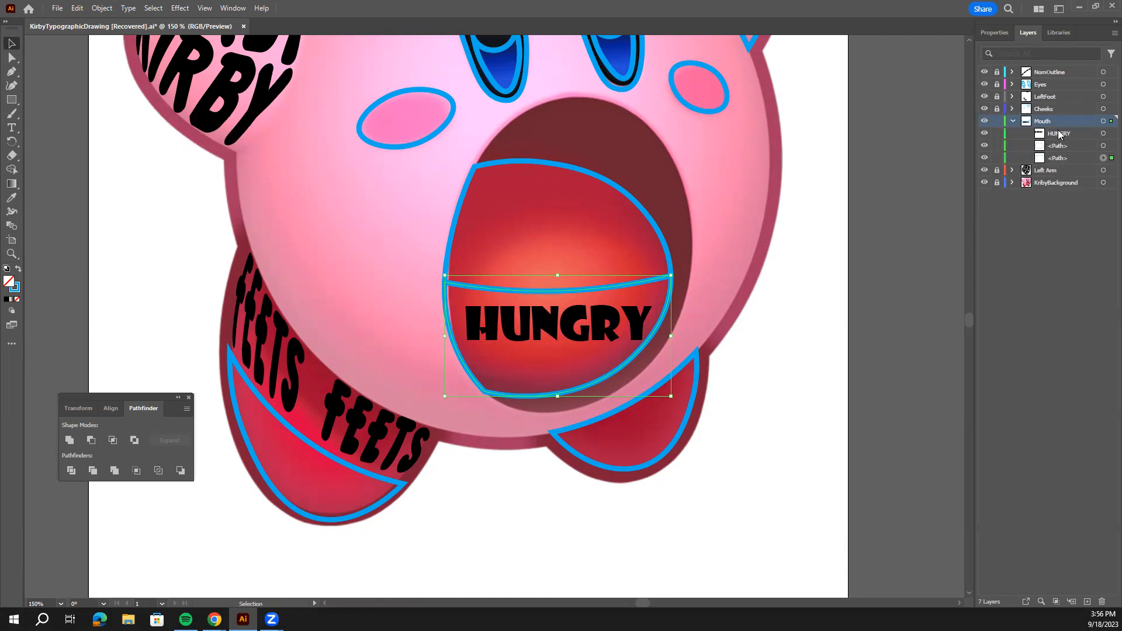
pyautogui.moveTo(1092, 164)
pyautogui.mouseDown()
pyautogui.moveTo(1078, 133)
pyautogui.moveTo(1078, 168)
pyautogui.mouseUp()
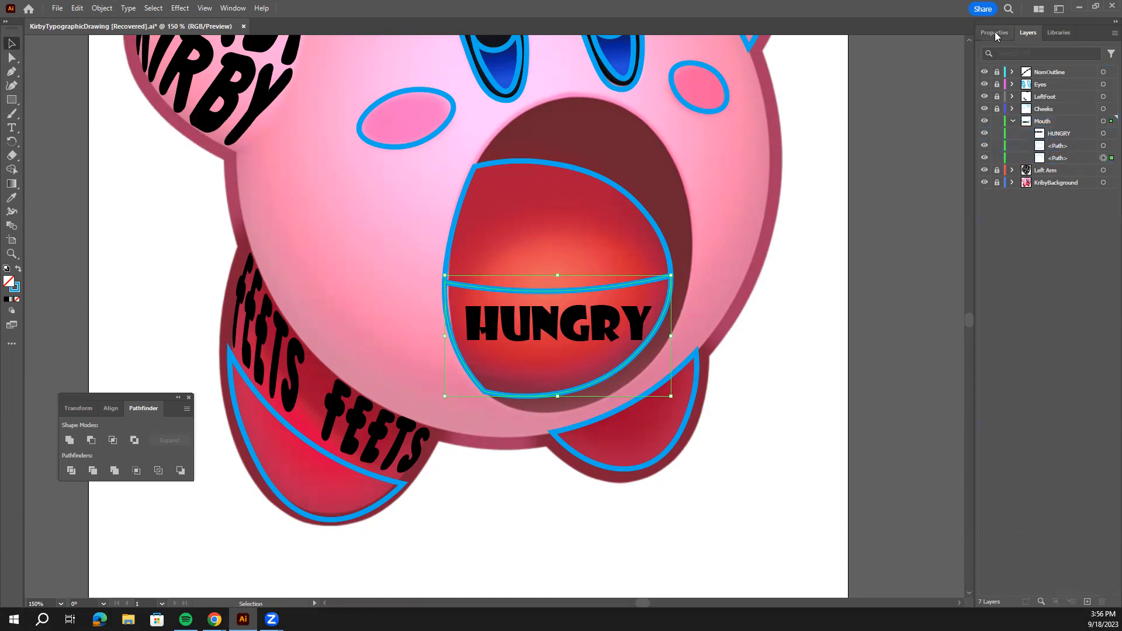
pyautogui.click(995, 32)
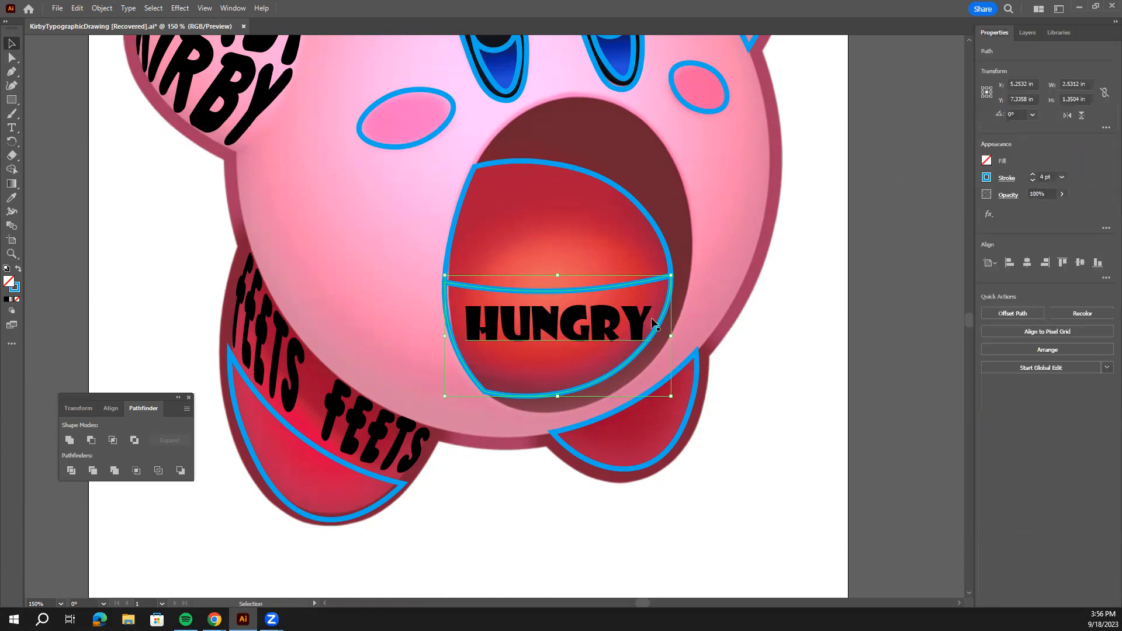
pyautogui.click(1073, 347)
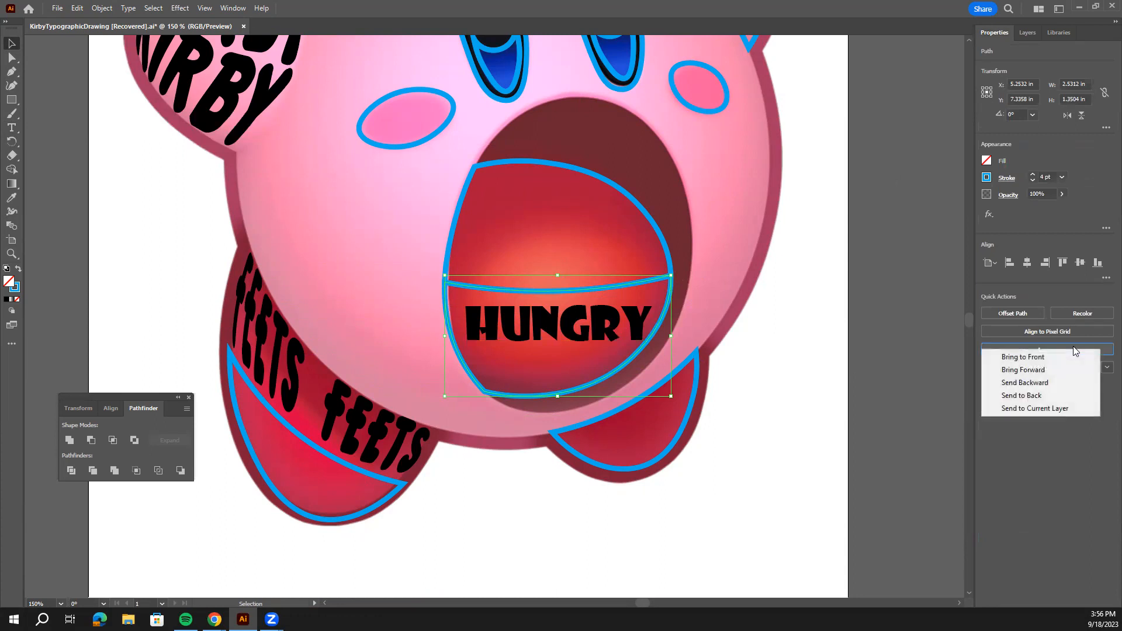
pyautogui.click(1041, 356)
pyautogui.click(1028, 32)
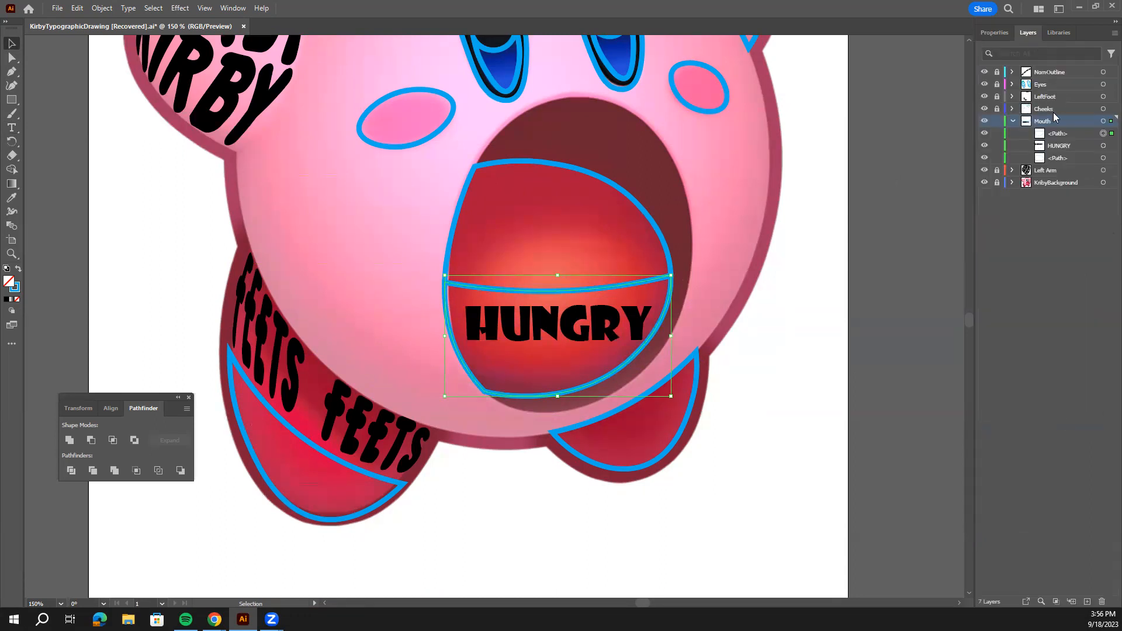
pyautogui.click(999, 36)
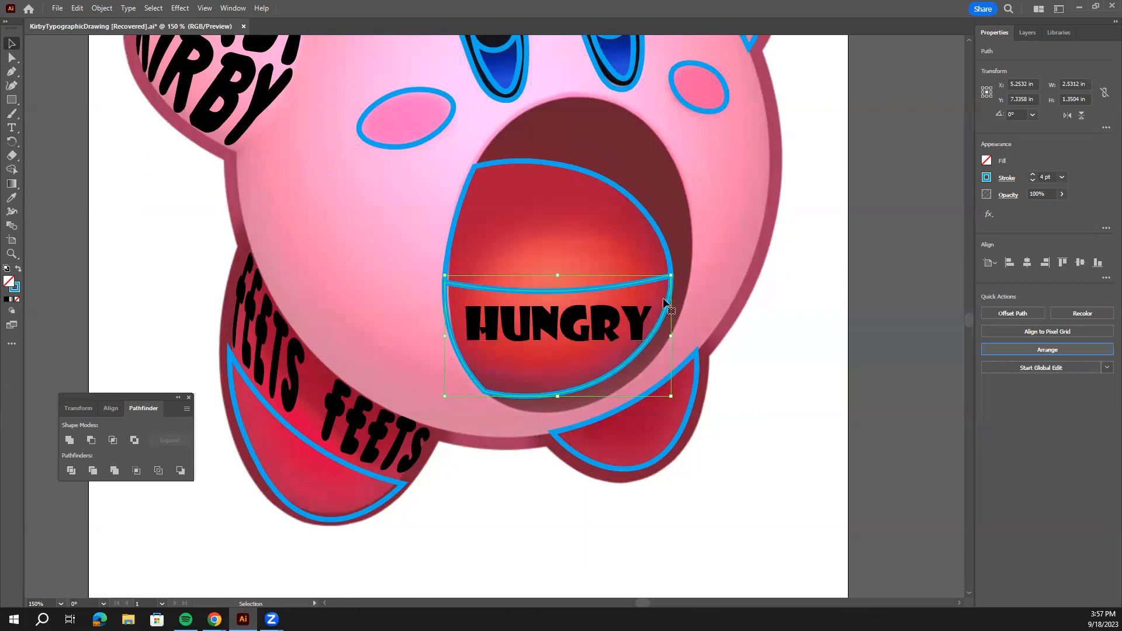
# Warp the HUNGRY text into the lower tongue outline using Envelope Distort's Make with Top Object
pyautogui.keyDown('shift'); pyautogui.click(555, 328); pyautogui.keyUp('shift')
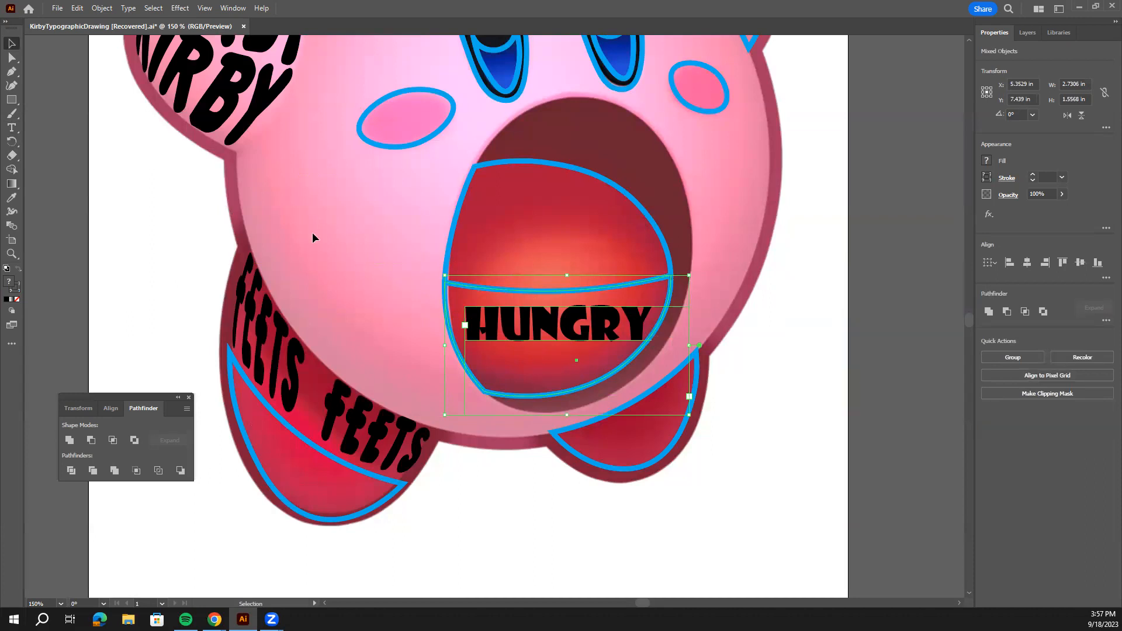
pyautogui.click(102, 8)
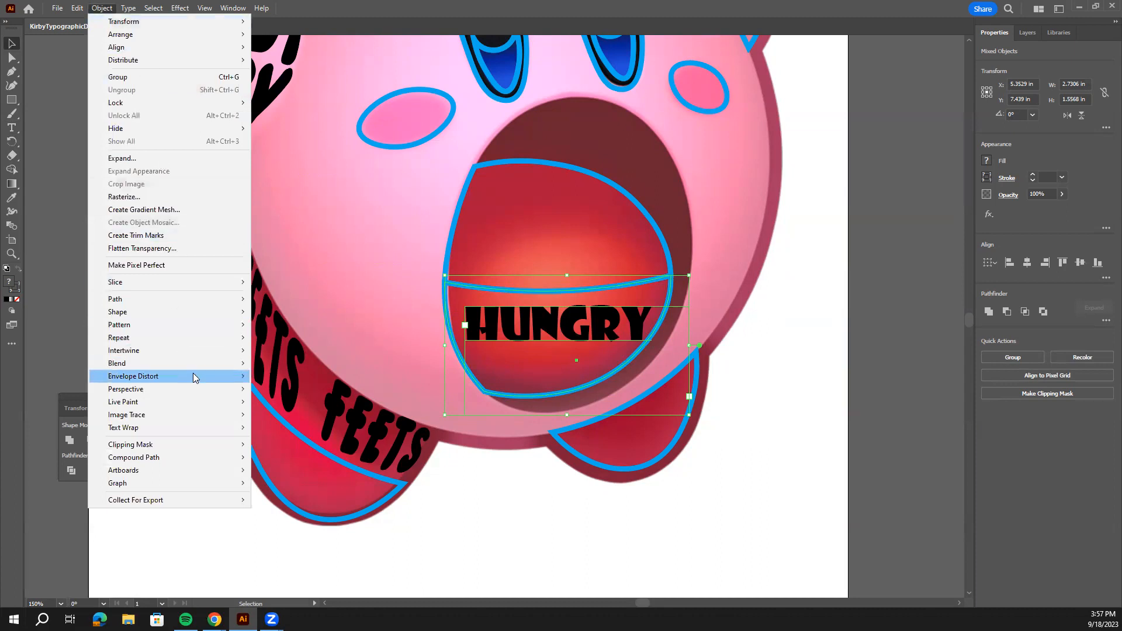
pyautogui.moveTo(196, 376)
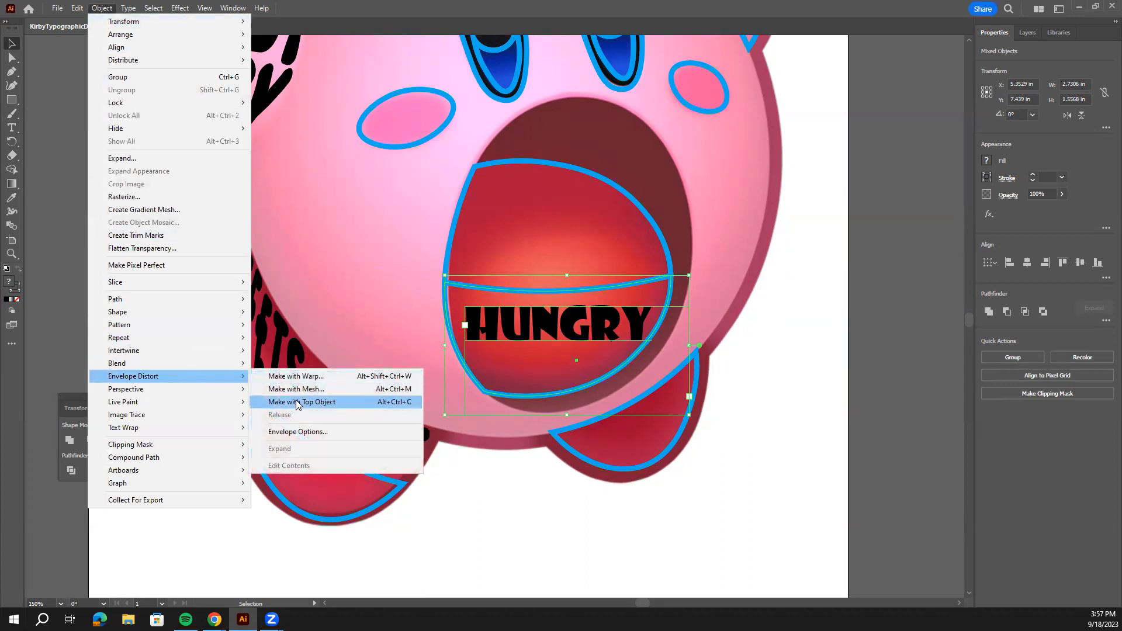
pyautogui.click(349, 402)
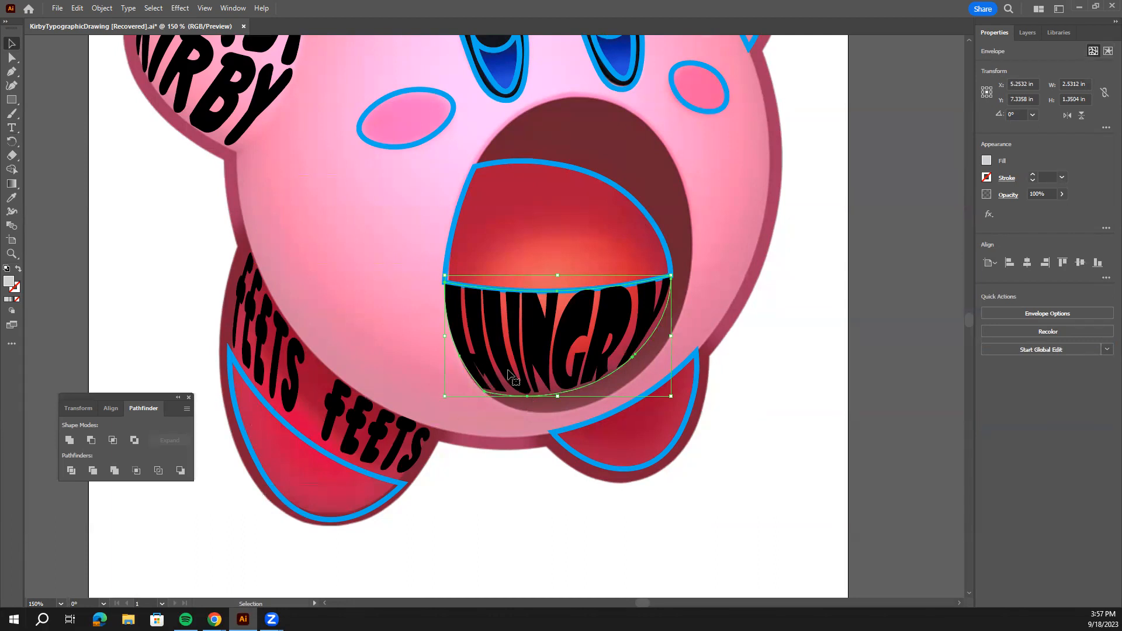
pyautogui.click(769, 327)
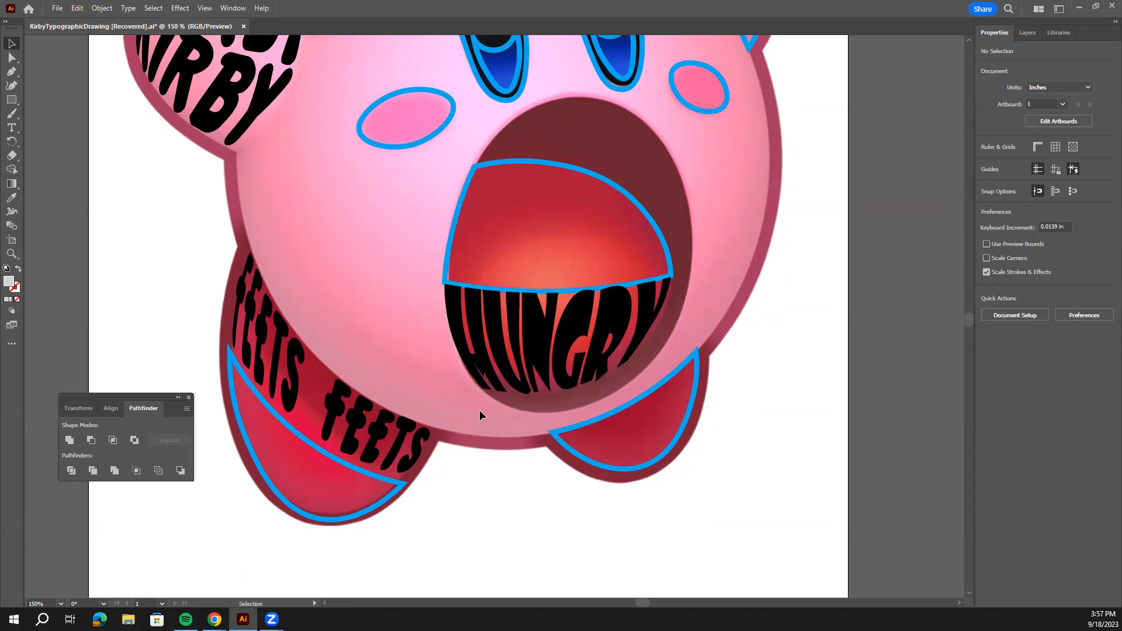
# Move the upper tongue outline out of the mouth to the area just below Kirby's body, between the feet
pyautogui.scroll(8, 480, 415)
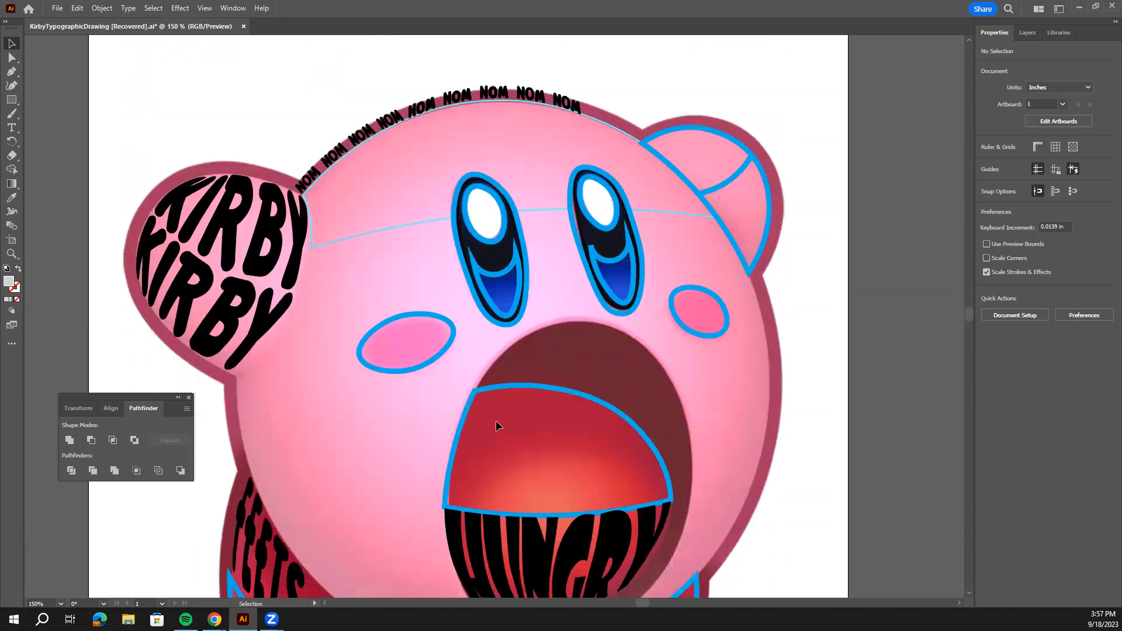
pyautogui.scroll(2, 495, 426)
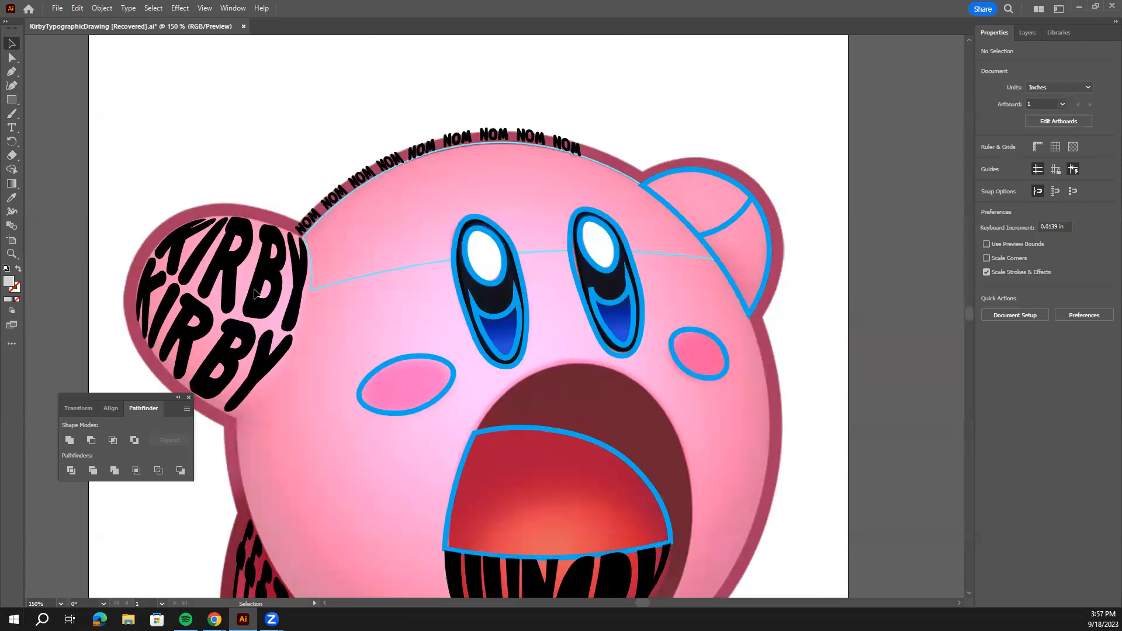
pyautogui.scroll(-8, 460, 307)
pyautogui.moveTo(621, 219); pyautogui.dragTo(615, 483)
pyautogui.scroll(-2, 618, 448)
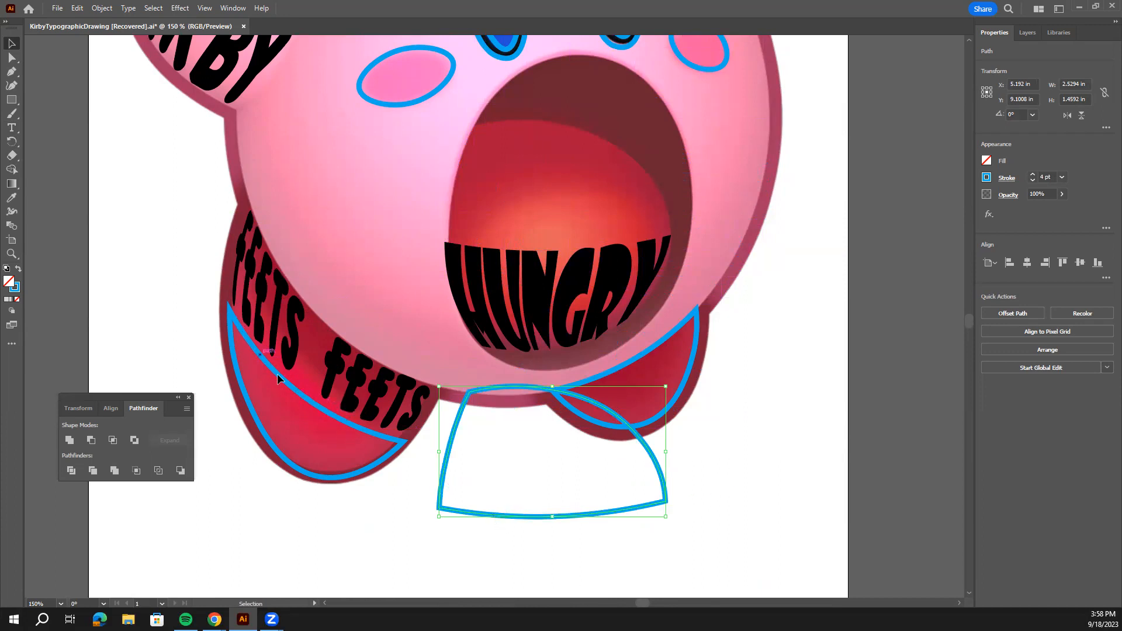
# Unlock the LeftFoot layer, try rotating the left foot's outline, undo the rotation and deselect it
pyautogui.click(236, 323)
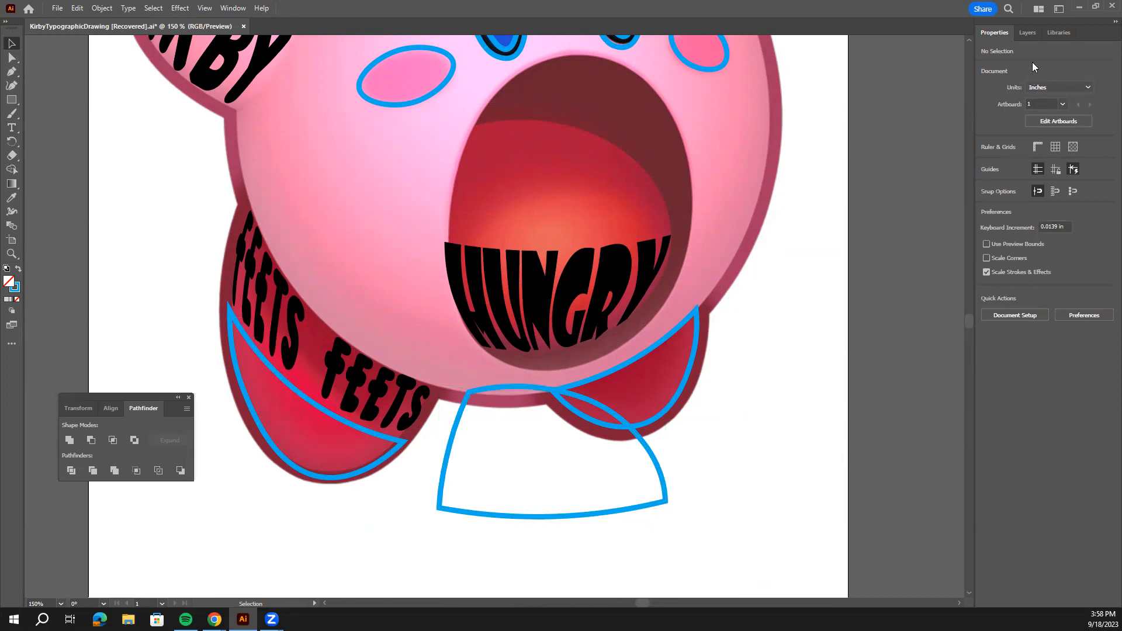
pyautogui.click(1028, 32)
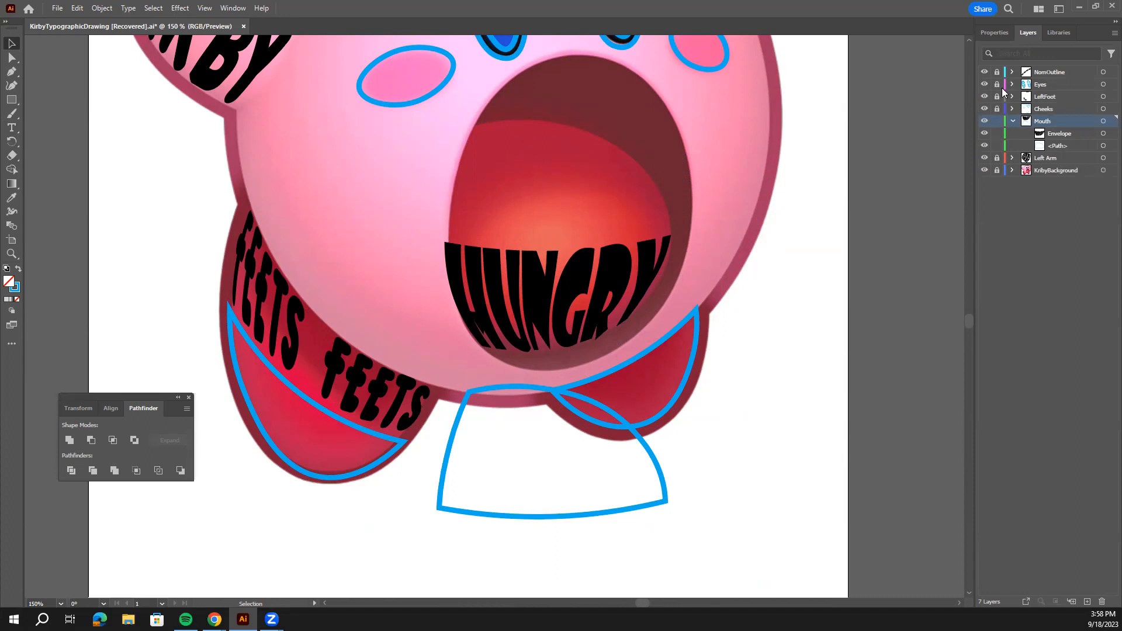
pyautogui.click(385, 447)
pyautogui.moveTo(228, 304); pyautogui.dragTo(503, 428)
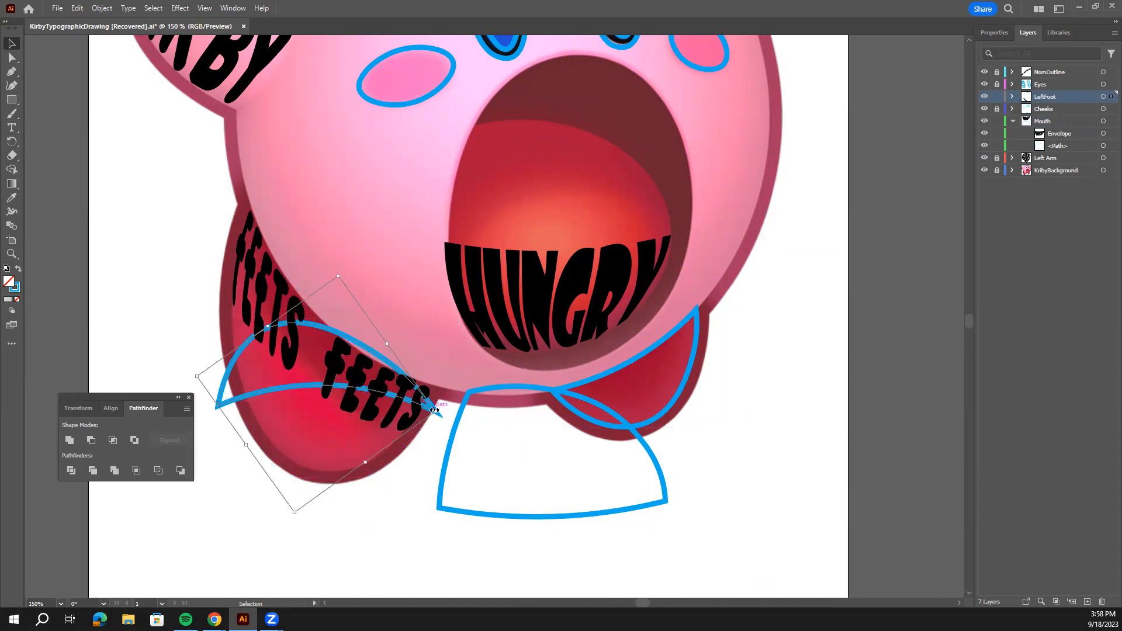
pyautogui.hotkey('ctrl', 'z')
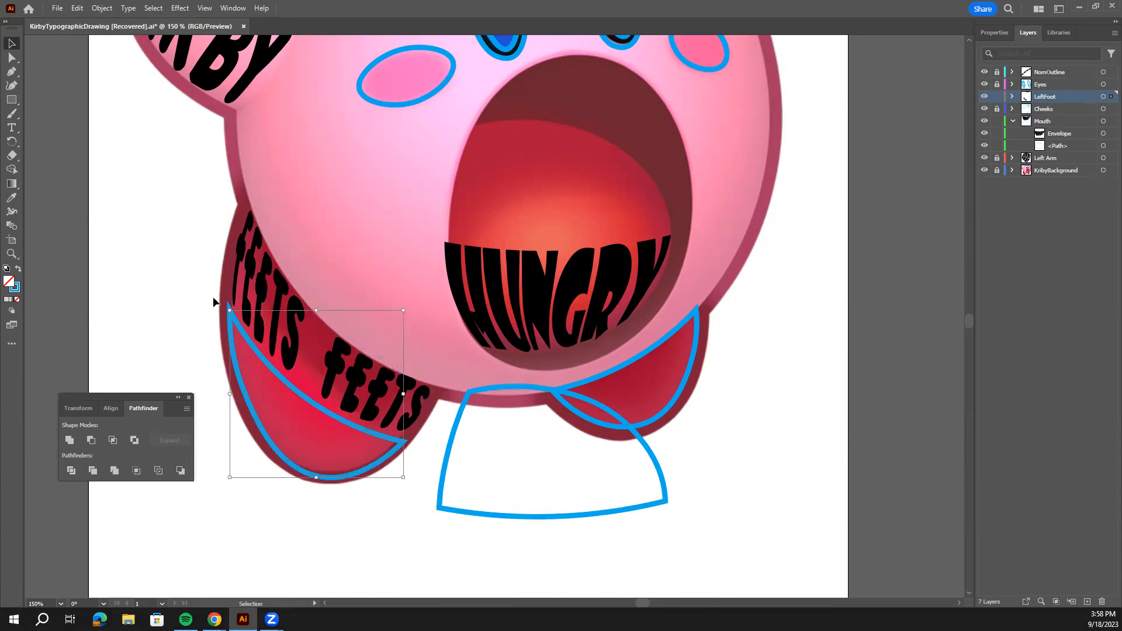
pyautogui.click(658, 464)
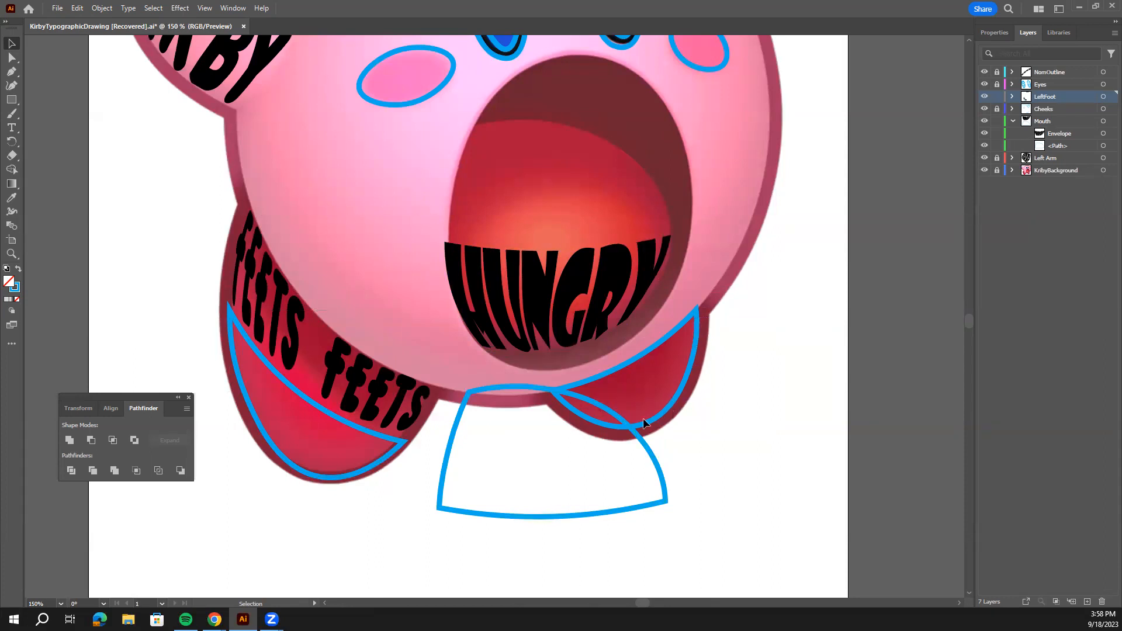
# Move the upper tongue outline to the blank area beneath the right foot, try a rotation and turn it back to nearly level
pyautogui.moveTo(649, 454); pyautogui.dragTo(794, 504)
pyautogui.scroll(-1, 752, 468)
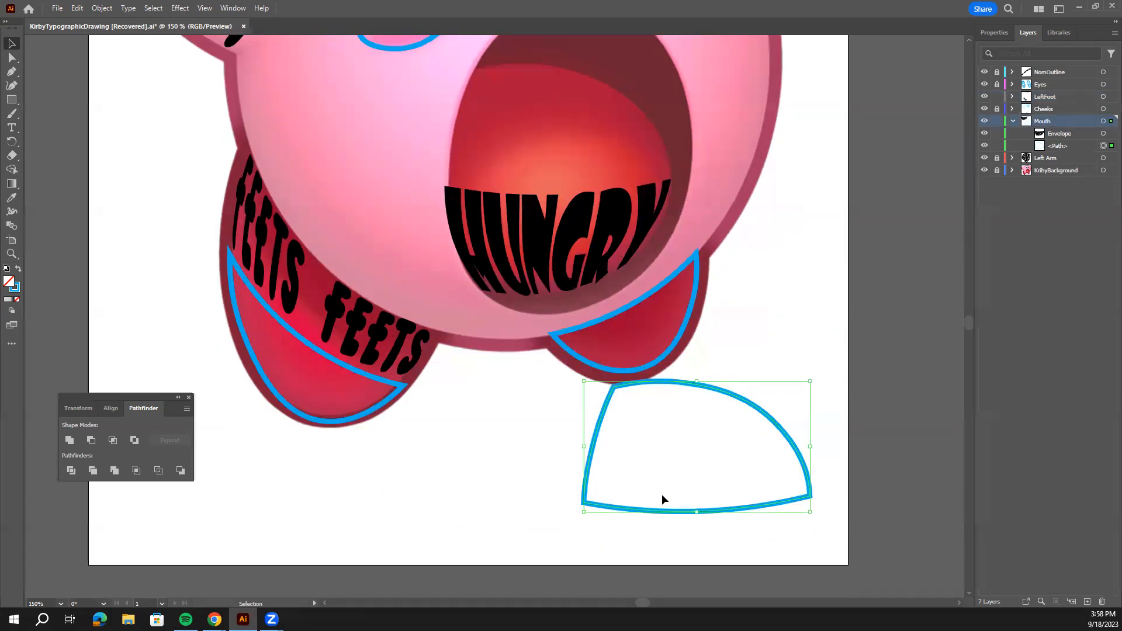
pyautogui.moveTo(815, 374); pyautogui.dragTo(776, 277)
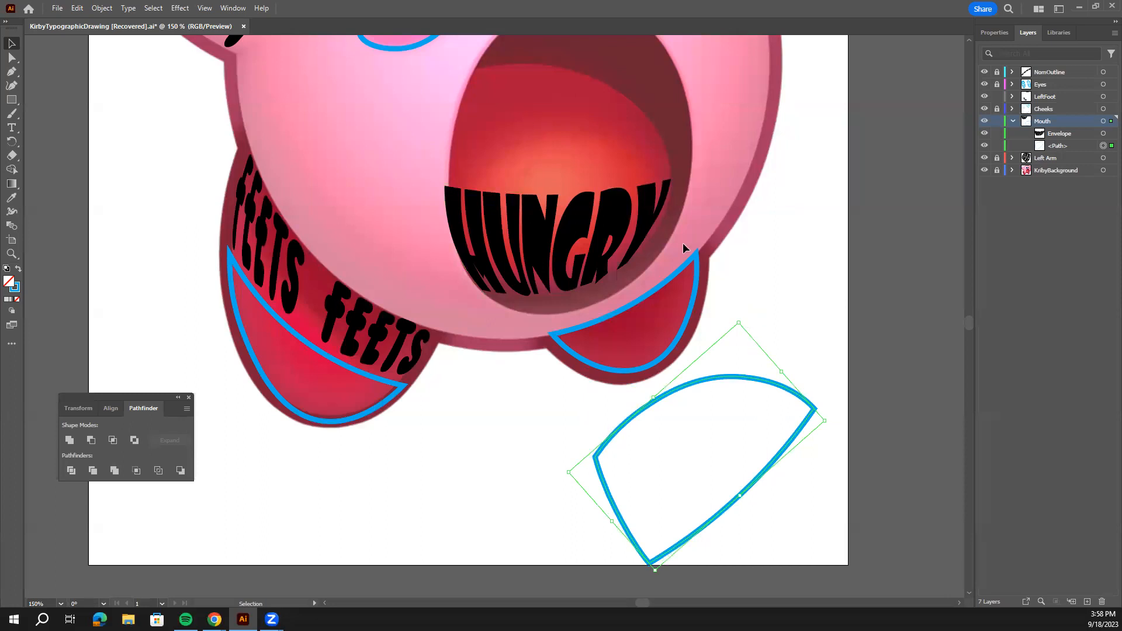
pyautogui.moveTo(741, 319); pyautogui.dragTo(744, 429)
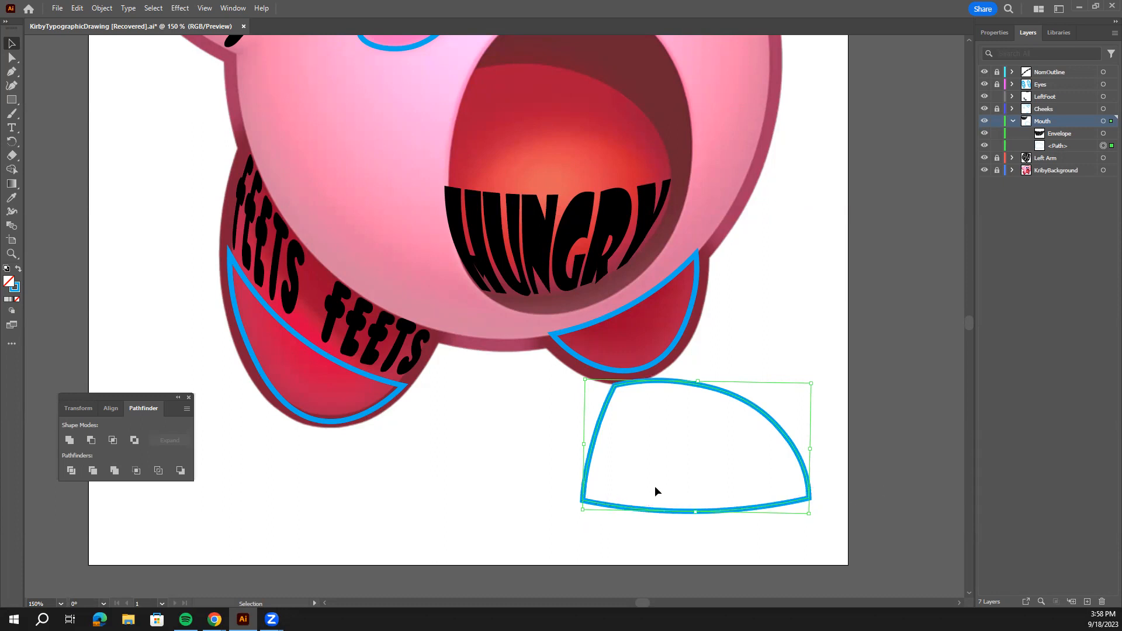
# Add a text frame reading HUNGRY beside the detached tongue outline and enlarge the frame to fit the whole word
pyautogui.press('t')
pyautogui.moveTo(360, 457); pyautogui.dragTo(534, 512)
pyautogui.press('BackSpace')
pyautogui.write('H')
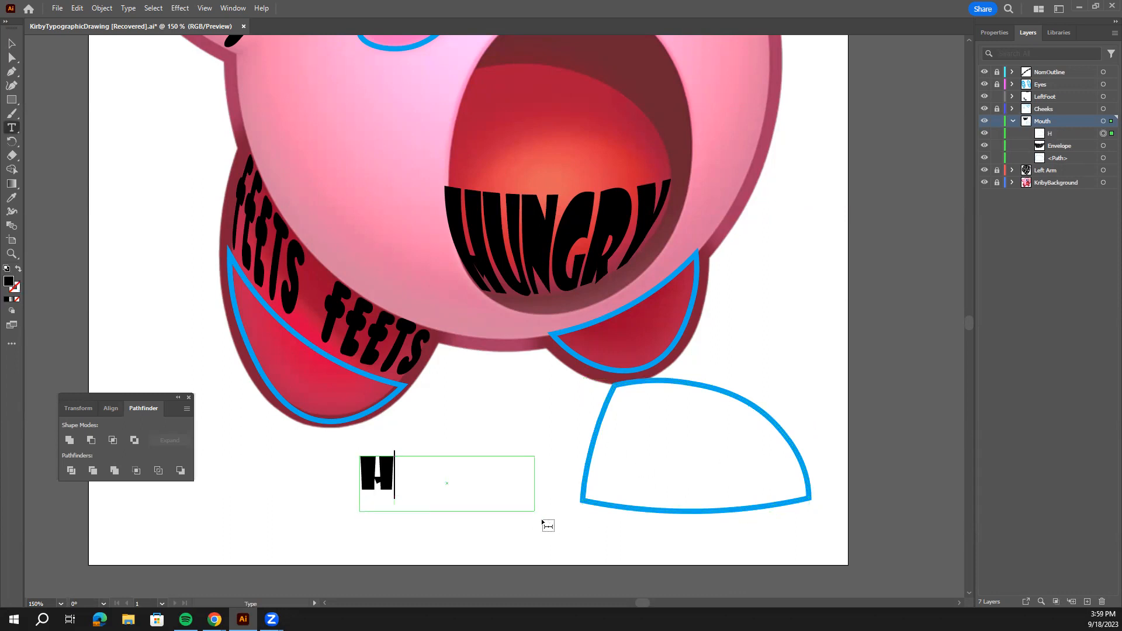
pyautogui.write('UNGR')
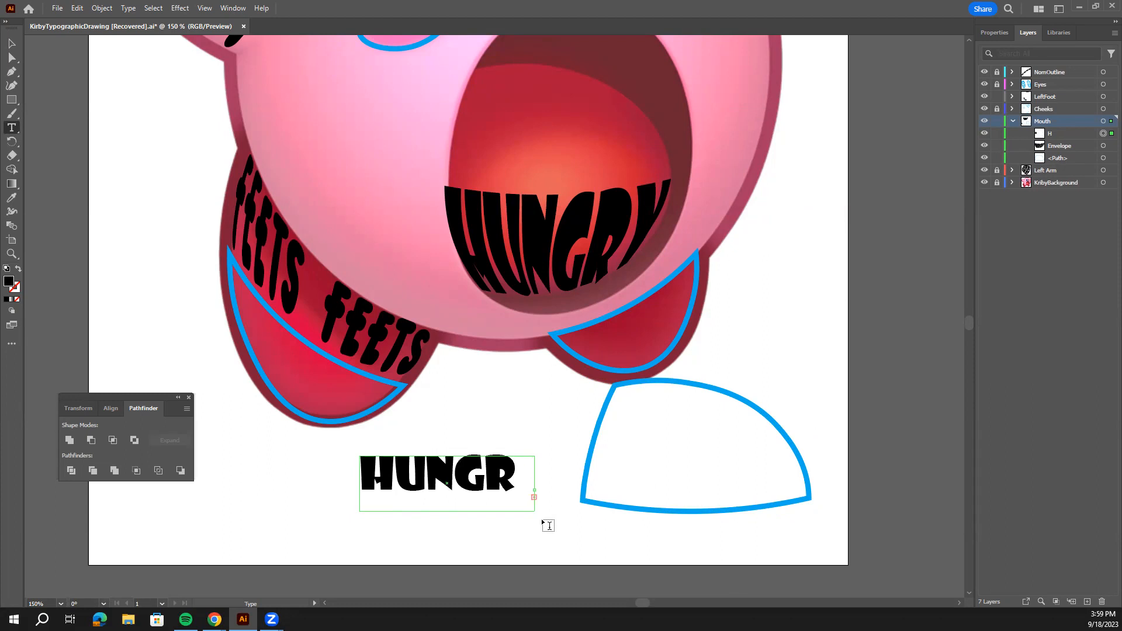
pyautogui.click(12, 44)
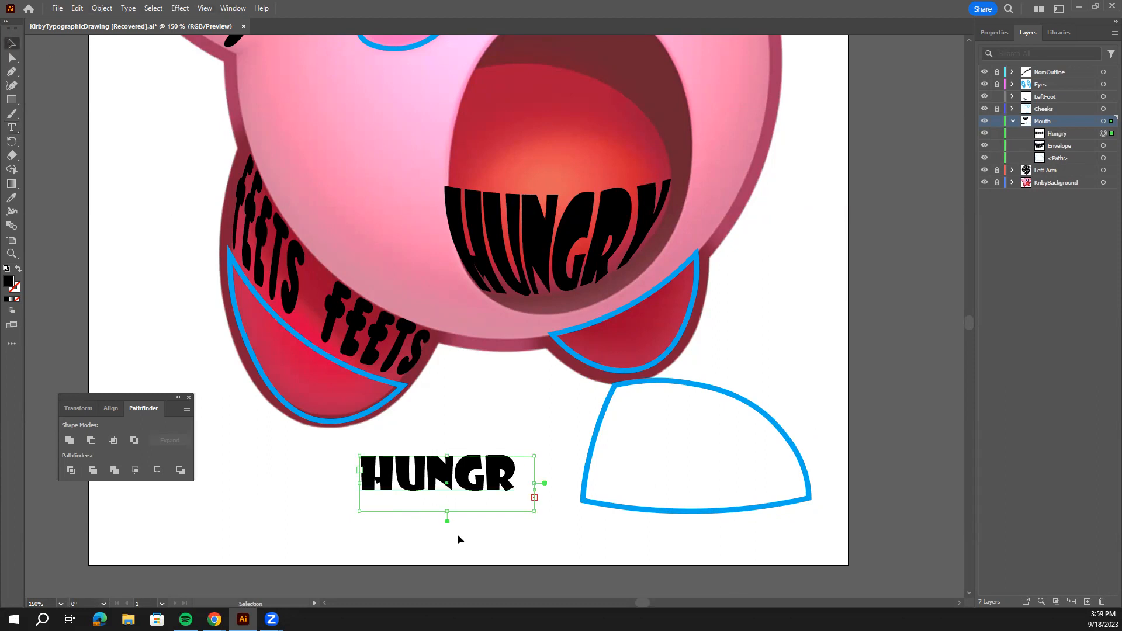
pyautogui.moveTo(534, 510); pyautogui.dragTo(596, 541)
# Bring the detached upper tongue outline to the front, above the new HUNGRY text
pyautogui.click(779, 421)
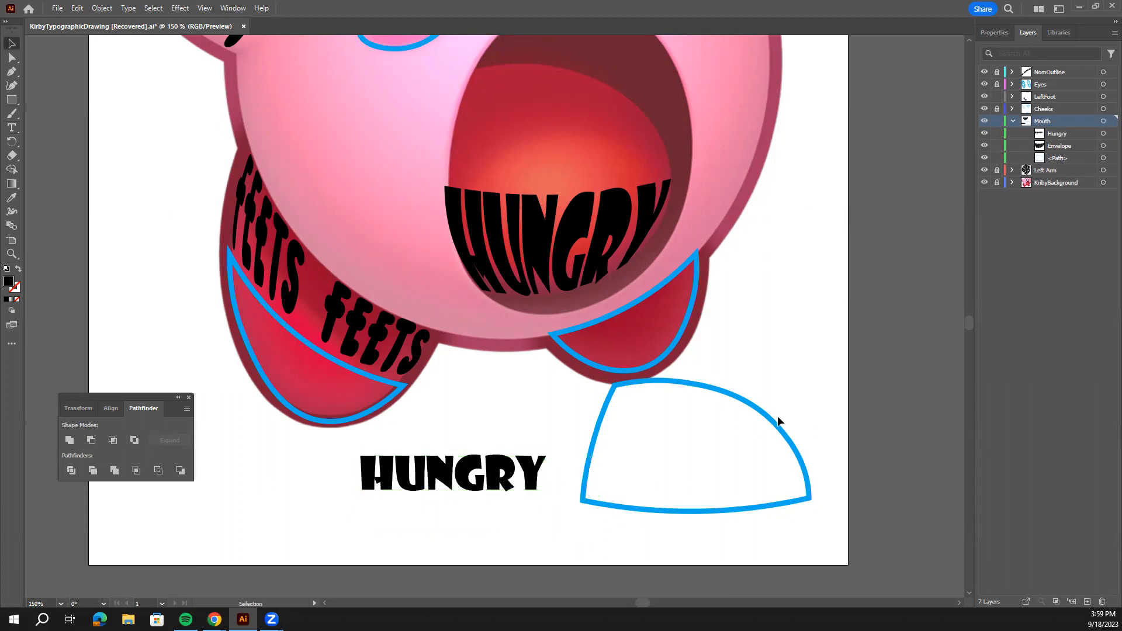
pyautogui.click(995, 32)
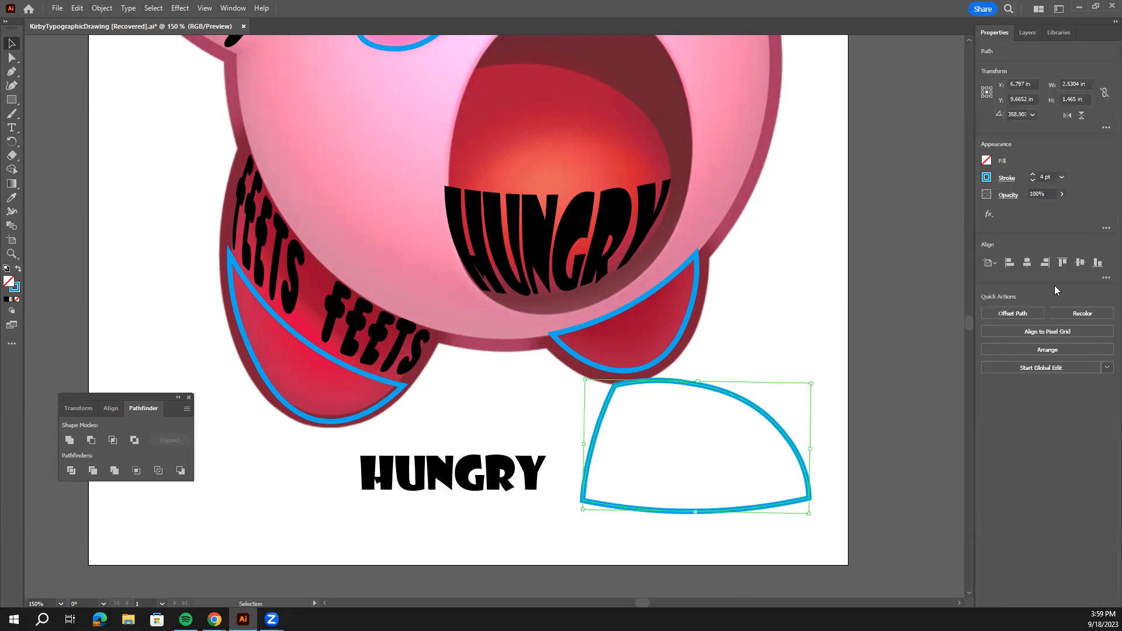
pyautogui.click(1046, 350)
pyautogui.click(1029, 358)
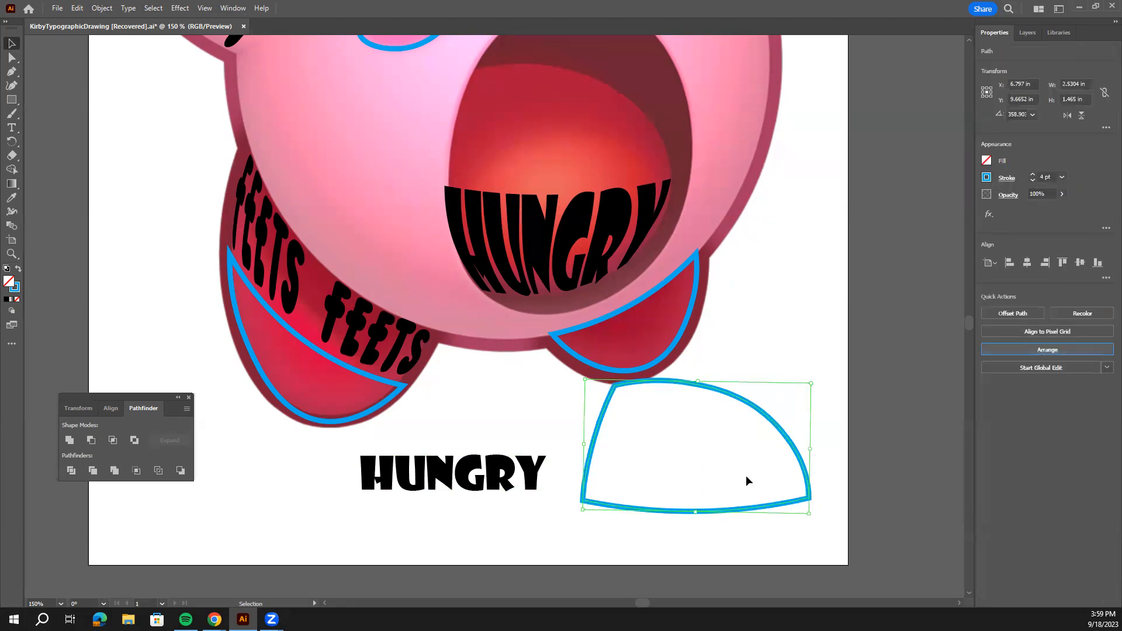
# Warp the new HUNGRY text into the upper tongue outline using Envelope Distort's Make with Top Object
pyautogui.keyDown('shift'); pyautogui.click(480, 482); pyautogui.keyUp('shift')
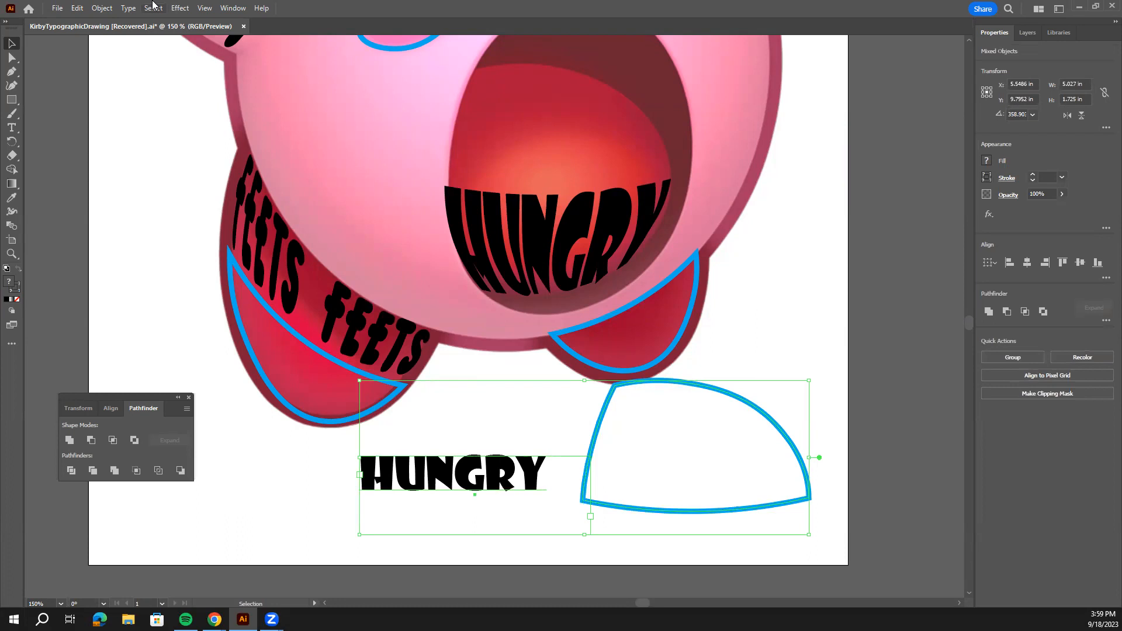
pyautogui.click(102, 7)
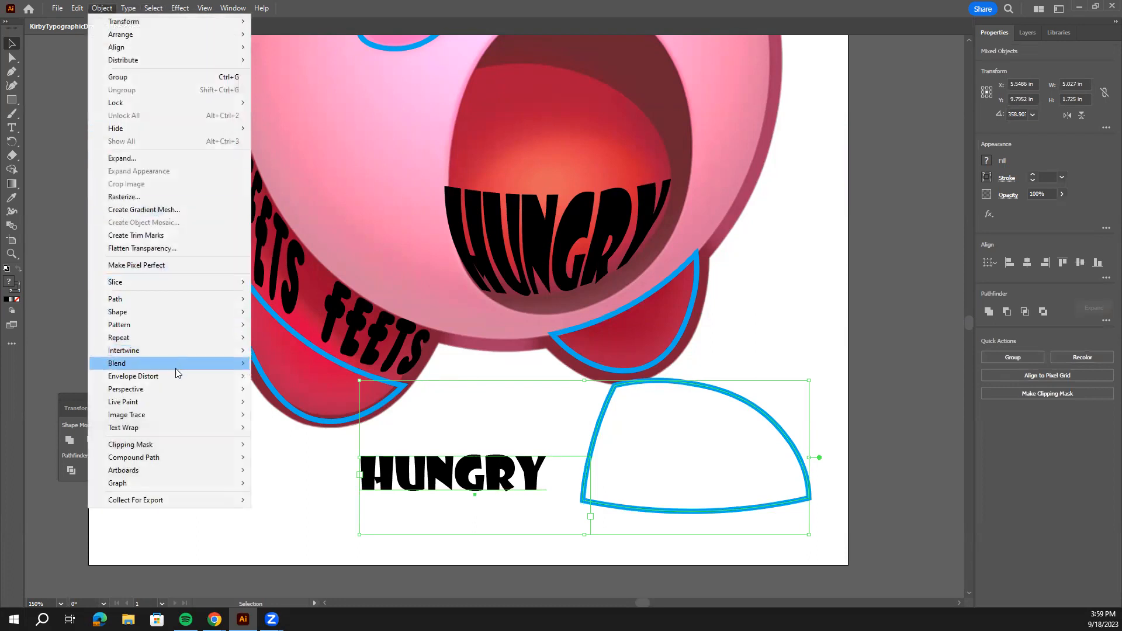
pyautogui.moveTo(181, 376)
pyautogui.click(374, 398)
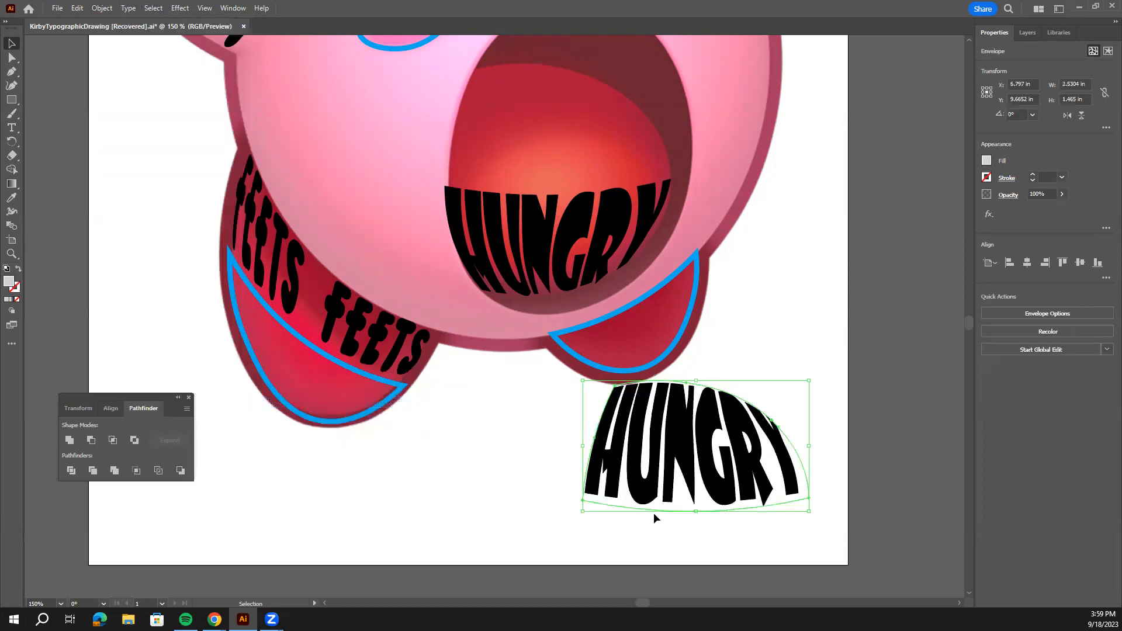
# Move the newly warped HUNGRY into the upper tongue half, directly above the lower HUNGRY, and deselect it
pyautogui.moveTo(754, 457); pyautogui.dragTo(636, 105)
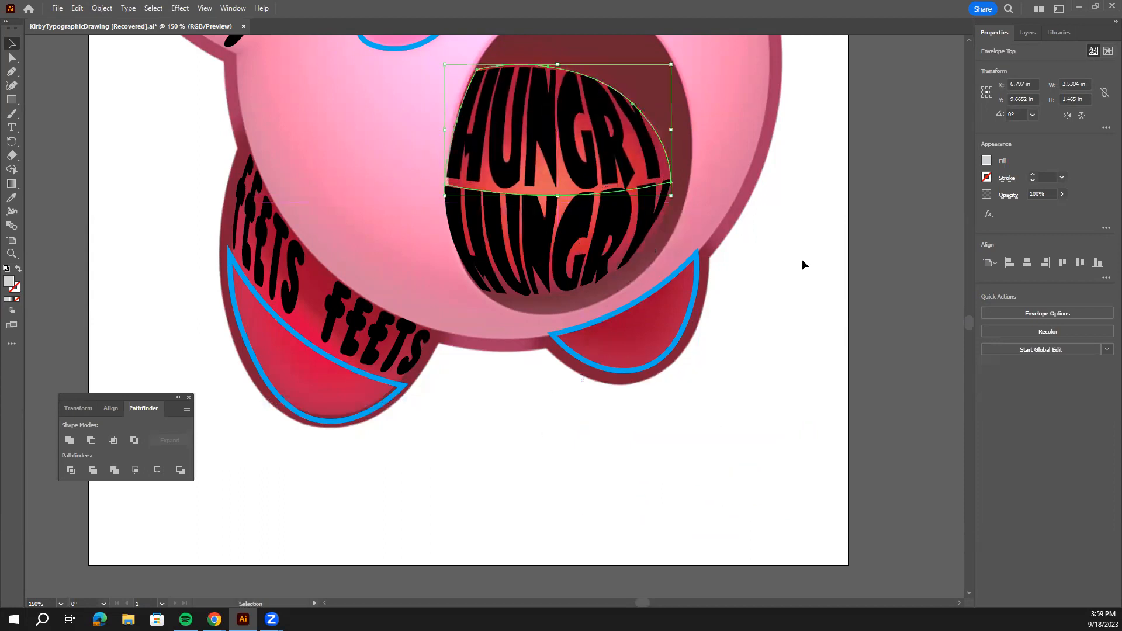
pyautogui.click(745, 335)
pyautogui.scroll(2, 696, 339)
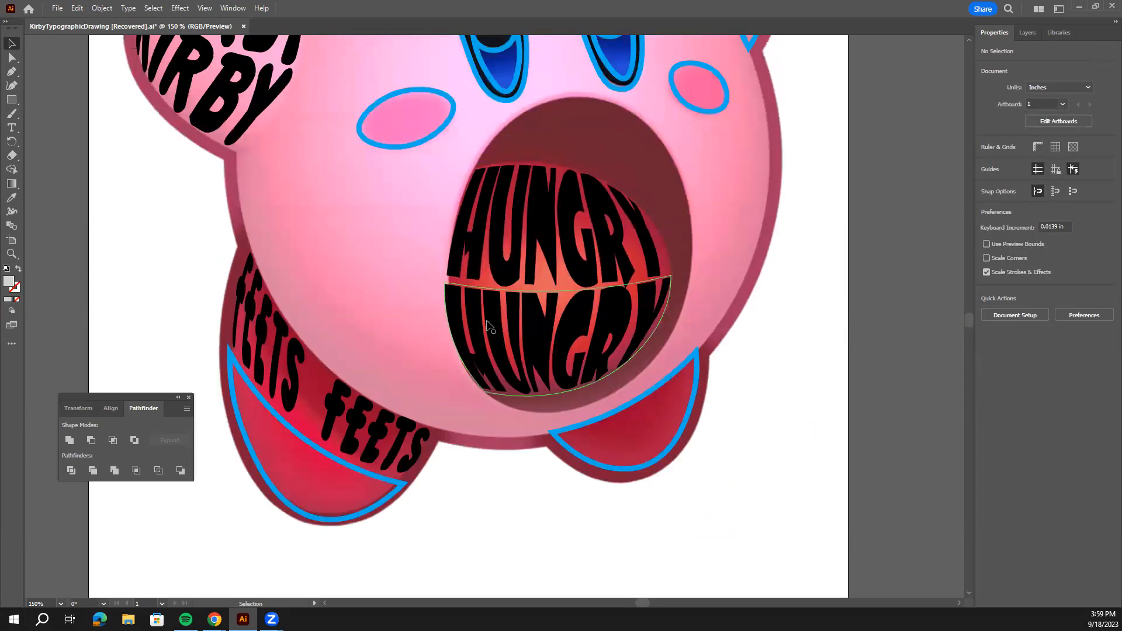
# Expand the upper HUNGRY envelope into editable shapes with Object and Fill enabled, and deselect it
pyautogui.click(486, 320)
pyautogui.hotkey('ctrl', '=')
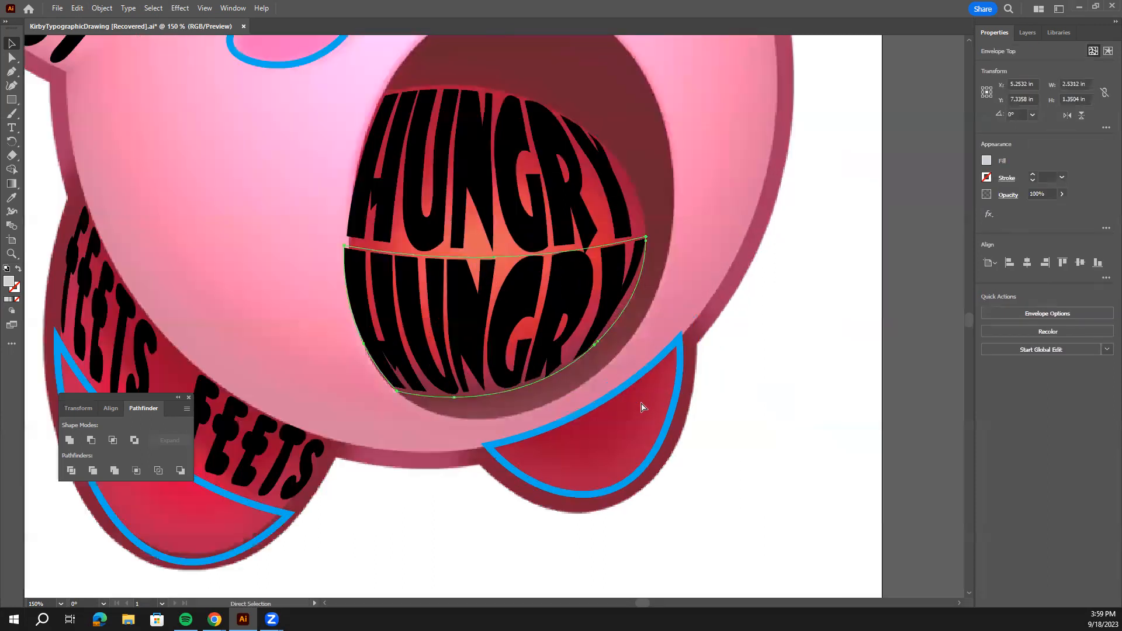
pyautogui.press('space')
pyautogui.moveTo(644, 314); pyautogui.dragTo(652, 428)
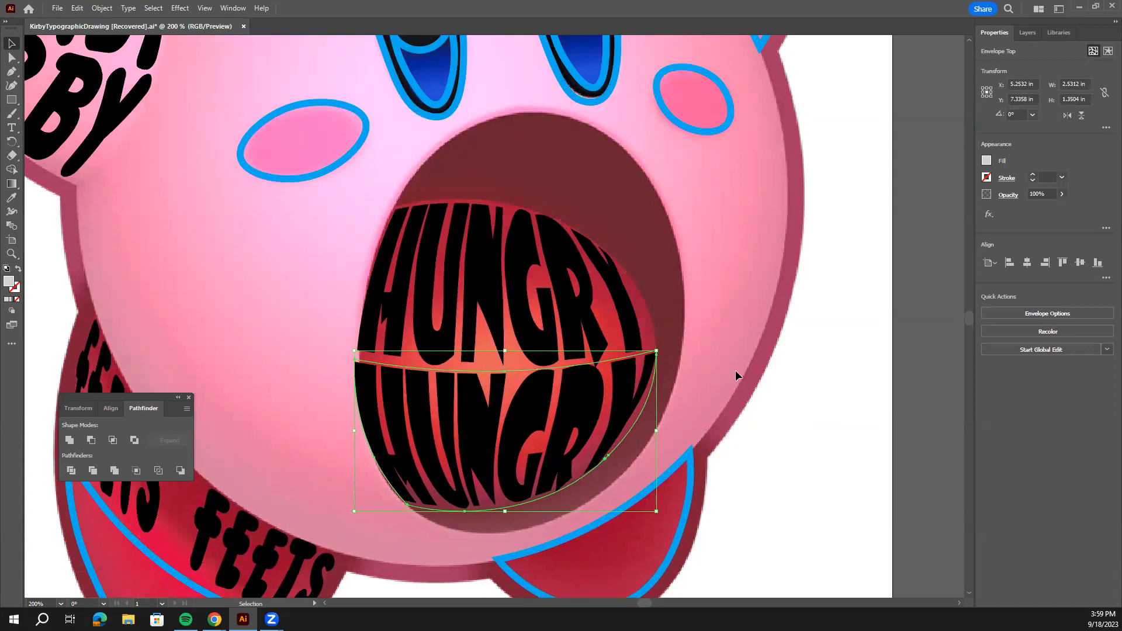
pyautogui.click(484, 314)
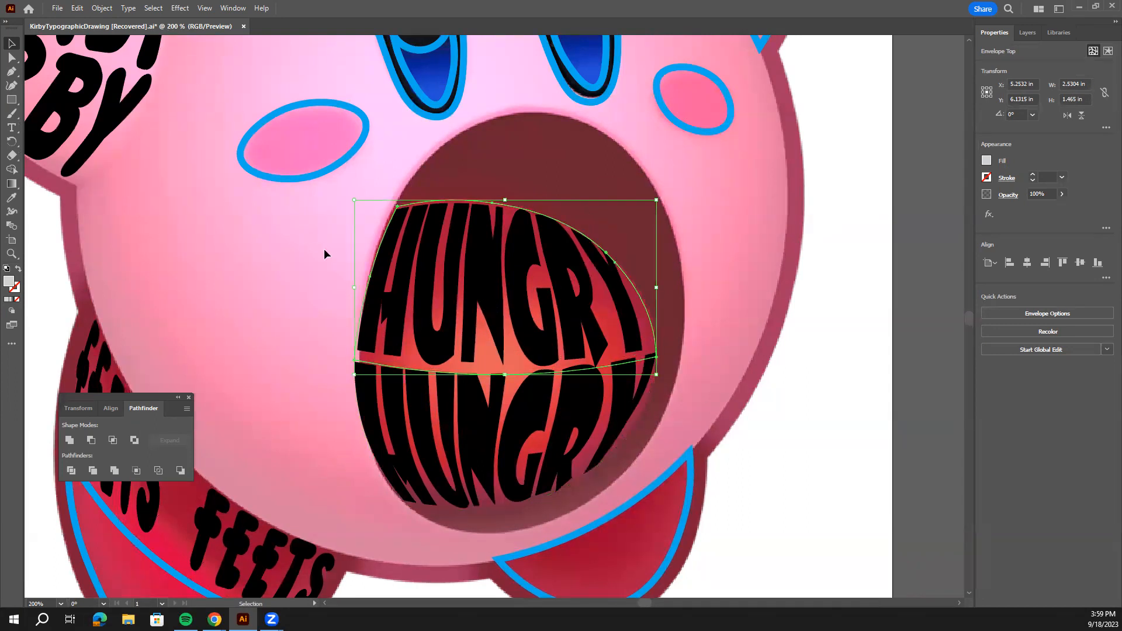
pyautogui.click(111, 9)
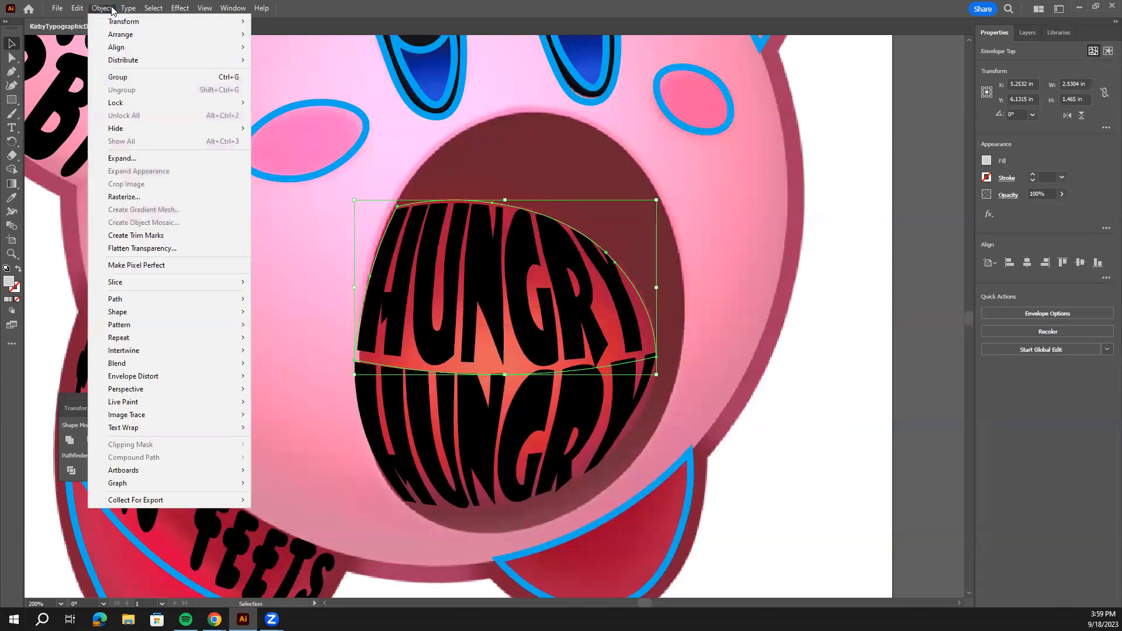
pyautogui.click(120, 158)
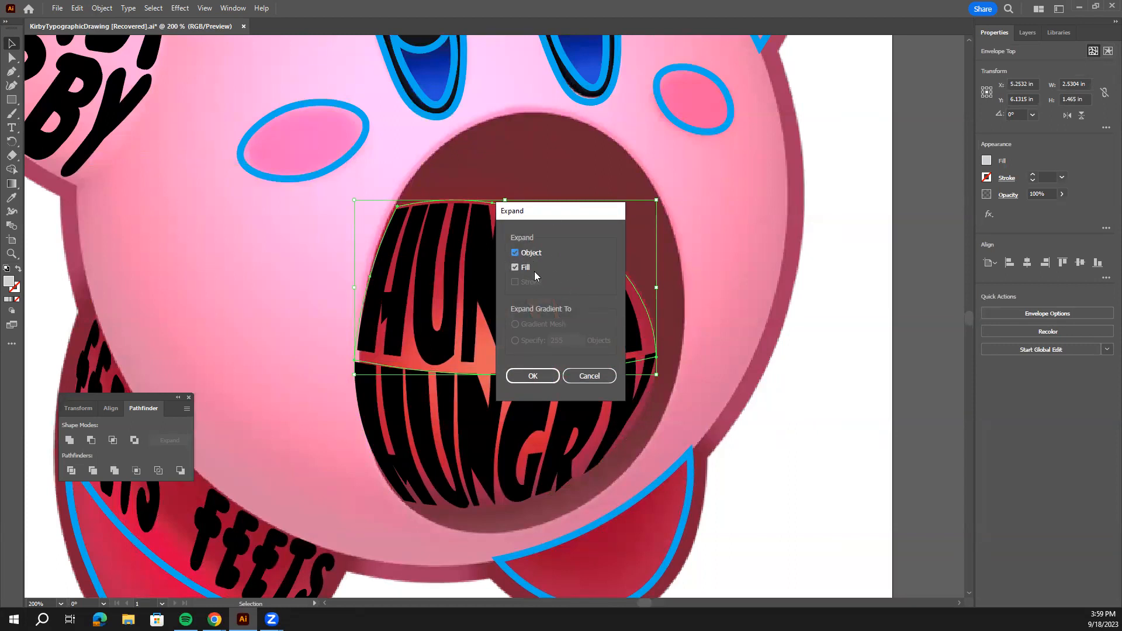
pyautogui.click(533, 375)
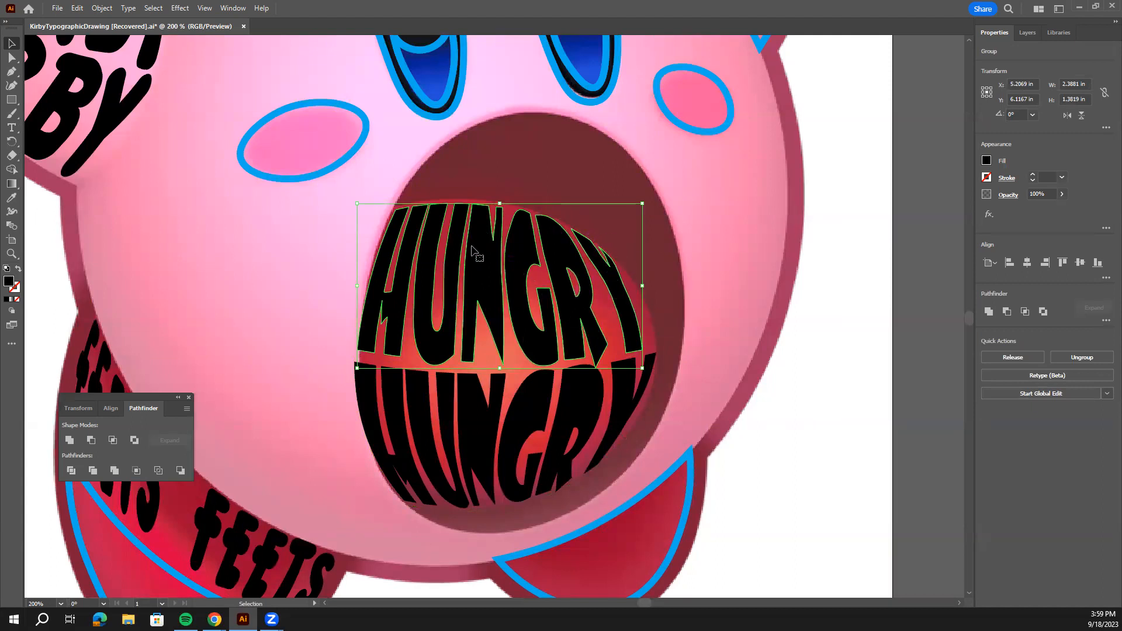
pyautogui.click(761, 258)
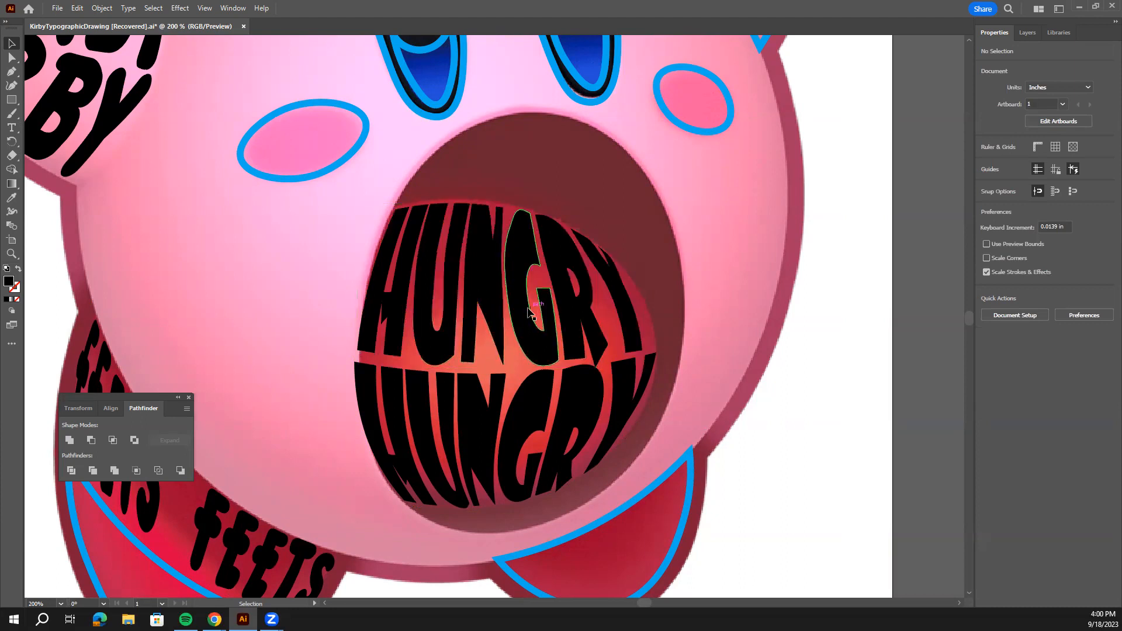
# Ungroup the expanded upper HUNGRY twice into separate letters, shifting the word slightly upward in between
pyautogui.click(510, 284)
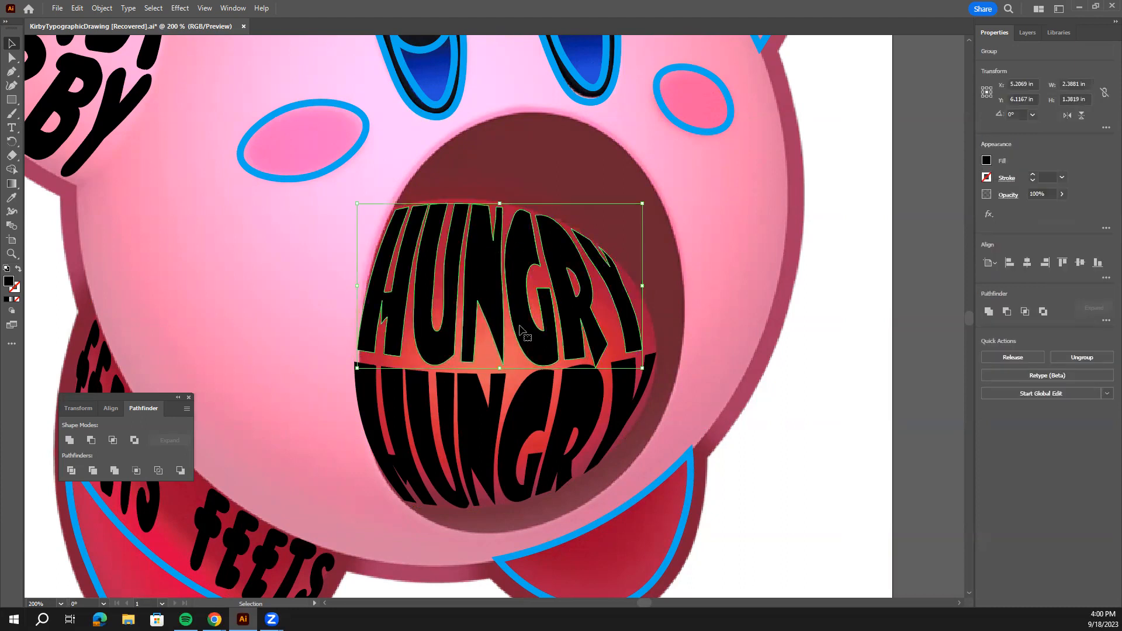
pyautogui.rightClick(531, 323)
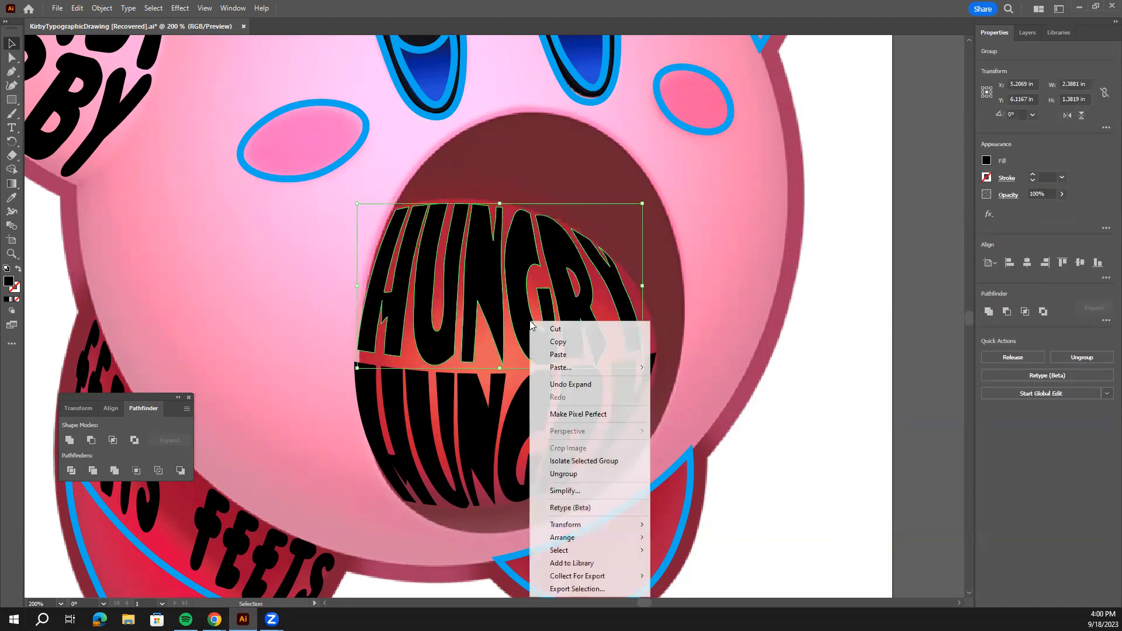
pyautogui.click(581, 474)
pyautogui.moveTo(577, 318); pyautogui.dragTo(579, 316)
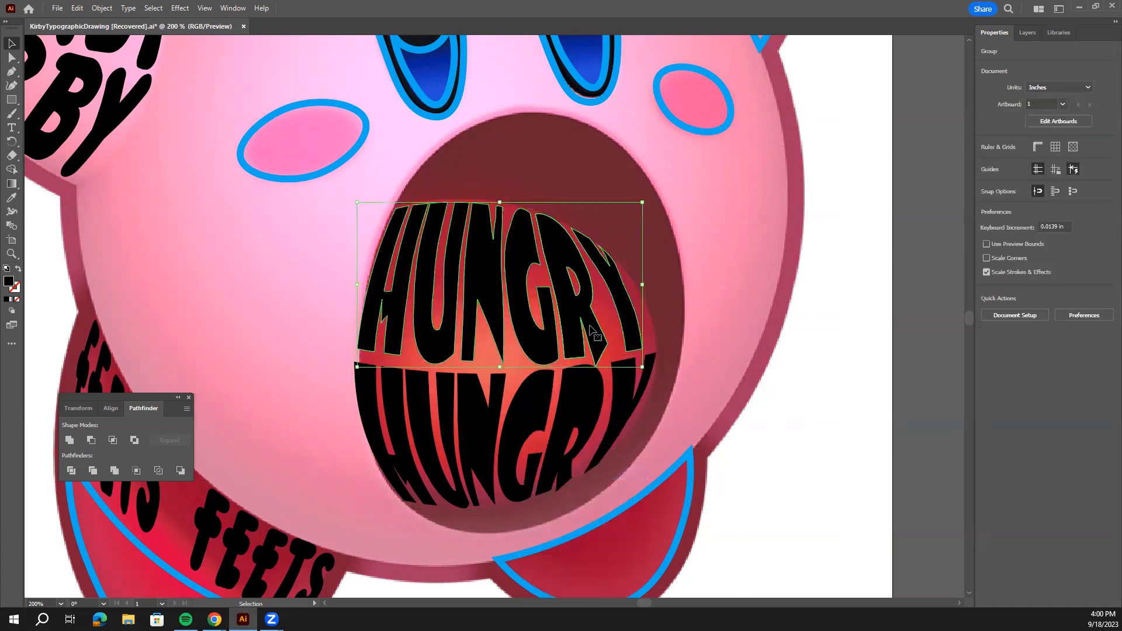
pyautogui.rightClick(579, 307)
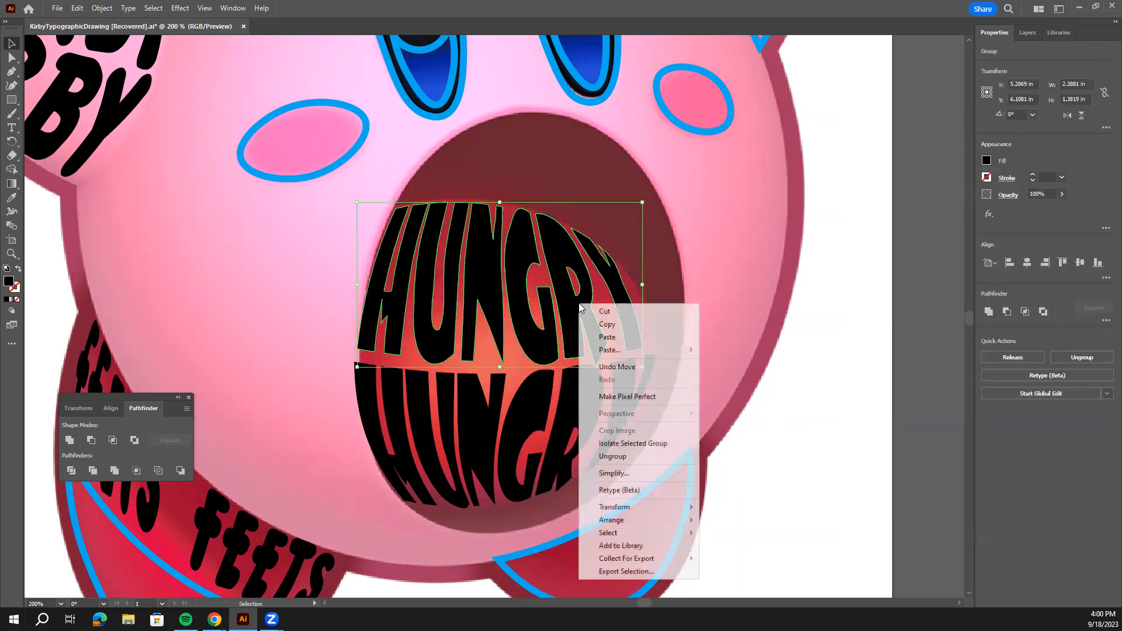
pyautogui.click(643, 457)
# Check that the upper HUNGRY letters can be selected individually, finishing with the R selected
pyautogui.click(709, 349)
pyautogui.click(591, 336)
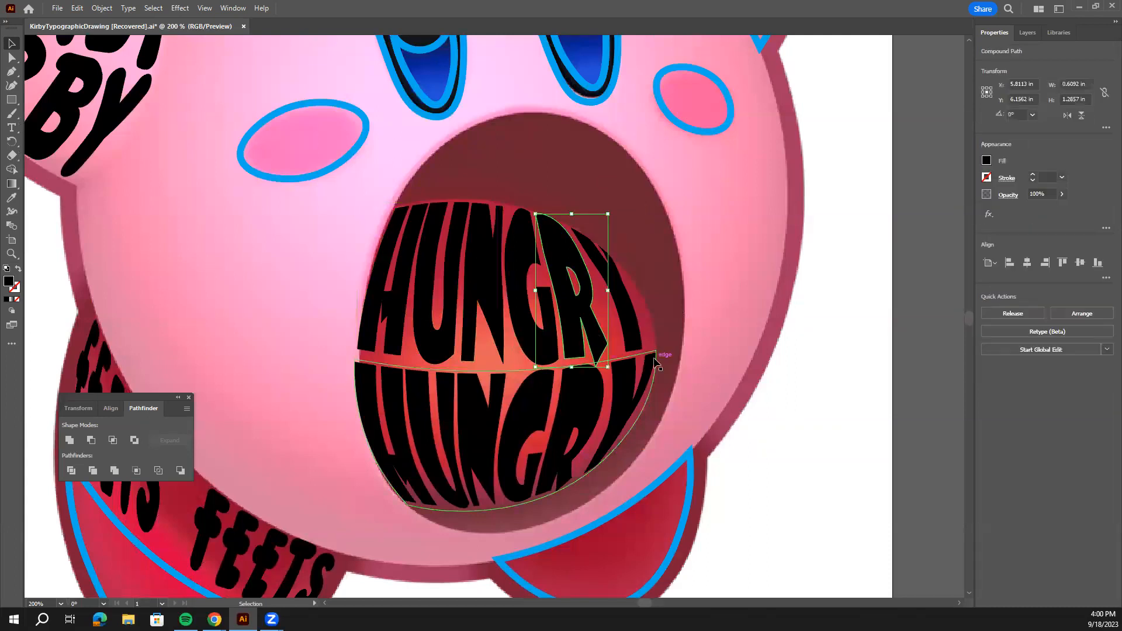
pyautogui.click(510, 290)
pyautogui.click(478, 288)
pyautogui.click(436, 342)
pyautogui.click(581, 329)
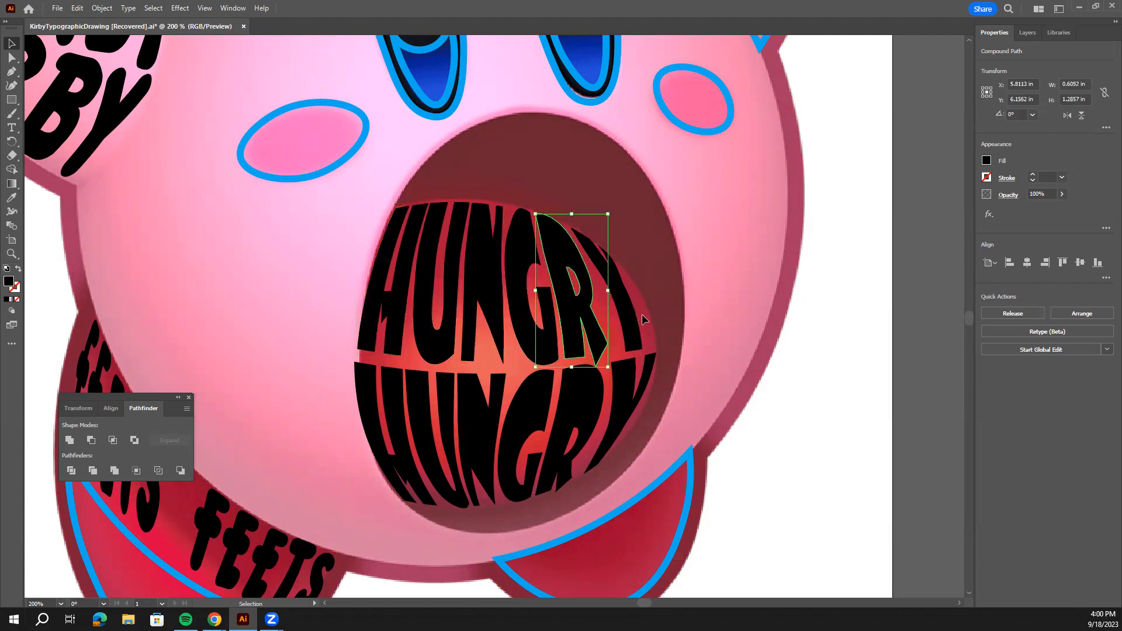
# Try moving the lowest anchor of the upper R's leg toward the Y, and undo the move
pyautogui.click(549, 316)
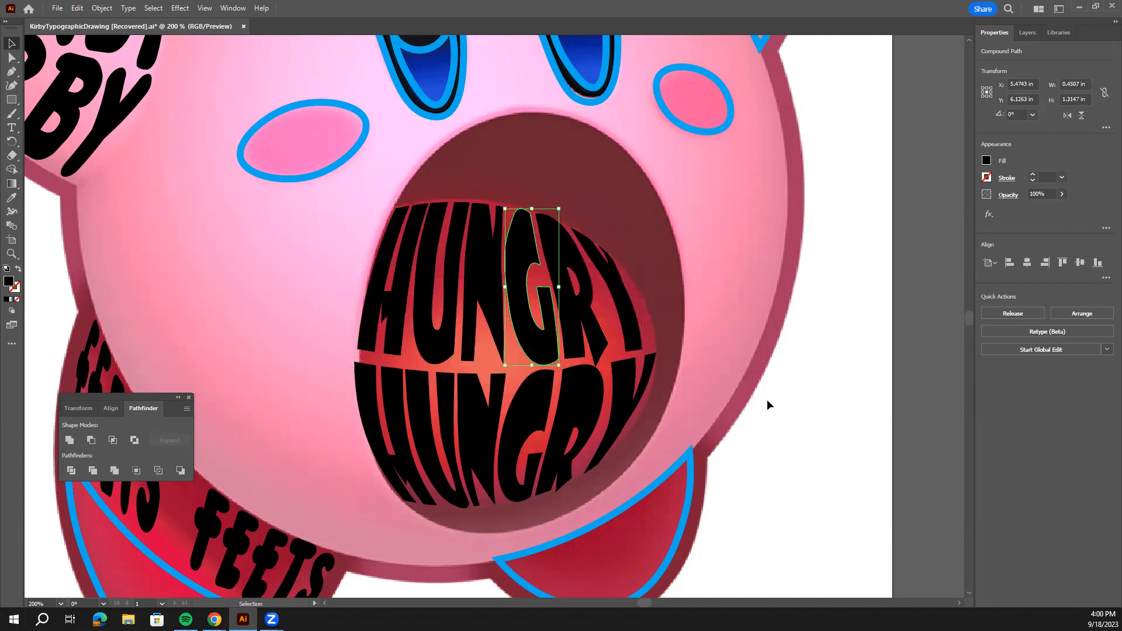
pyautogui.click(756, 332)
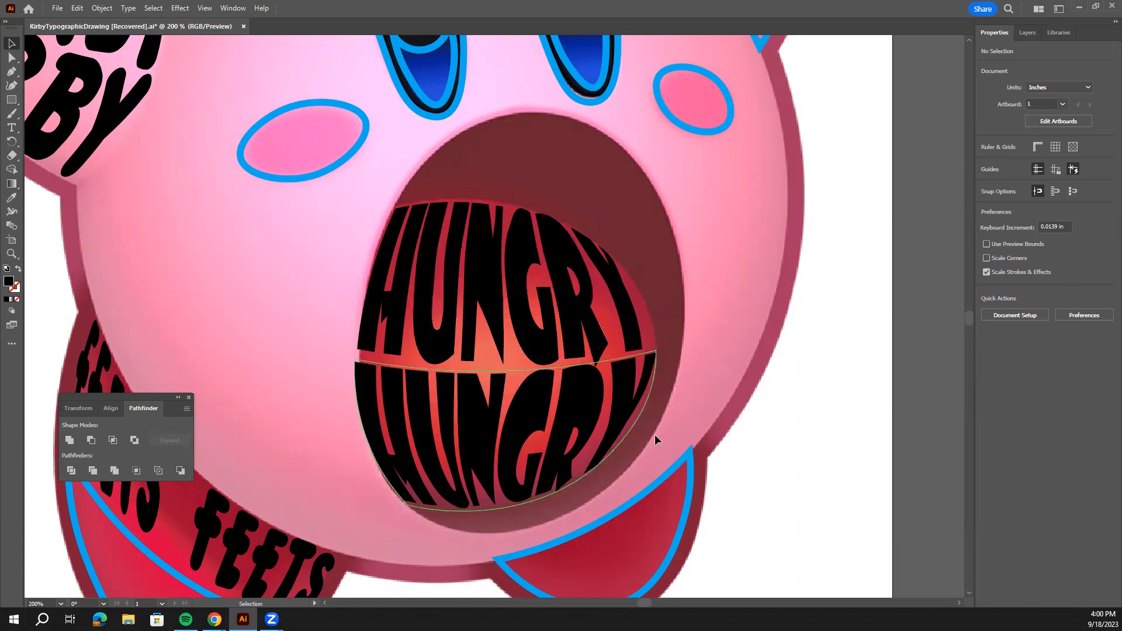
pyautogui.hotkey('ctrl', '=')
pyautogui.hotkey('ctrl', '=')
pyautogui.hotkey('ctrl', '=')
pyautogui.hotkey('ctrl', '=')
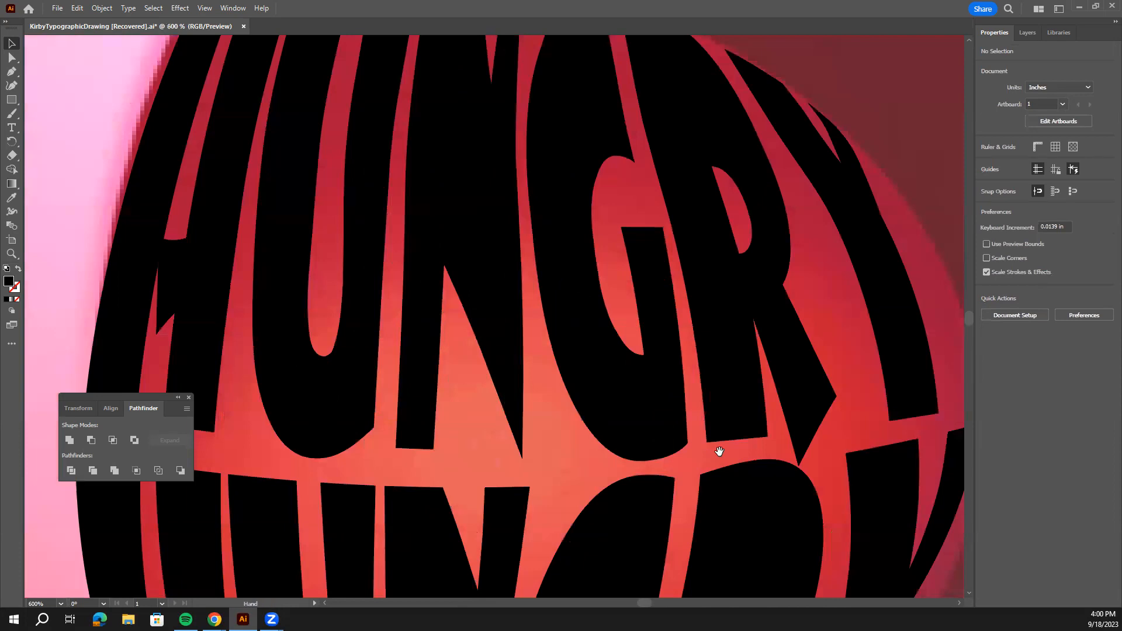
pyautogui.click(543, 345)
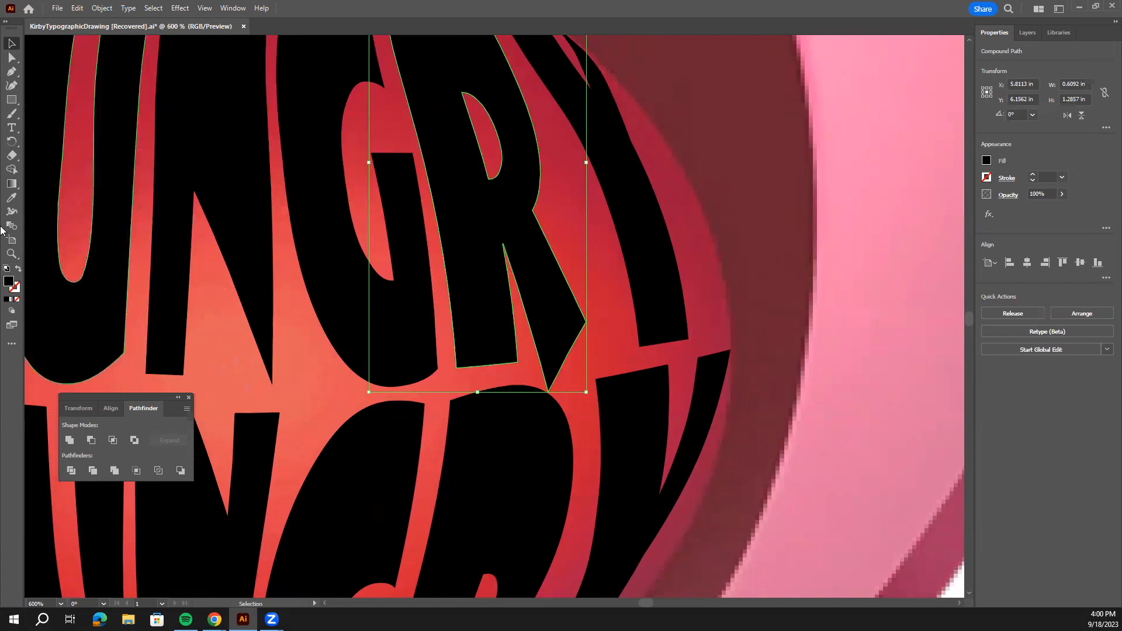
pyautogui.click(13, 62)
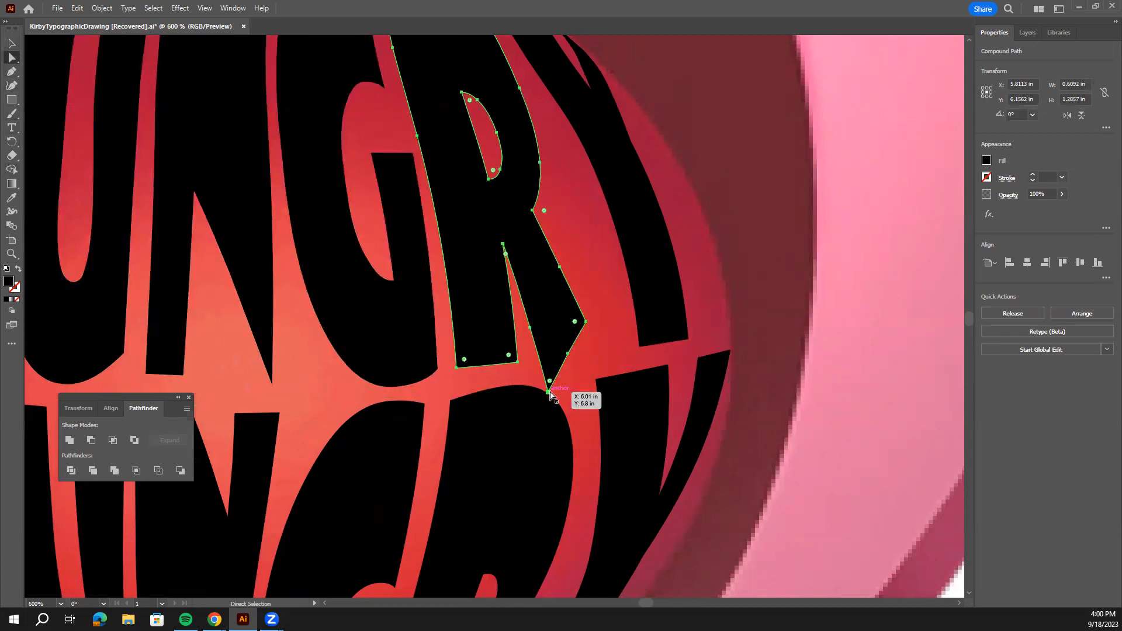
pyautogui.moveTo(549, 393); pyautogui.dragTo(647, 381)
pyautogui.hotkey('ctrl', 'z')
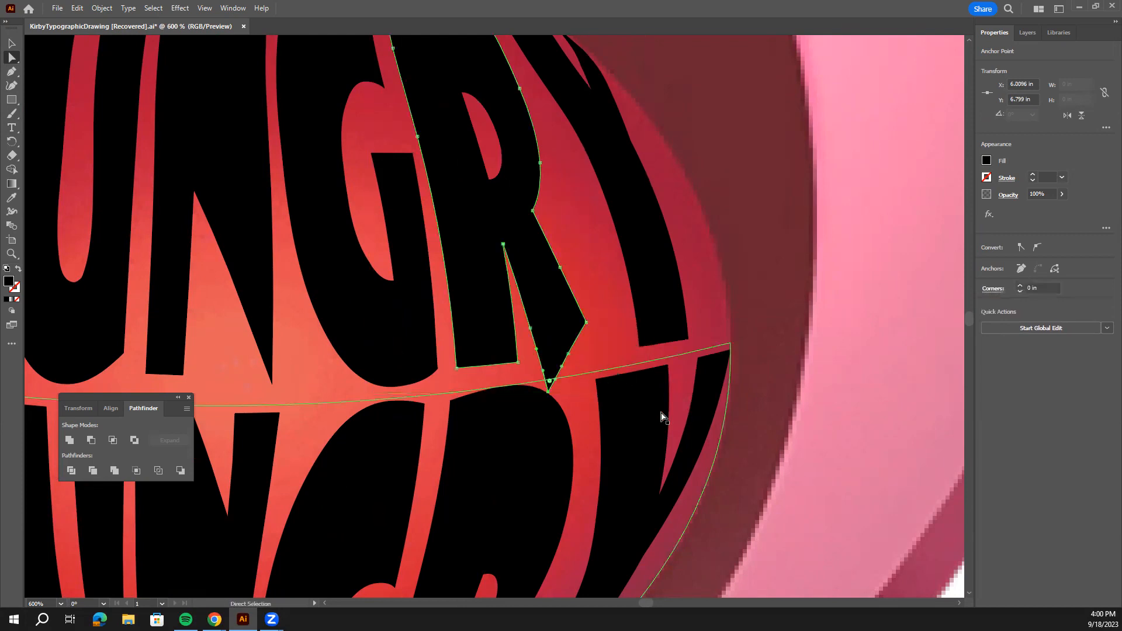
# Select the lowest anchor of the upper R's leg plus its two neighbouring anchors, and nudge them up three increments
pyautogui.click(566, 382)
pyautogui.press('v')
pyautogui.click(484, 218)
pyautogui.click(12, 57)
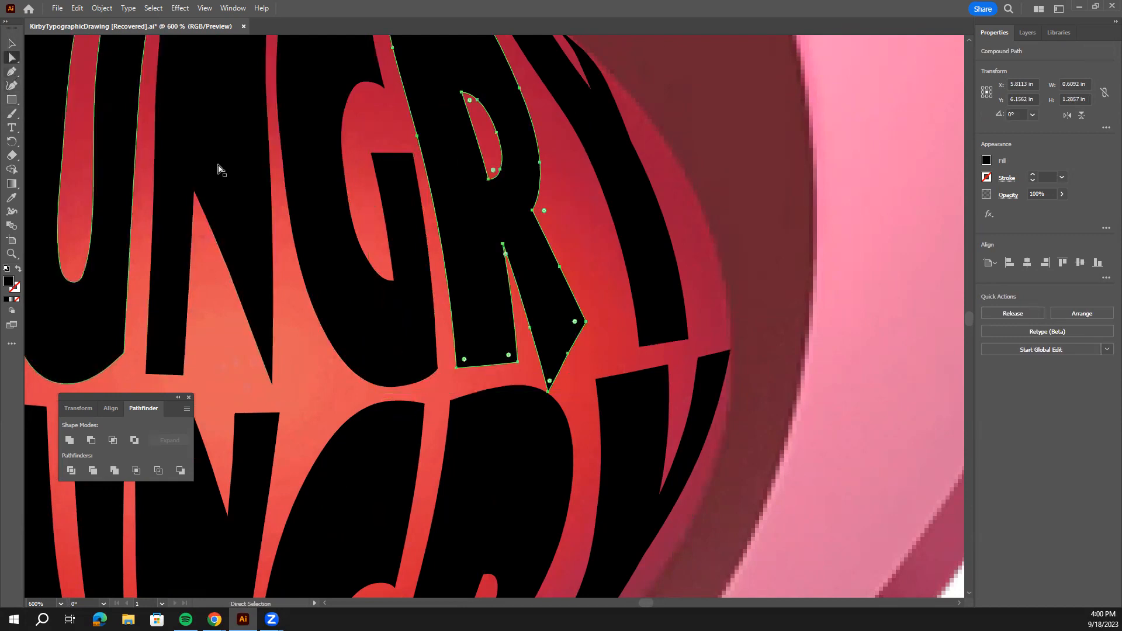
pyautogui.click(548, 392)
pyautogui.keyDown('shift'); pyautogui.click(568, 354); pyautogui.keyUp('shift')
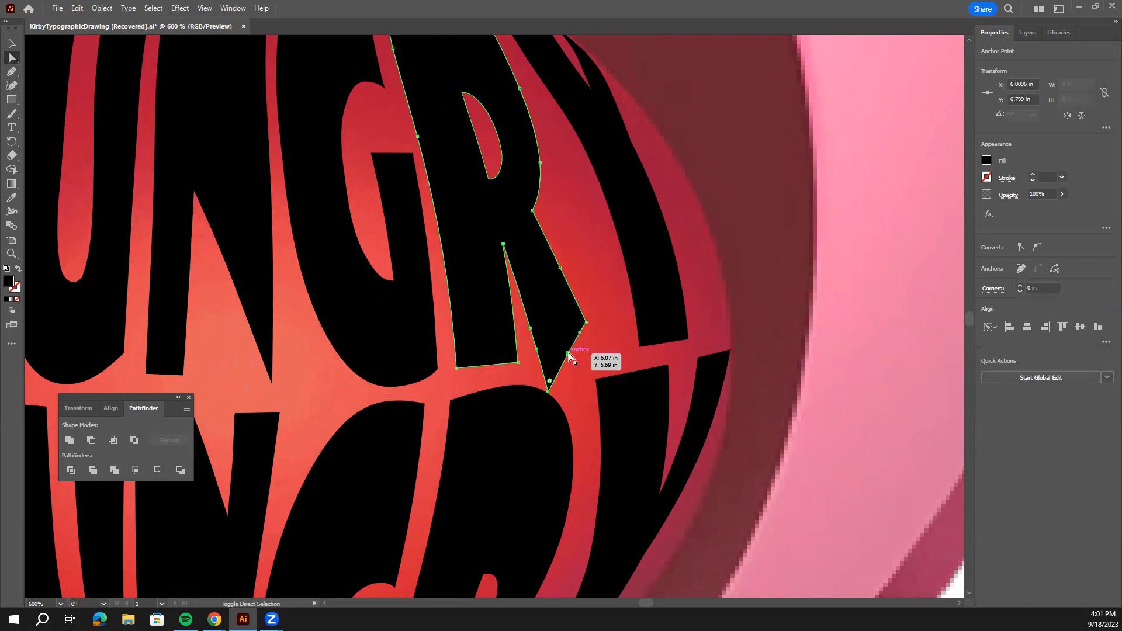
pyautogui.keyDown('shift'); pyautogui.click(529, 328); pyautogui.keyUp('shift')
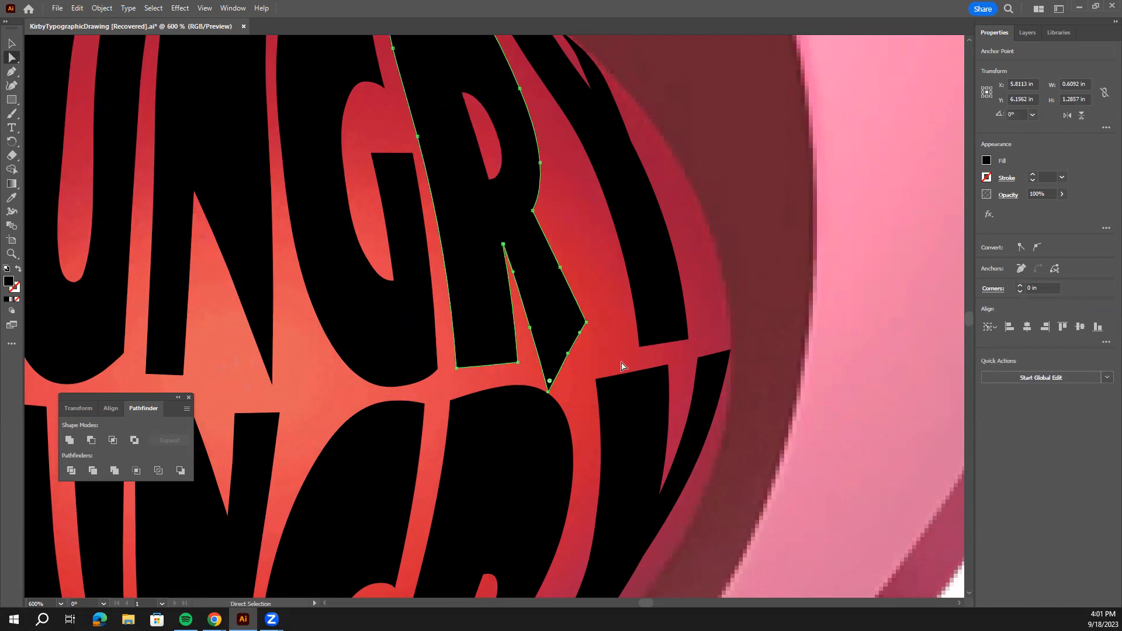
pyautogui.press('Up')
pyautogui.press('Up')
pyautogui.press('Up')
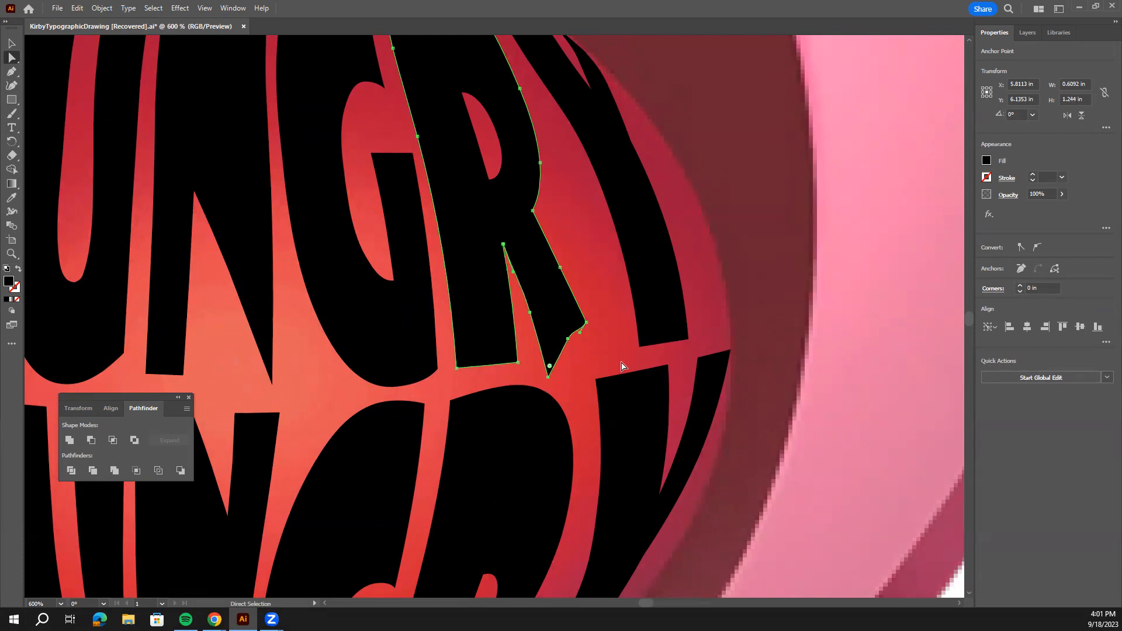
pyautogui.press('Right')
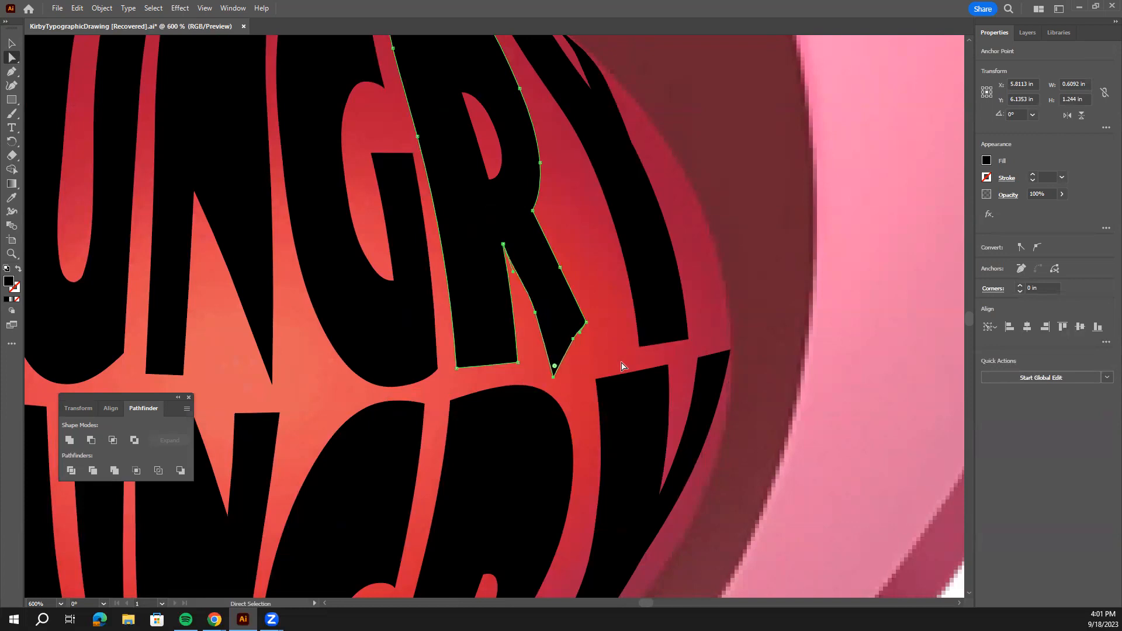
pyautogui.press('Left')
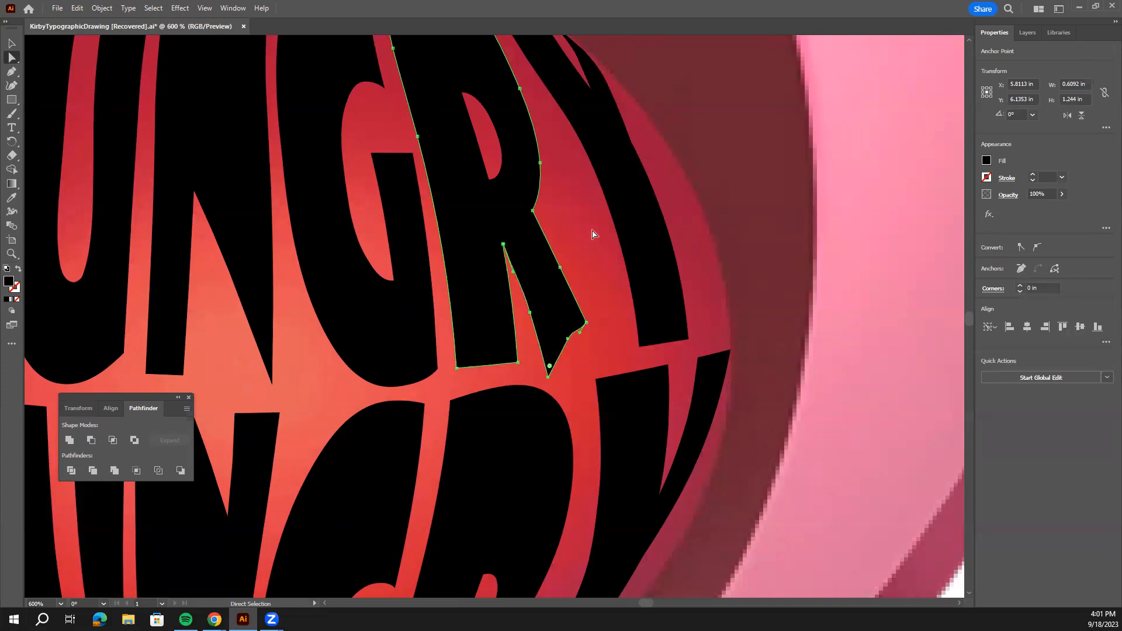
# Nudge the outer anchor on the slanted end of the R's leg down, and raise it together with the leg's tip
pyautogui.click(568, 339)
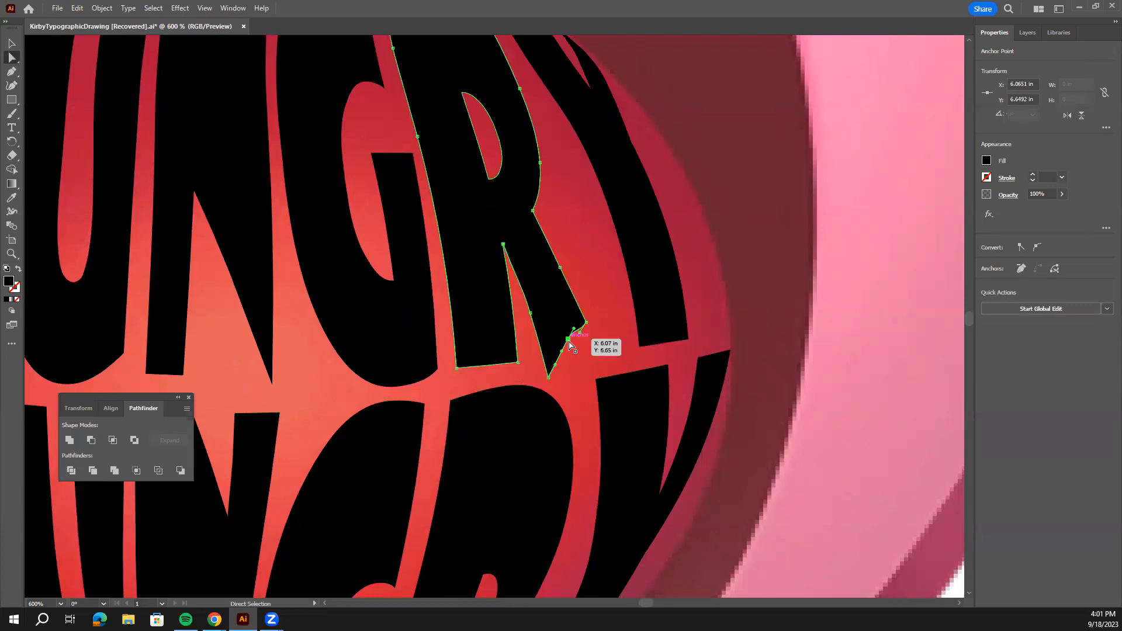
pyautogui.press('Down')
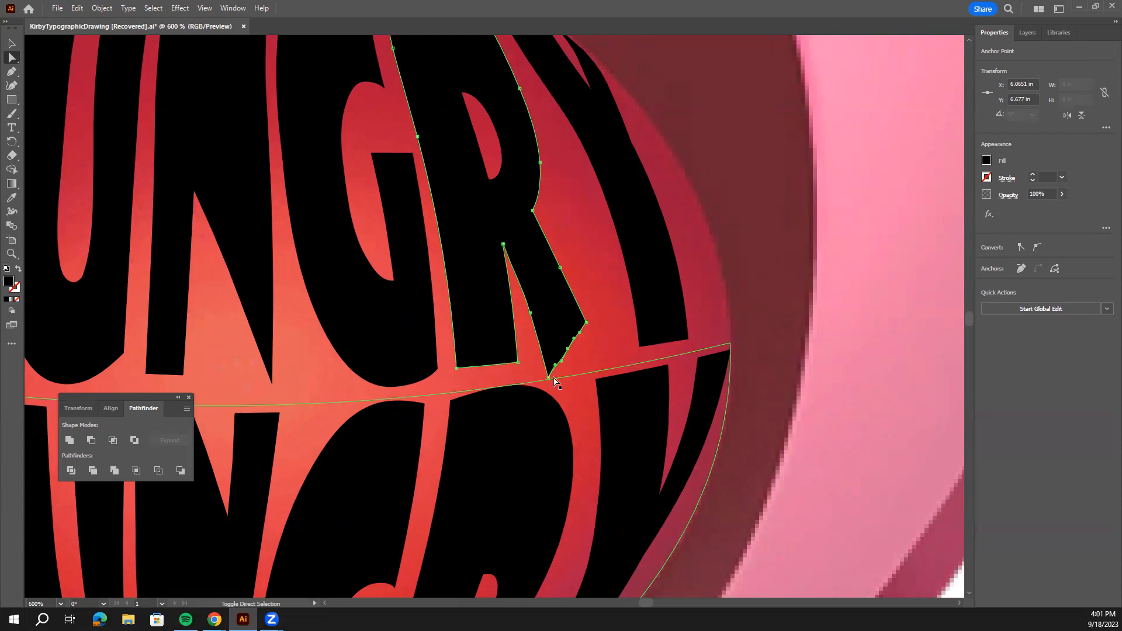
pyautogui.keyDown('shift'); pyautogui.click(551, 377); pyautogui.keyUp('shift')
pyautogui.press('Up')
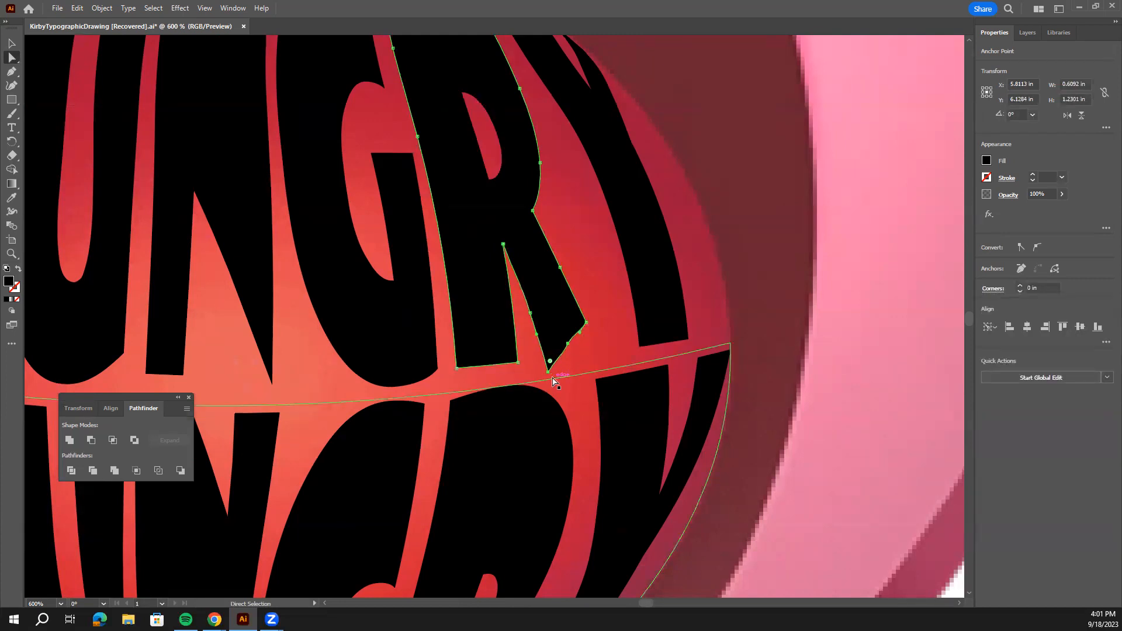
pyautogui.press('Up')
pyautogui.scroll(4, 584, 337)
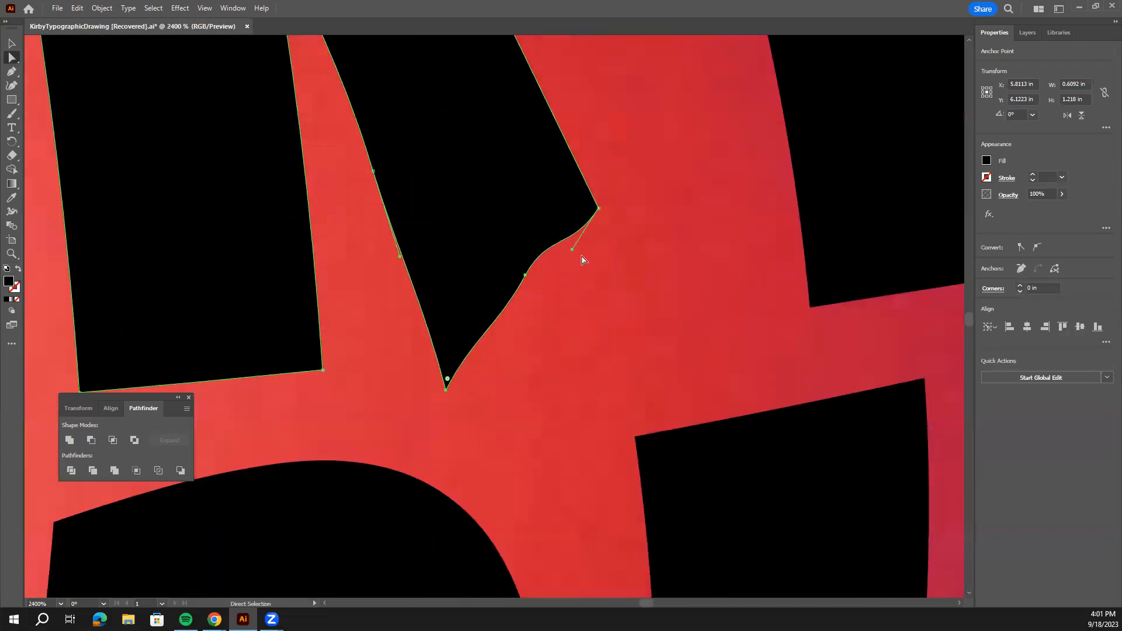
# Smooth the slanted end of the upper R's leg by adjusting its curve handles, and deselect the letter
pyautogui.moveTo(572, 249); pyautogui.dragTo(578, 243)
pyautogui.click(526, 276)
pyautogui.moveTo(556, 234)
pyautogui.mouseDown()
pyautogui.moveTo(575, 242)
pyautogui.moveTo(564, 238)
pyautogui.mouseUp()
pyautogui.scroll(2, 560, 261)
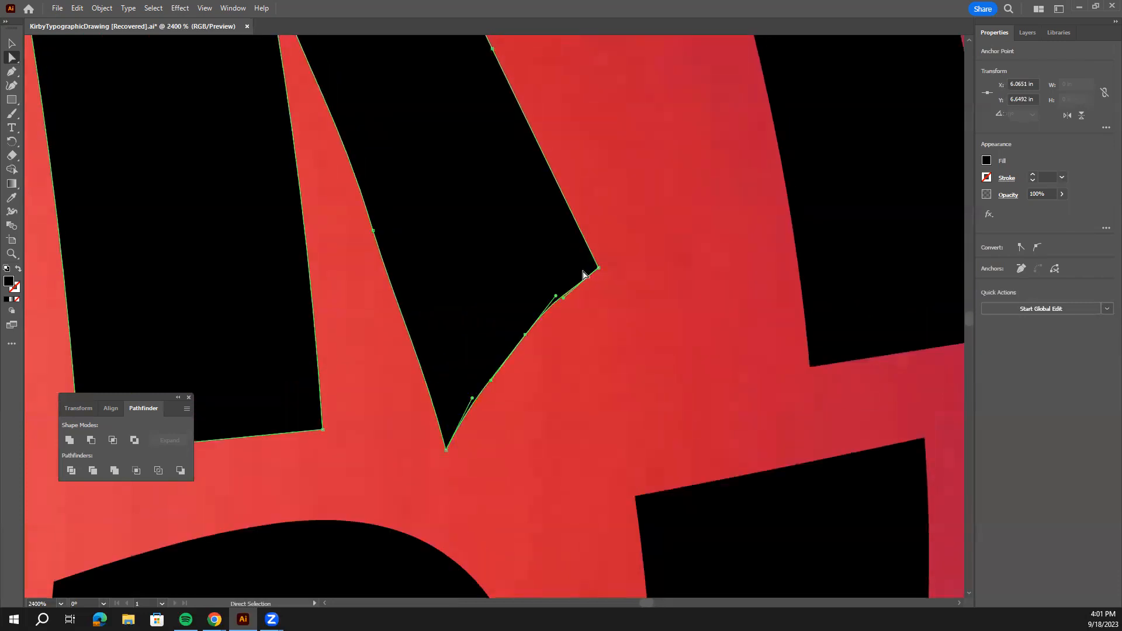
pyautogui.click(11, 43)
pyautogui.click(668, 365)
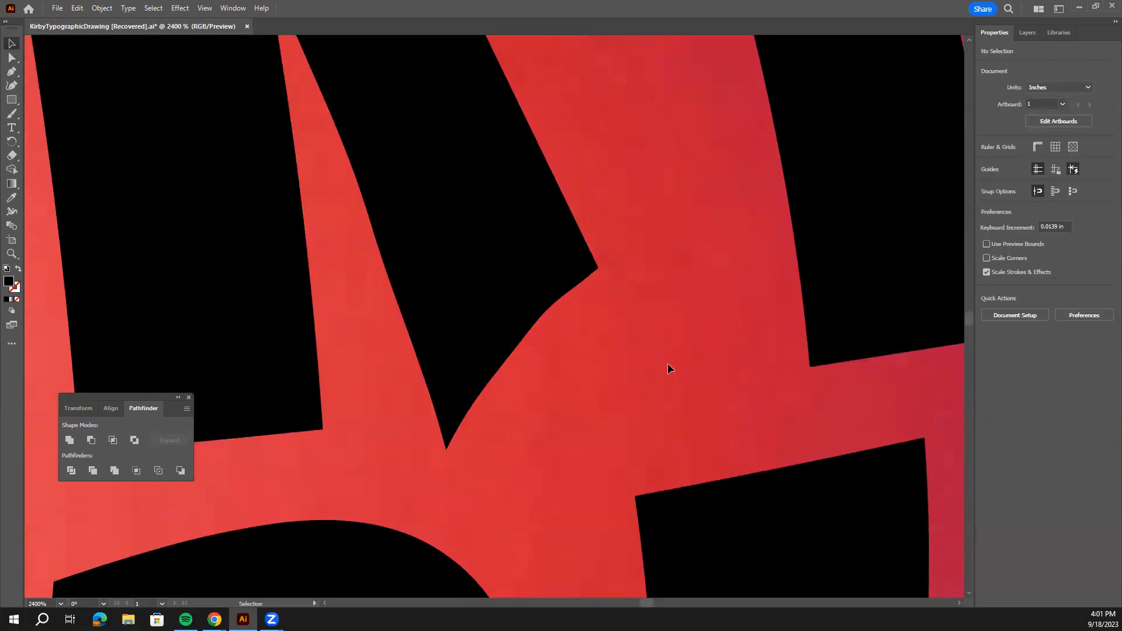
# Select the outer-edge anchors of the upper Y and nudge them two increments right toward the tongue's edge
pyautogui.hotkey('ctrl', '-')
pyautogui.hotkey('ctrl', '-')
pyautogui.hotkey('ctrl', '-')
pyautogui.hotkey('ctrl', '-')
pyautogui.hotkey('ctrl', '-')
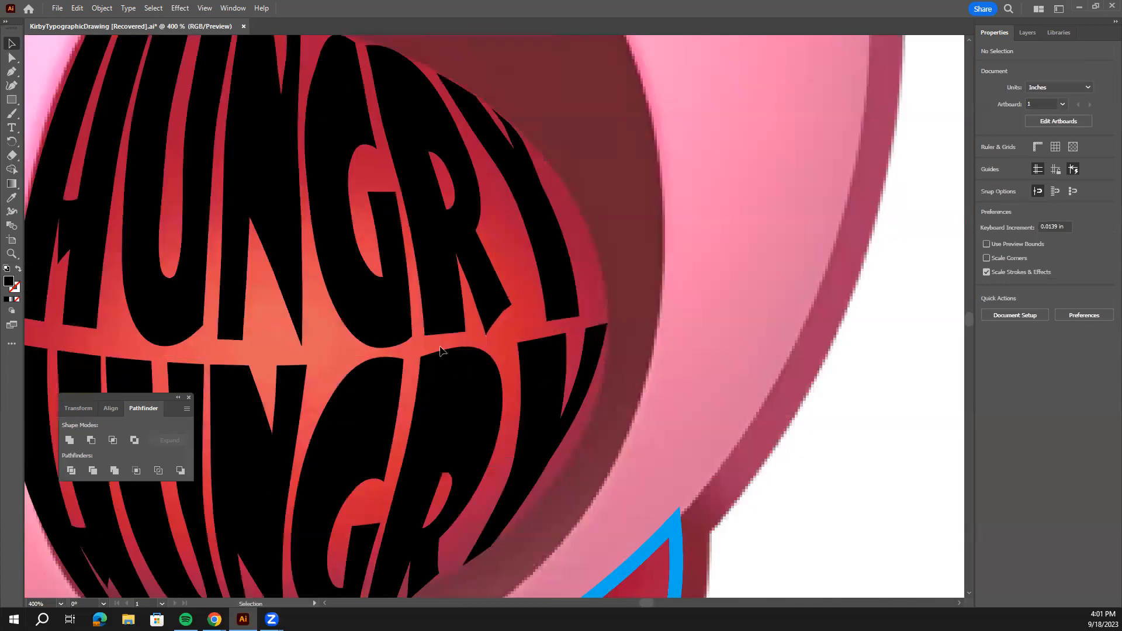
pyautogui.hotkey('ctrl', '-')
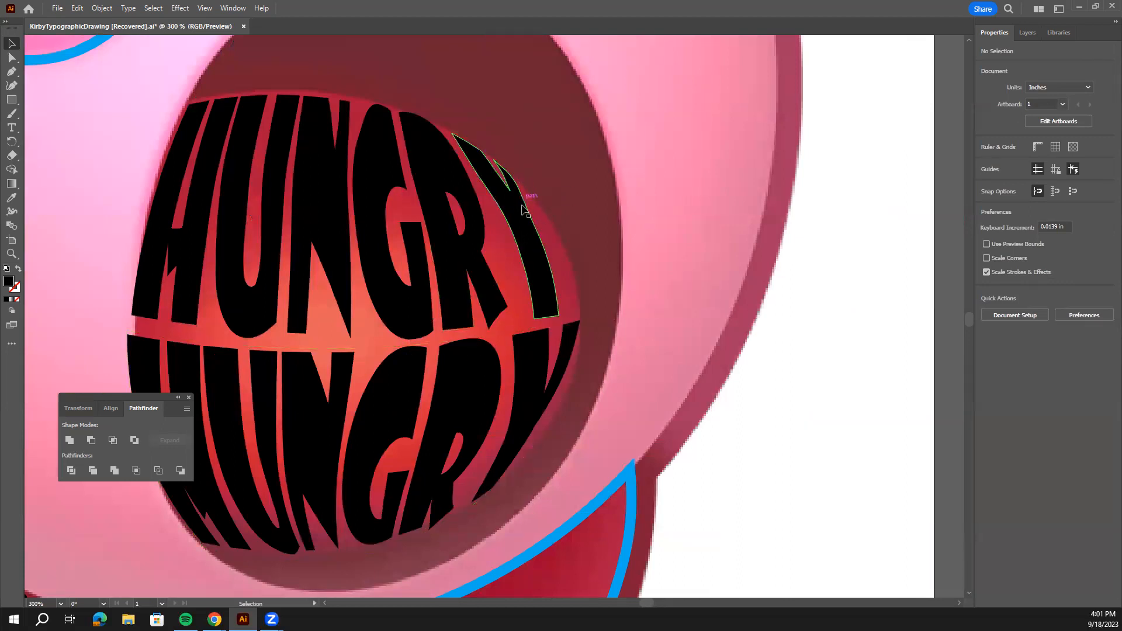
pyautogui.click(566, 275)
pyautogui.press('a')
pyautogui.hotkey('ctrl', '+')
pyautogui.hotkey('ctrl', '+')
pyautogui.hotkey('ctrl', '+')
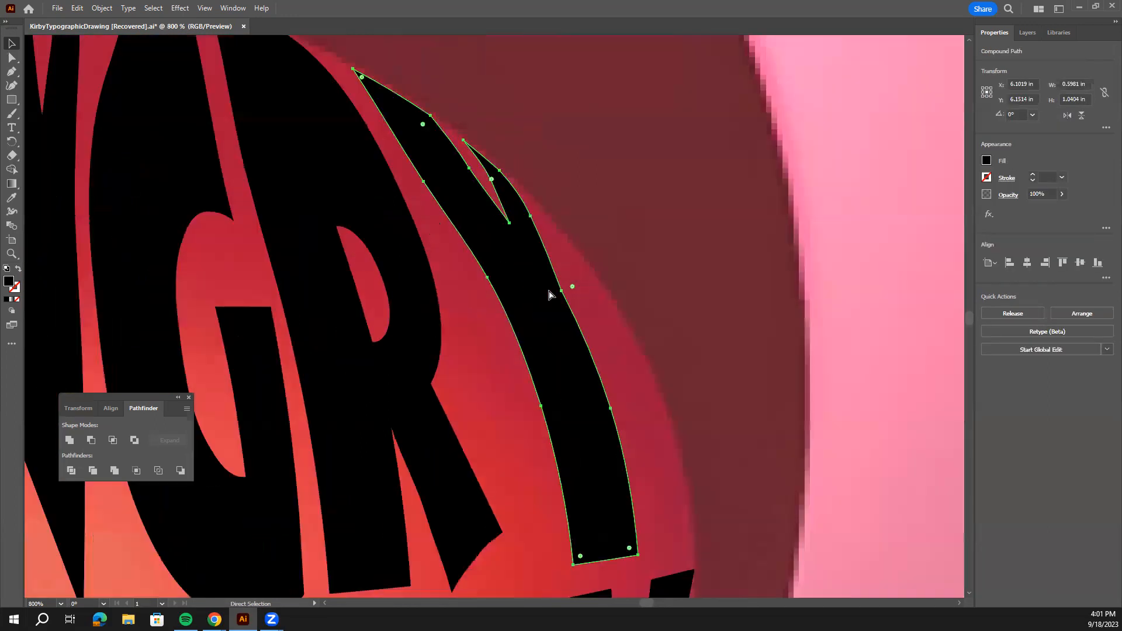
pyautogui.press('a')
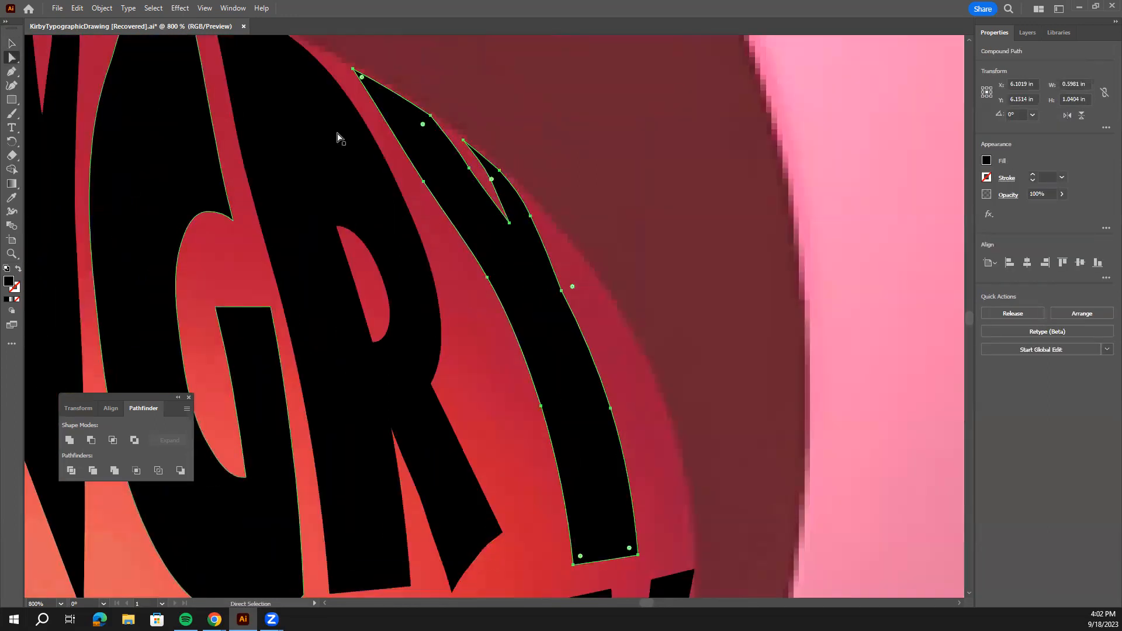
pyautogui.click(500, 170)
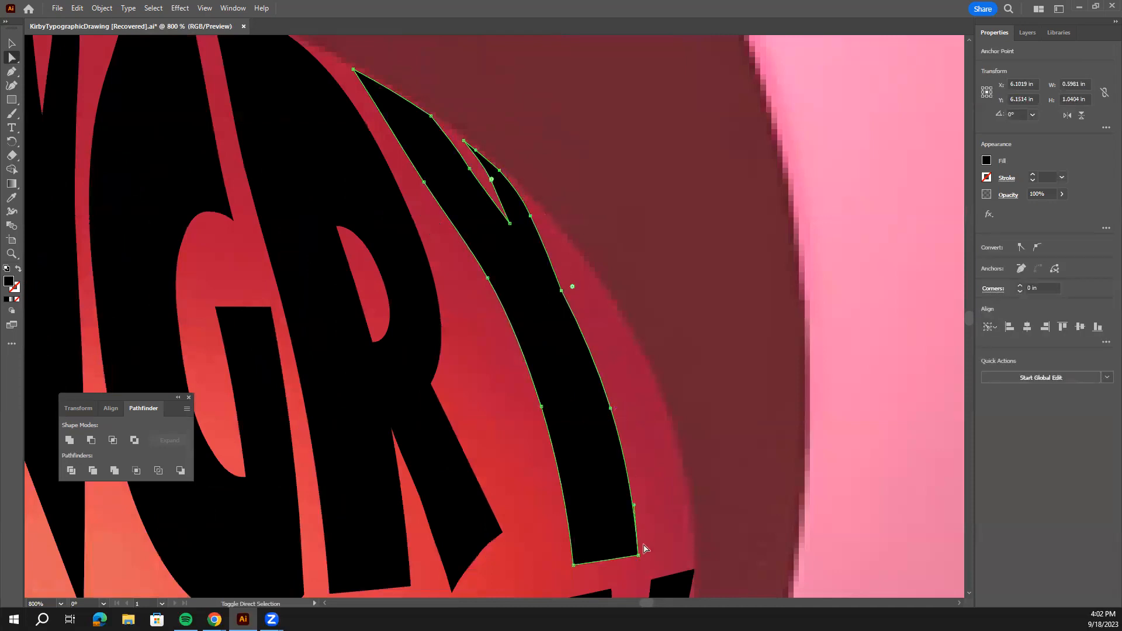
pyautogui.press('Right')
pyautogui.press('Right')
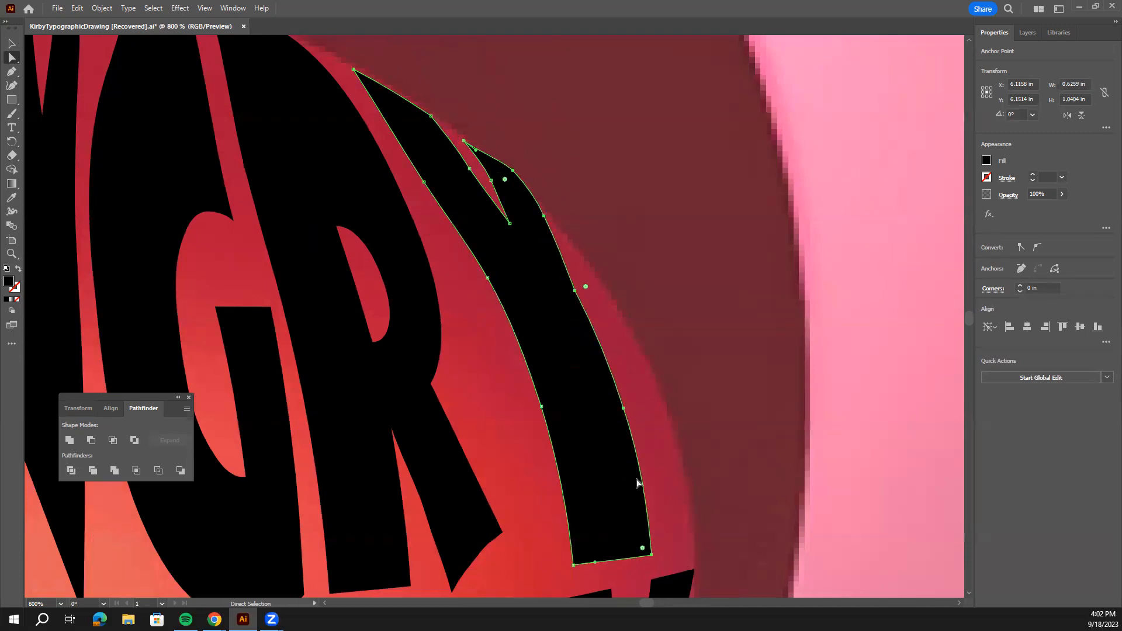
# Select the lower anchors along the upper Y's outer edge and nudge them three more increments to the right
pyautogui.click(653, 557)
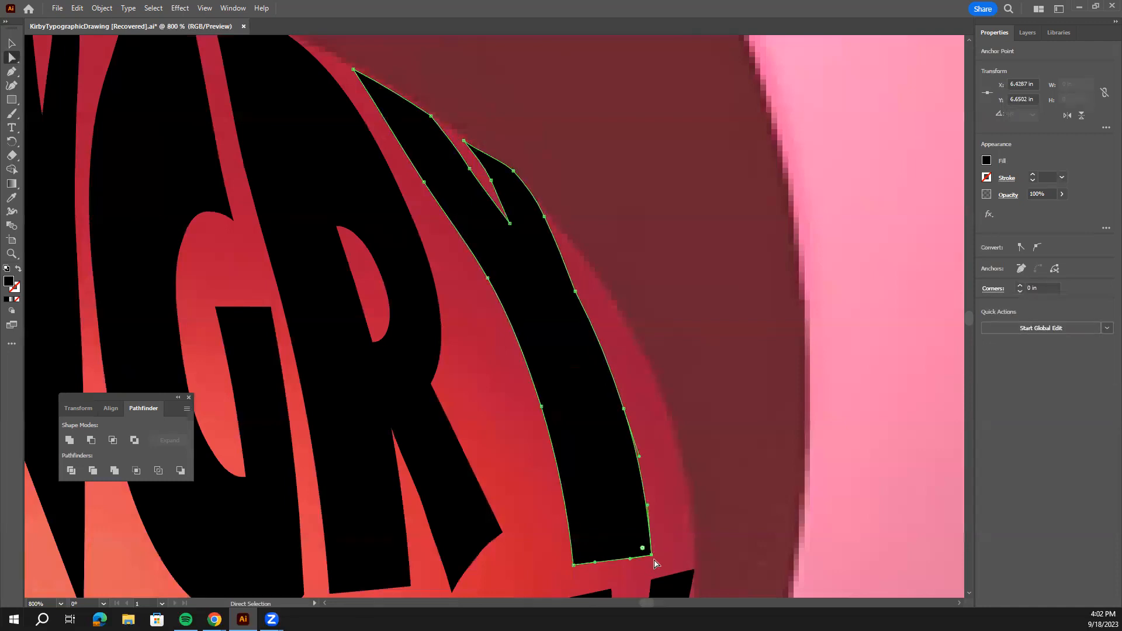
pyautogui.keyDown('shift'); pyautogui.click(624, 408); pyautogui.keyUp('shift')
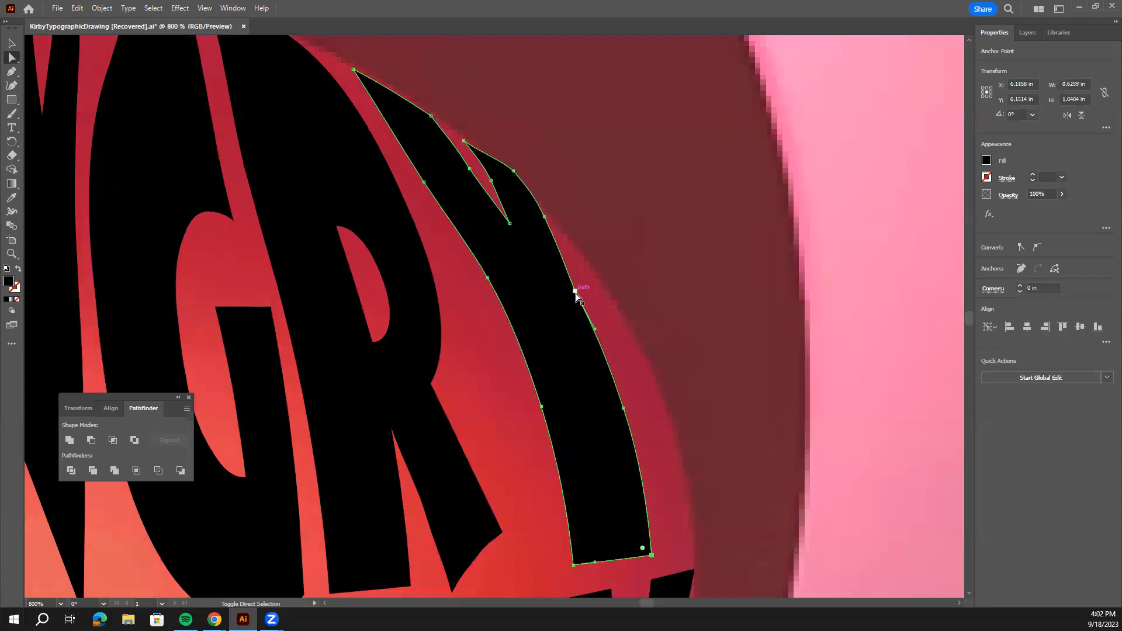
pyautogui.press('Right')
pyautogui.press('Right')
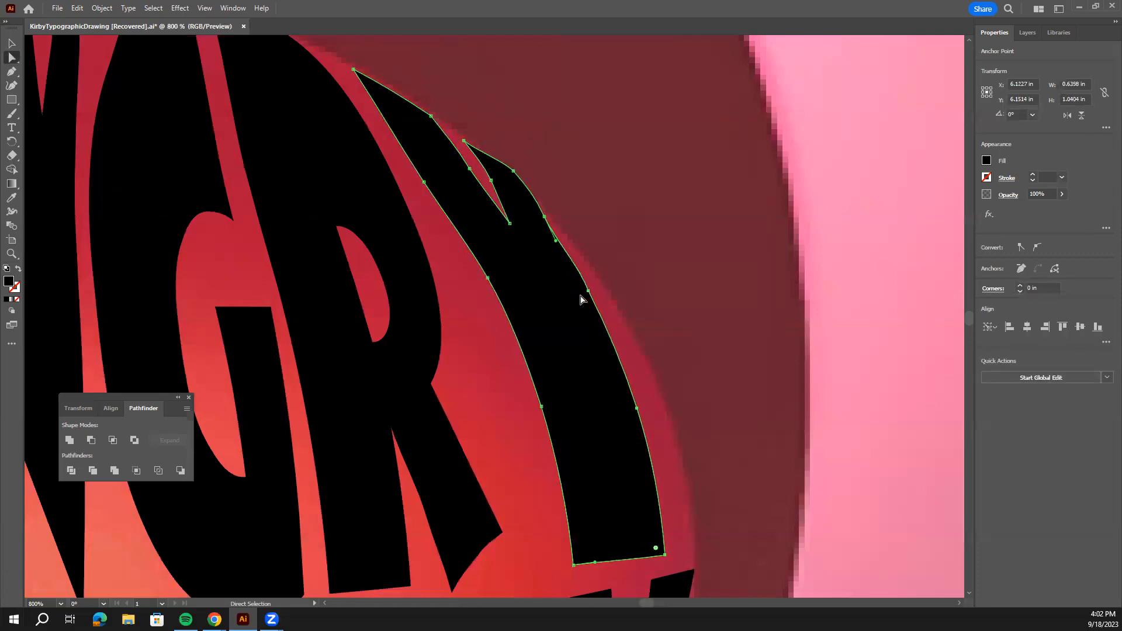
pyautogui.press('Right')
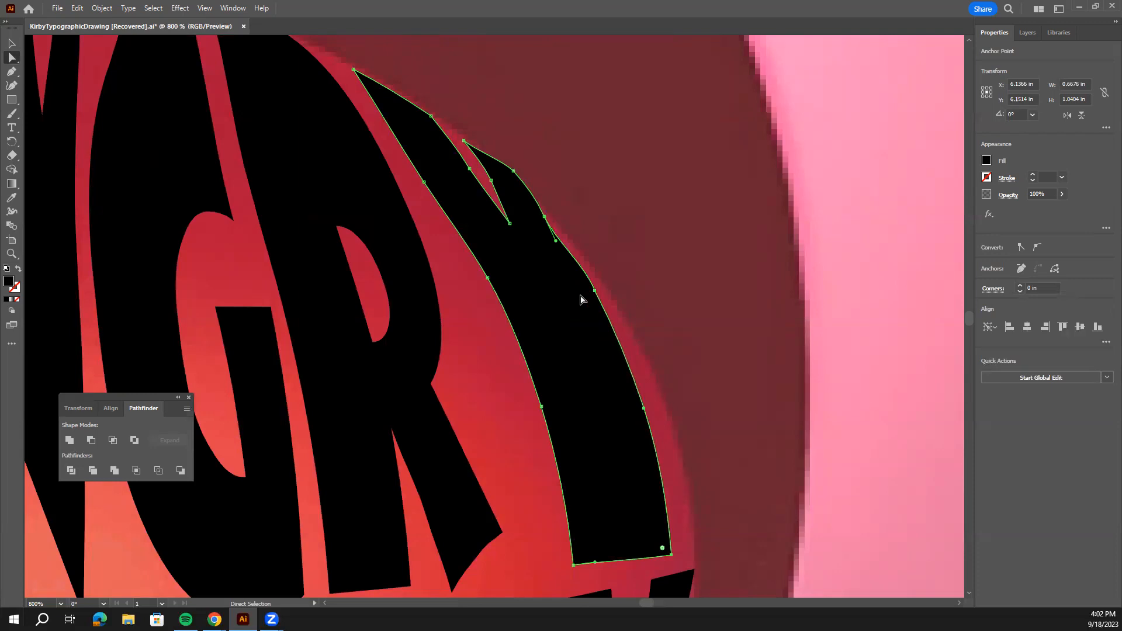
# Adjust the curve handle on the upper Y's outer edge to smooth the bend, and deselect the letter
pyautogui.moveTo(556, 241); pyautogui.dragTo(559, 244)
pyautogui.hotkey('ctrl', '-')
pyautogui.hotkey('ctrl', '-')
pyautogui.hotkey('ctrl', '-')
pyautogui.hotkey('ctrl', '-')
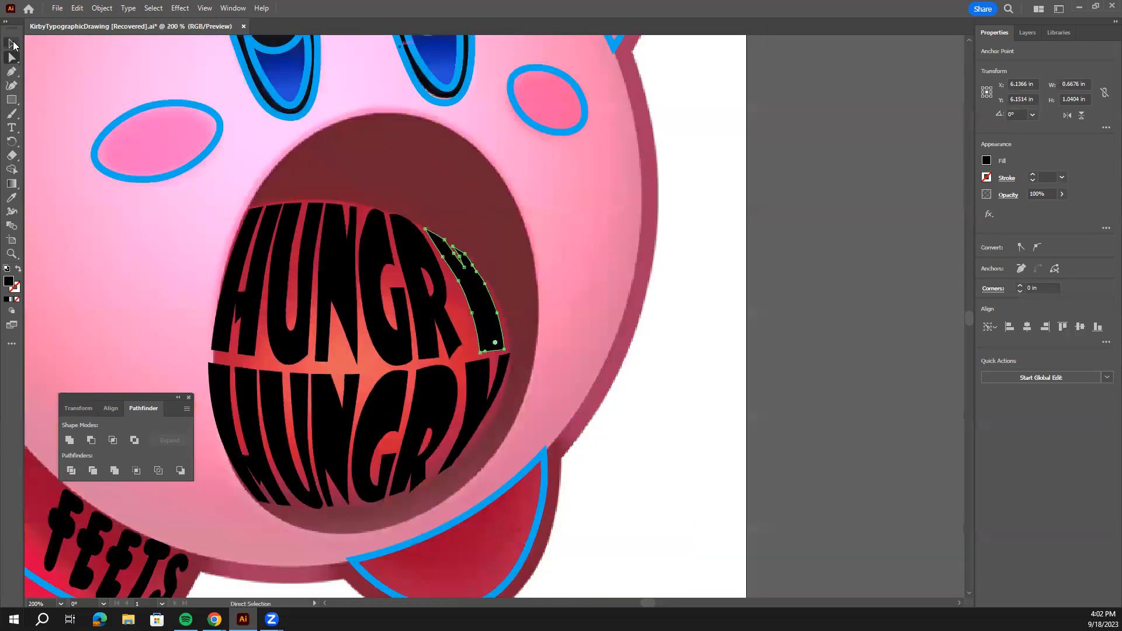
pyautogui.click(12, 44)
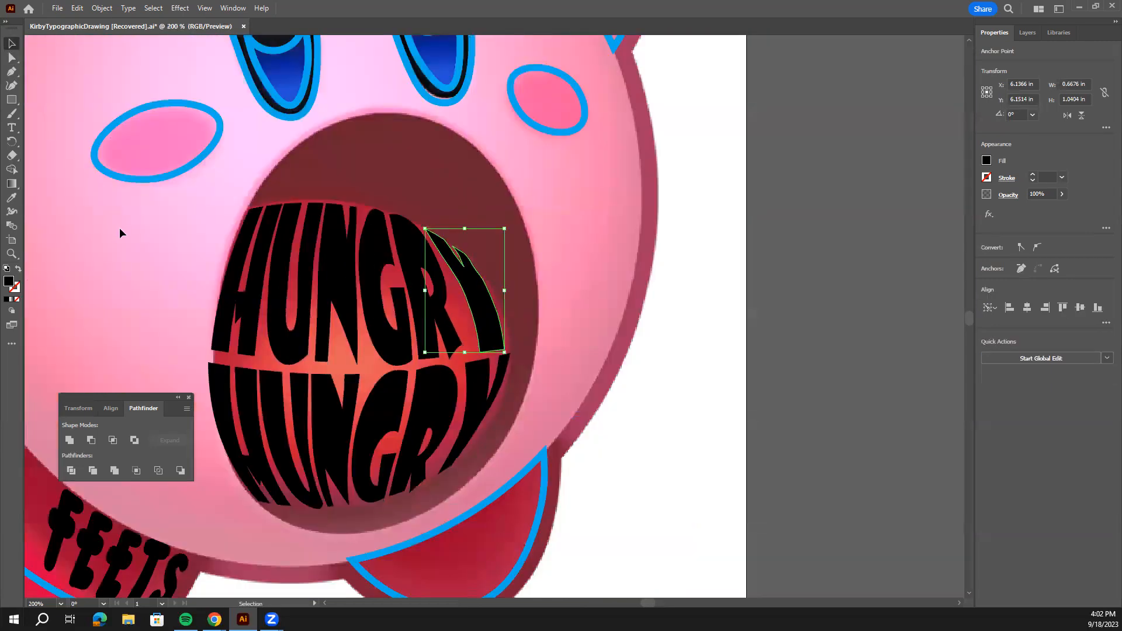
pyautogui.click(794, 483)
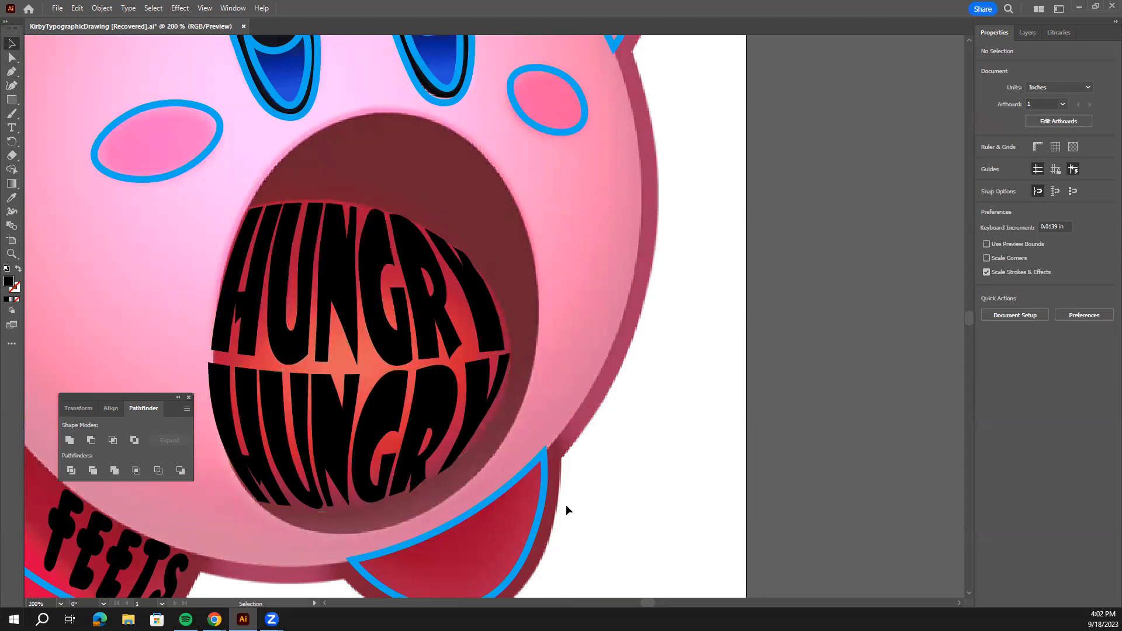
# Review the whole Kirby drawing and the available Envelope Distort commands without applying any
pyautogui.hotkey('ctrl', '-')
pyautogui.hotkey('ctrl', '-')
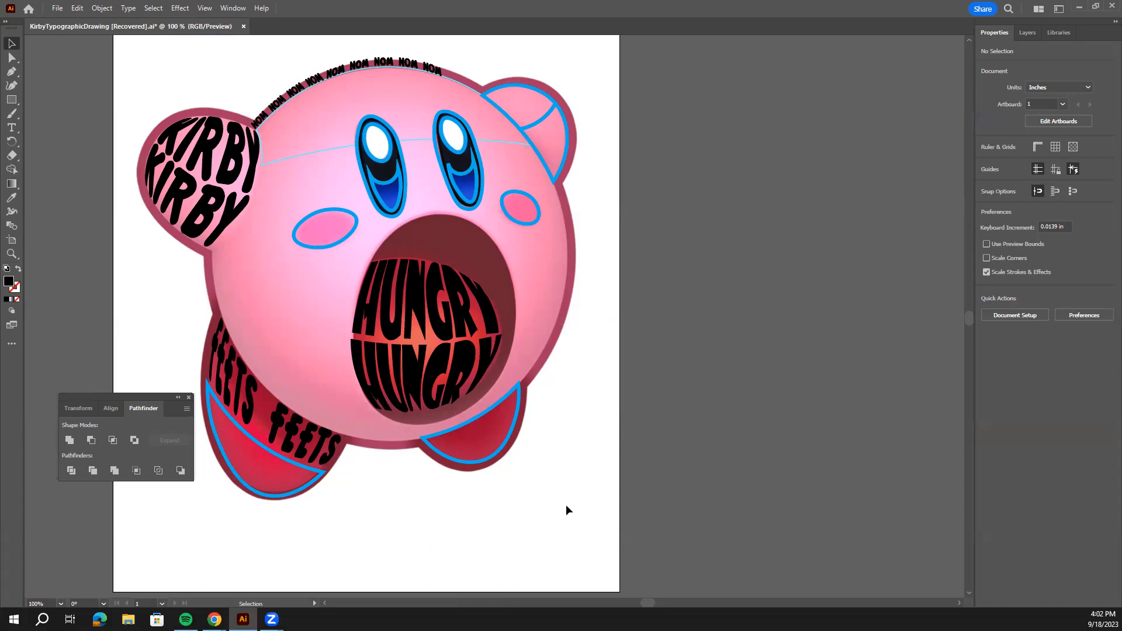
pyautogui.click(102, 9)
pyautogui.moveTo(173, 385)
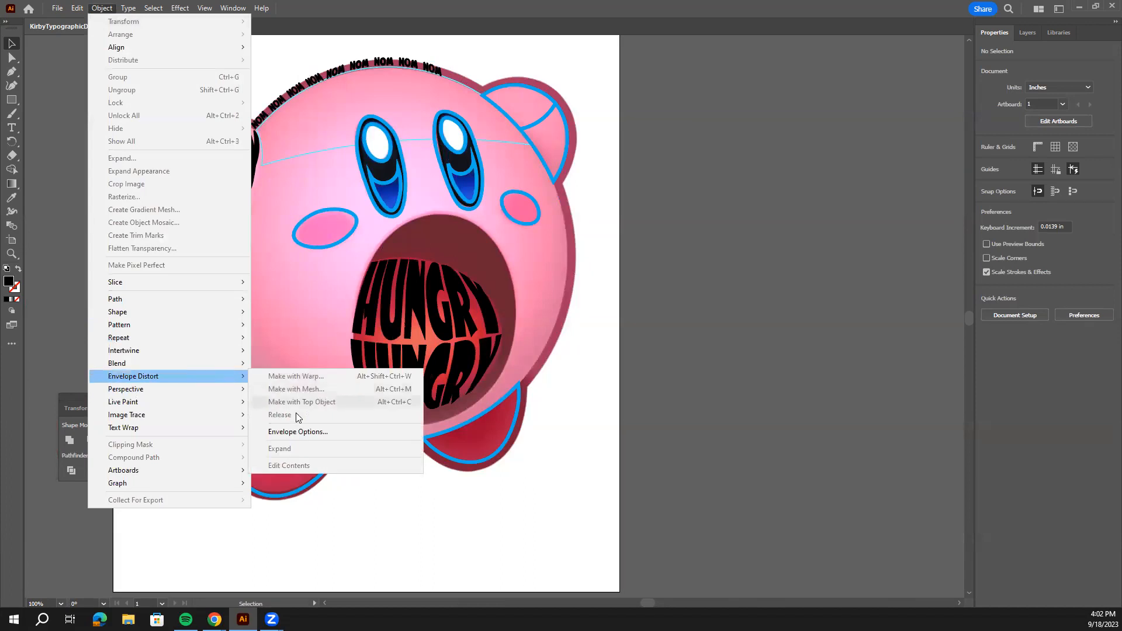
pyautogui.click(718, 250)
pyautogui.scroll(2, 409, 351)
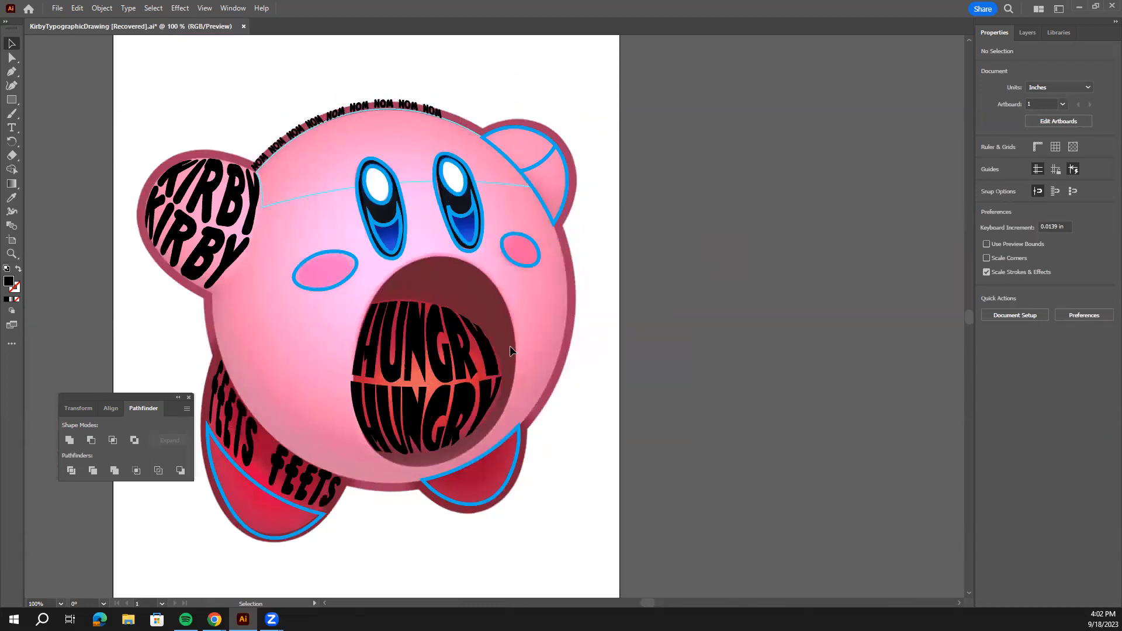
# Create a text frame about 3.28 by 0.40 in above Kirby's head containing the word NOM
pyautogui.hotkey('ctrl', '=')
pyautogui.hotkey('ctrl', '=')
pyautogui.press('space')
pyautogui.moveTo(392, 243); pyautogui.dragTo(548, 509)
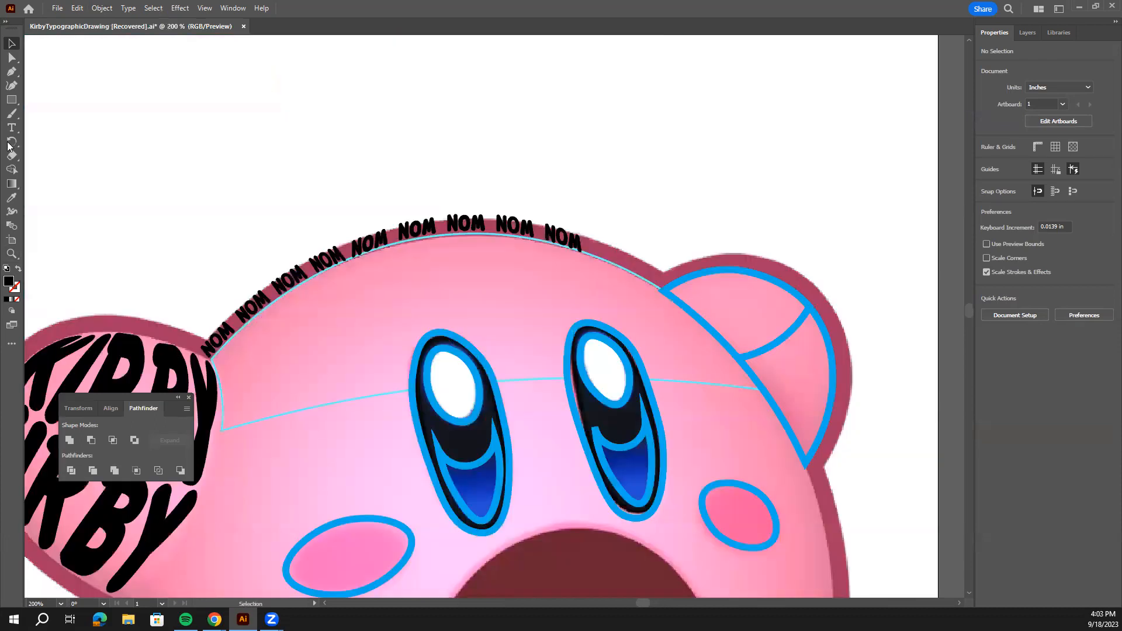
pyautogui.press('t')
pyautogui.moveTo(123, 131); pyautogui.dragTo(514, 179)
pyautogui.write('NOM')
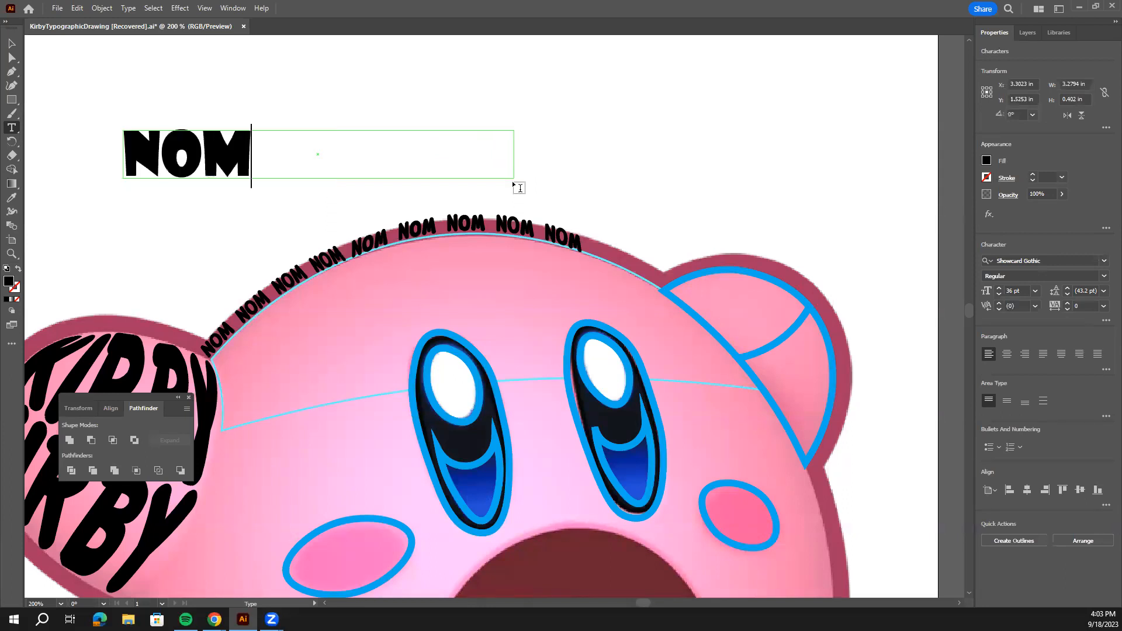
# Reduce the new NOM text above the head to a font size of 11 pt
pyautogui.moveTo(290, 161); pyautogui.dragTo(109, 158)
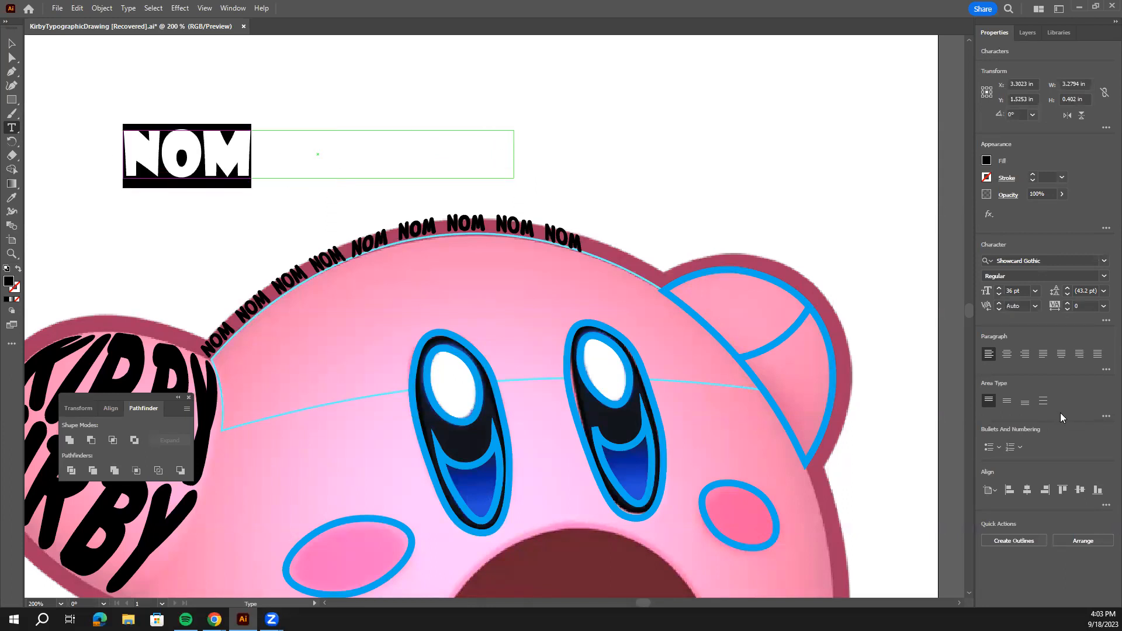
pyautogui.click(999, 298)
pyautogui.click(1000, 299)
pyautogui.click(999, 298)
pyautogui.click(999, 298)
pyautogui.click(999, 298)
pyautogui.click(999, 298)
pyautogui.click(999, 298)
pyautogui.click(999, 298)
# Extend the text to read NOM NOM NOM NOM, and finish editing with its frame selected
pyautogui.click(248, 143)
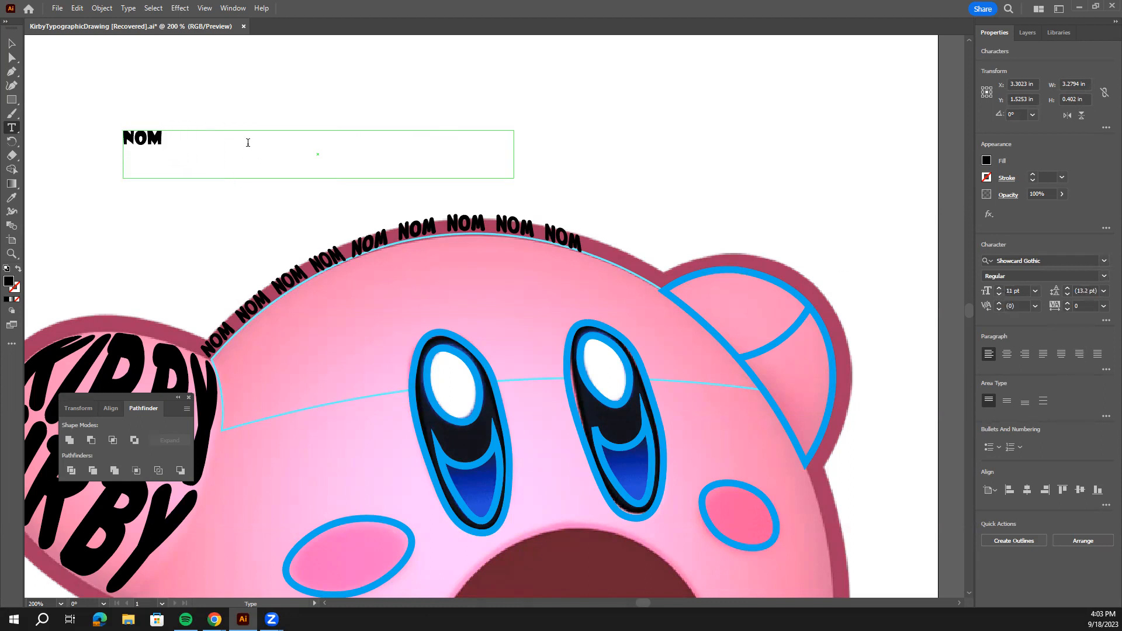
pyautogui.write('NOM N')
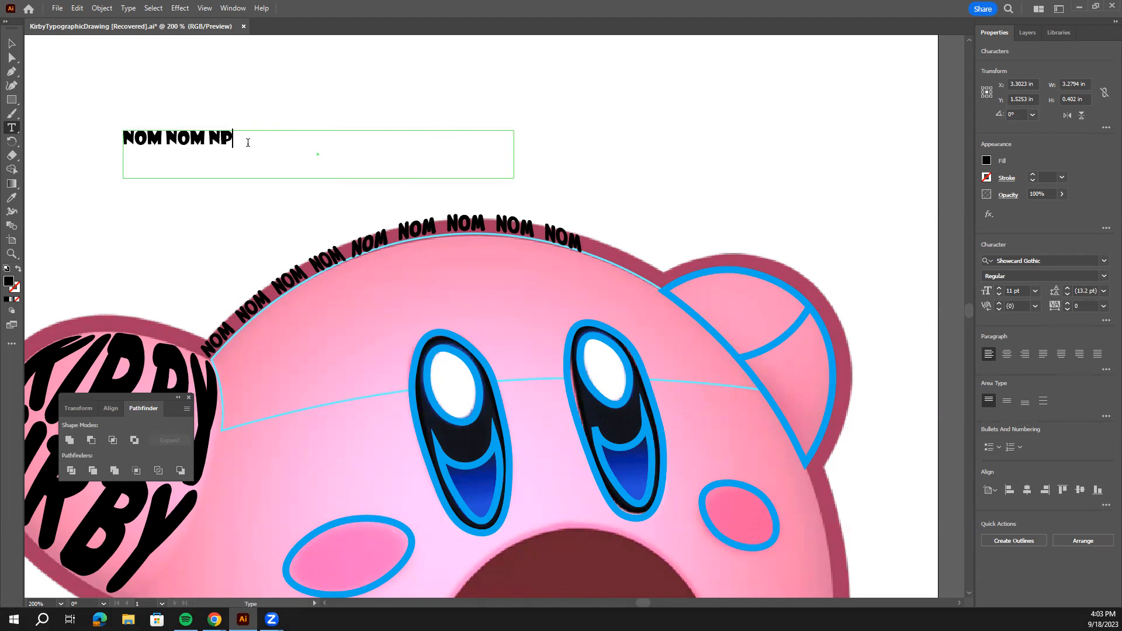
pyautogui.write('OM NOM')
pyautogui.click(133, 8)
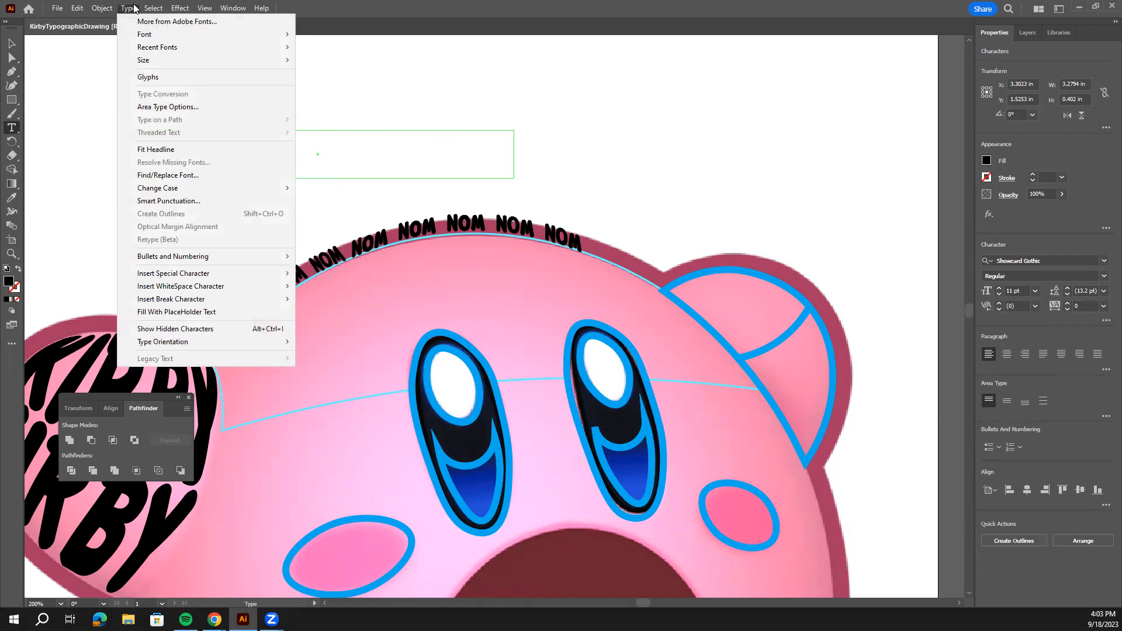
pyautogui.click(12, 45)
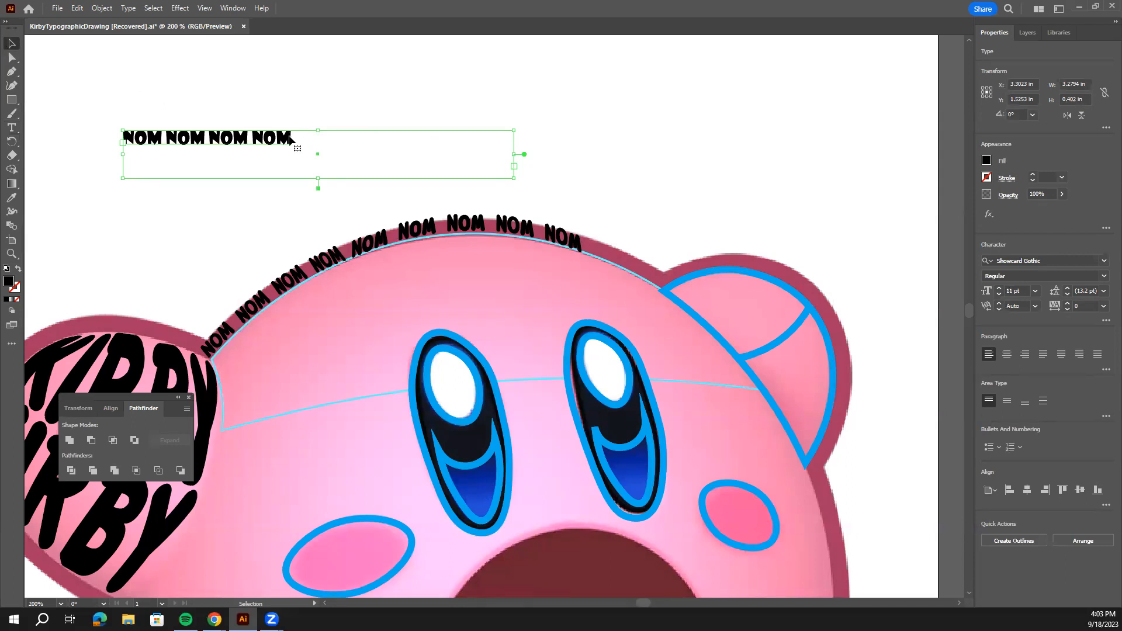
# Start an Arch warp effect on the selected NOM NOM NOM NOM text
pyautogui.click(181, 9)
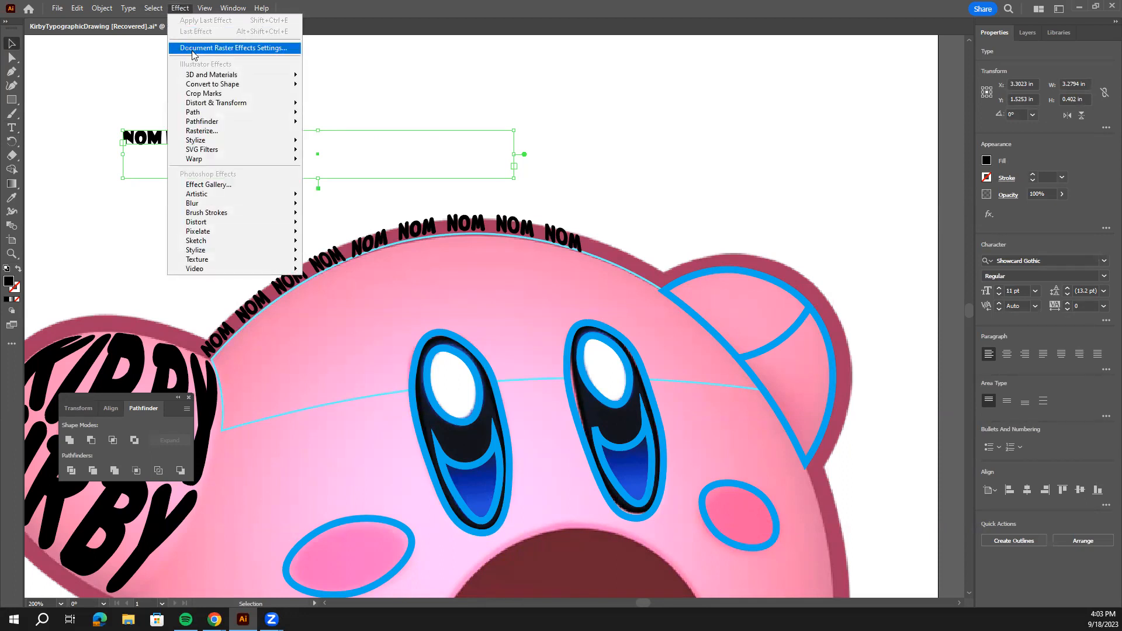
pyautogui.moveTo(230, 158)
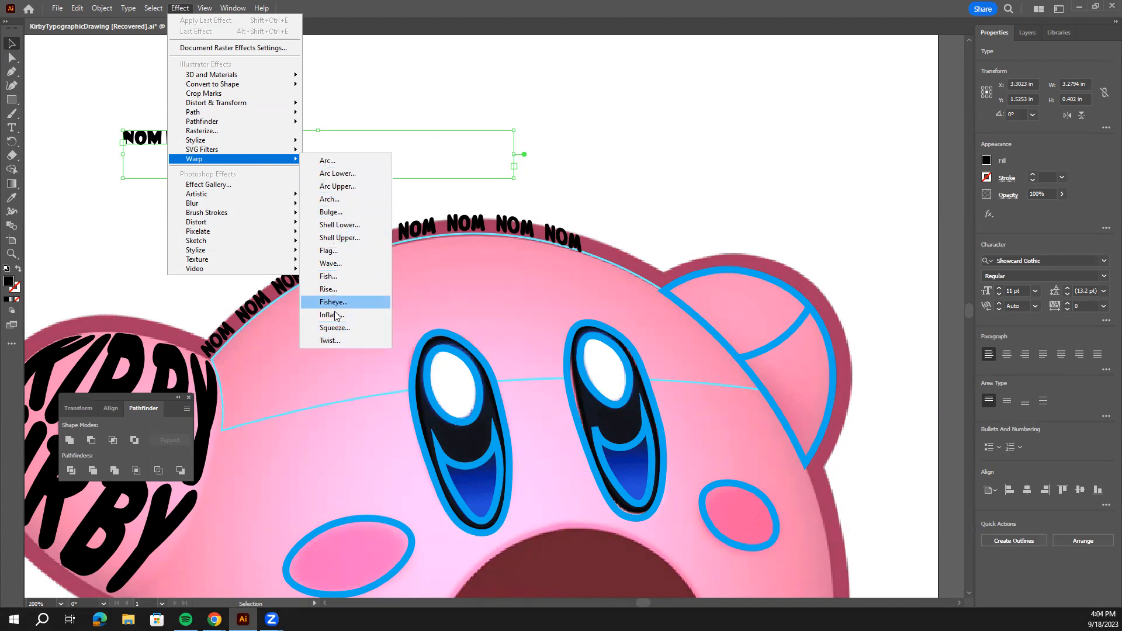
pyautogui.click(334, 203)
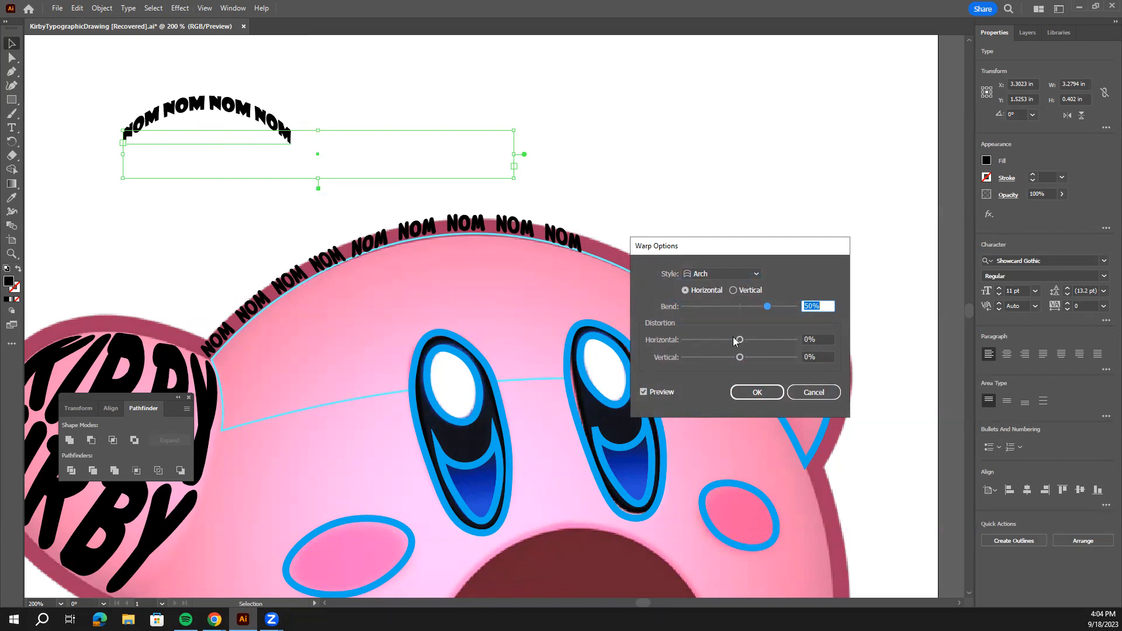
# Try the Bulge, Flag and FishEye warp styles on the NOM text, and return to the Arch style
pyautogui.click(747, 275)
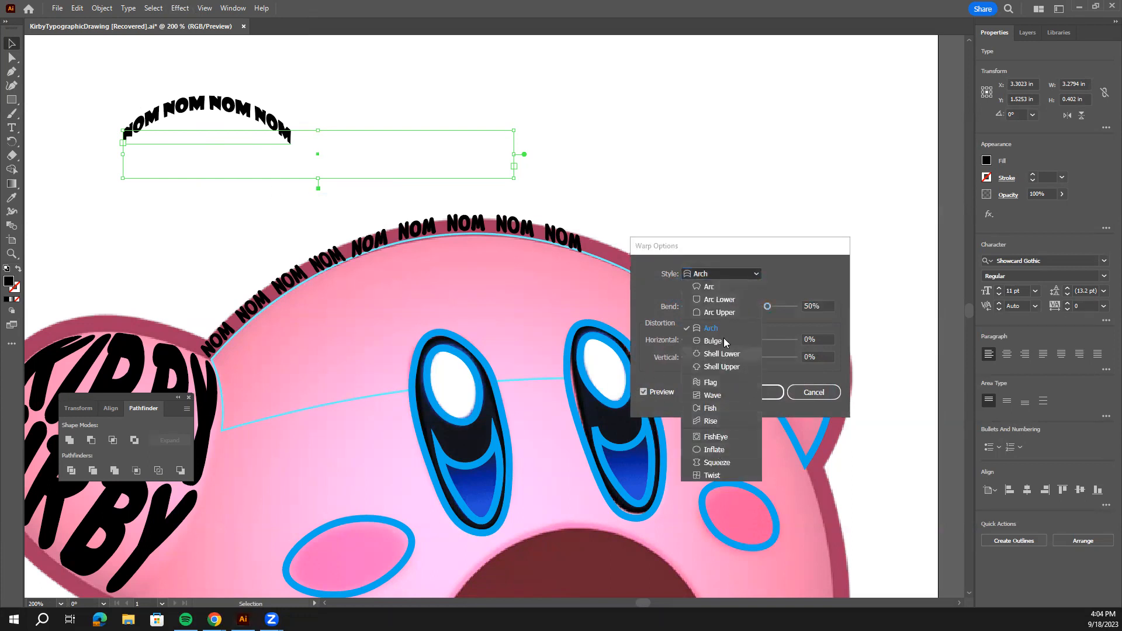
pyautogui.click(726, 343)
pyautogui.click(759, 275)
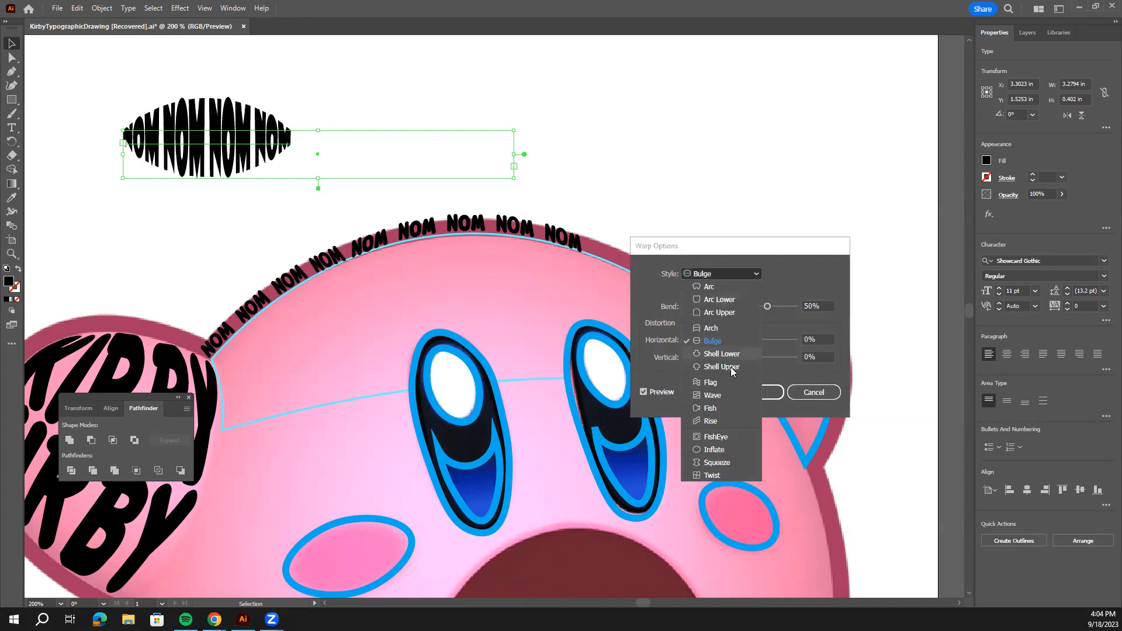
pyautogui.click(723, 384)
pyautogui.click(758, 275)
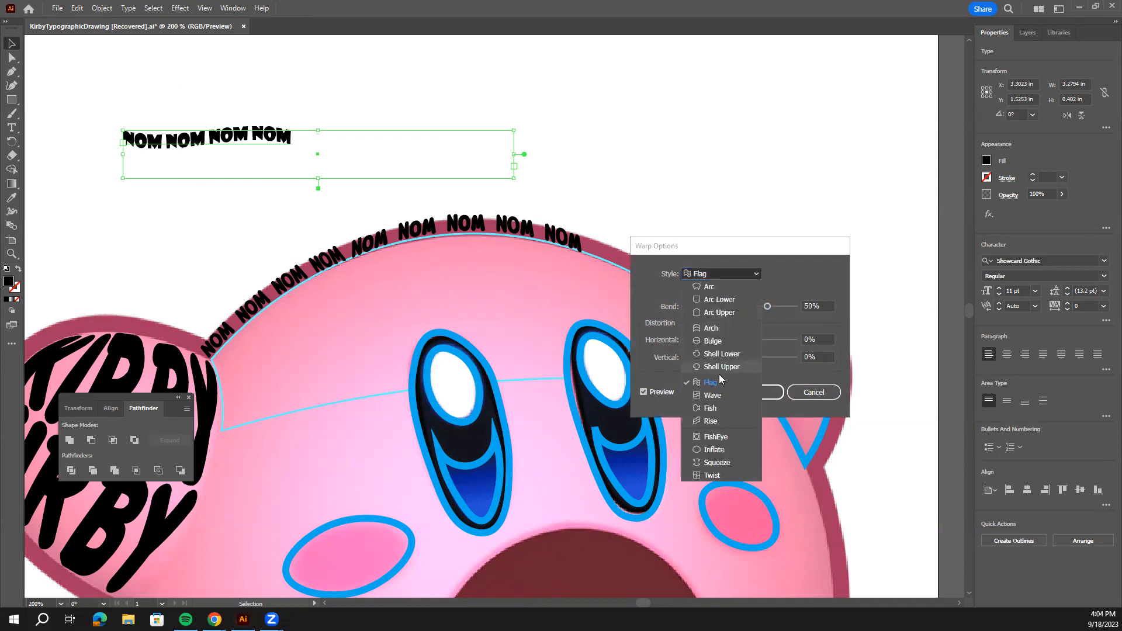
pyautogui.click(724, 436)
pyautogui.click(759, 276)
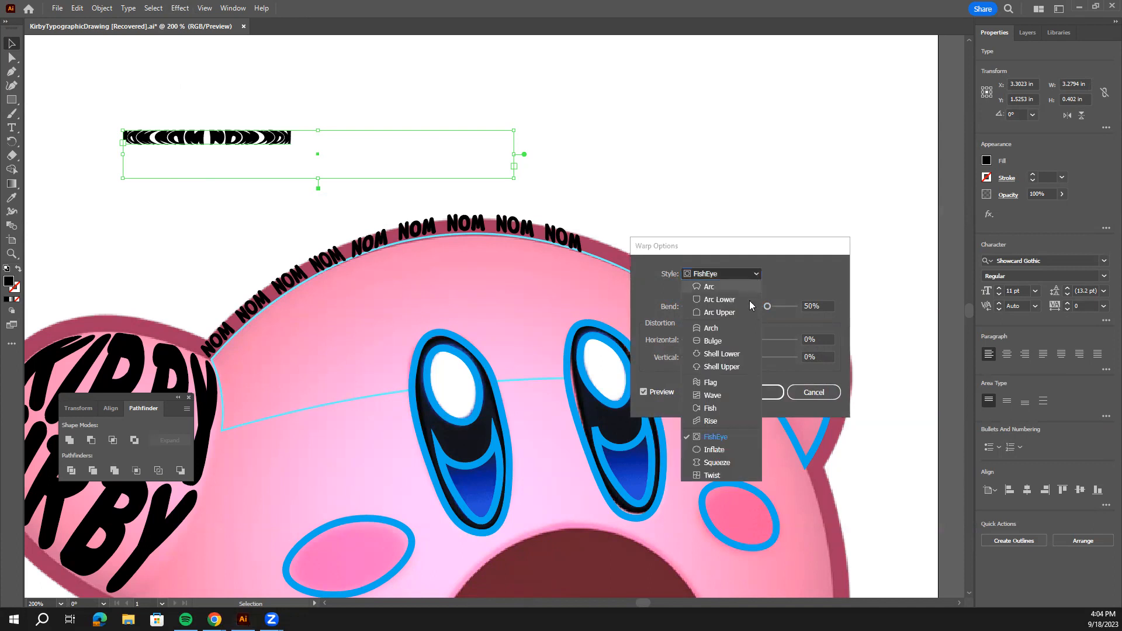
pyautogui.click(725, 326)
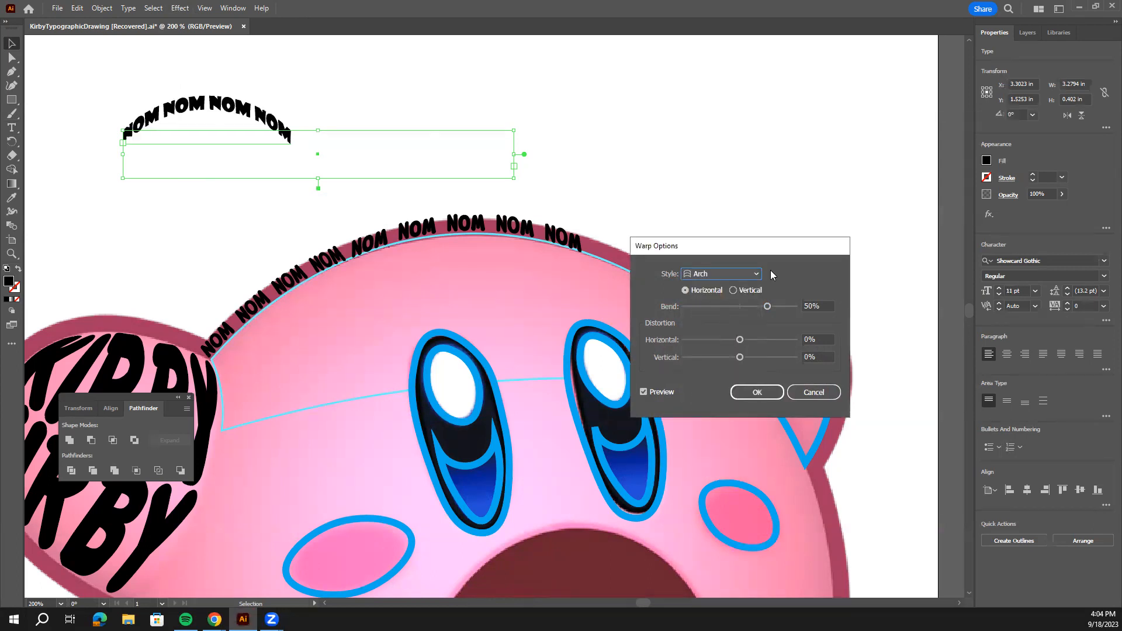
# Set the Arch warp's bend to 28% and apply it to the NOM text
pyautogui.moveTo(768, 306); pyautogui.dragTo(760, 307)
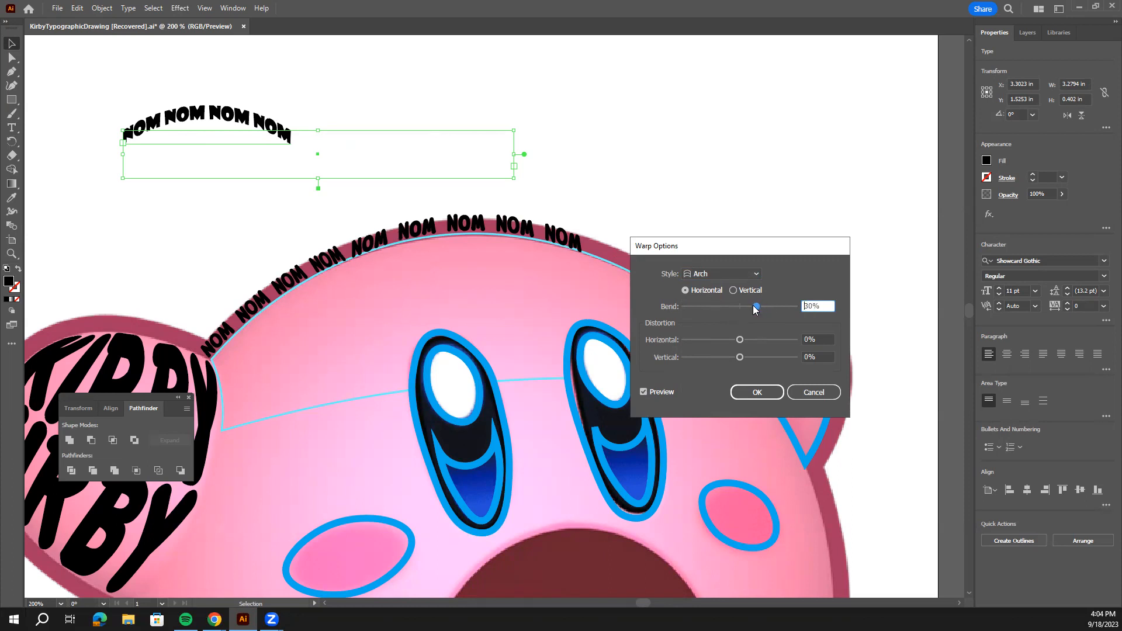
pyautogui.moveTo(754, 309); pyautogui.dragTo(756, 310)
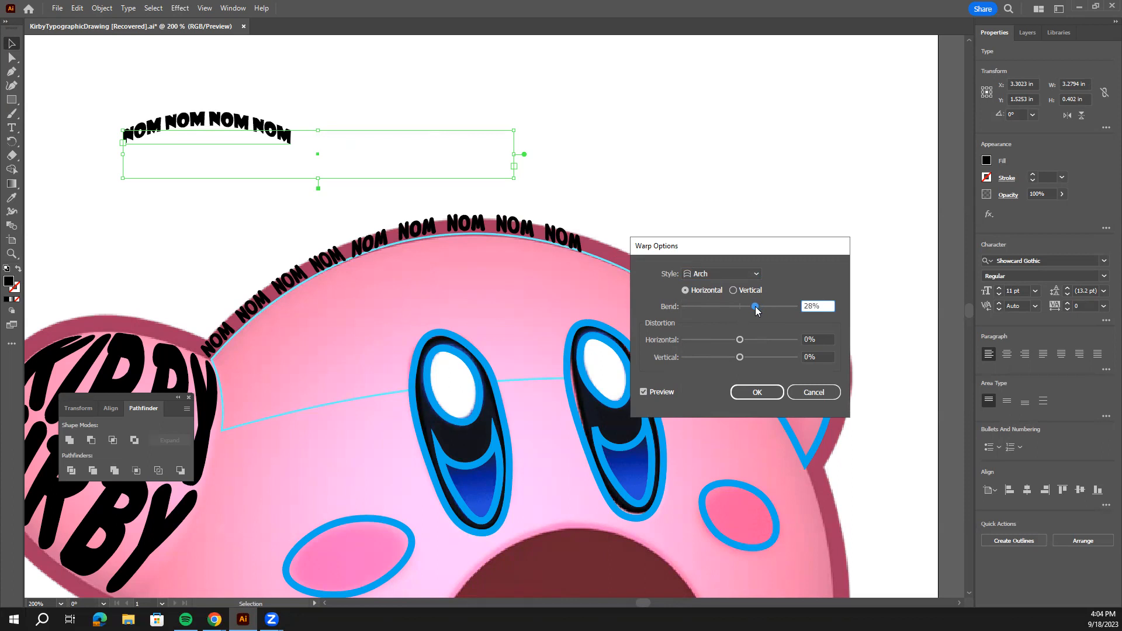
pyautogui.click(753, 389)
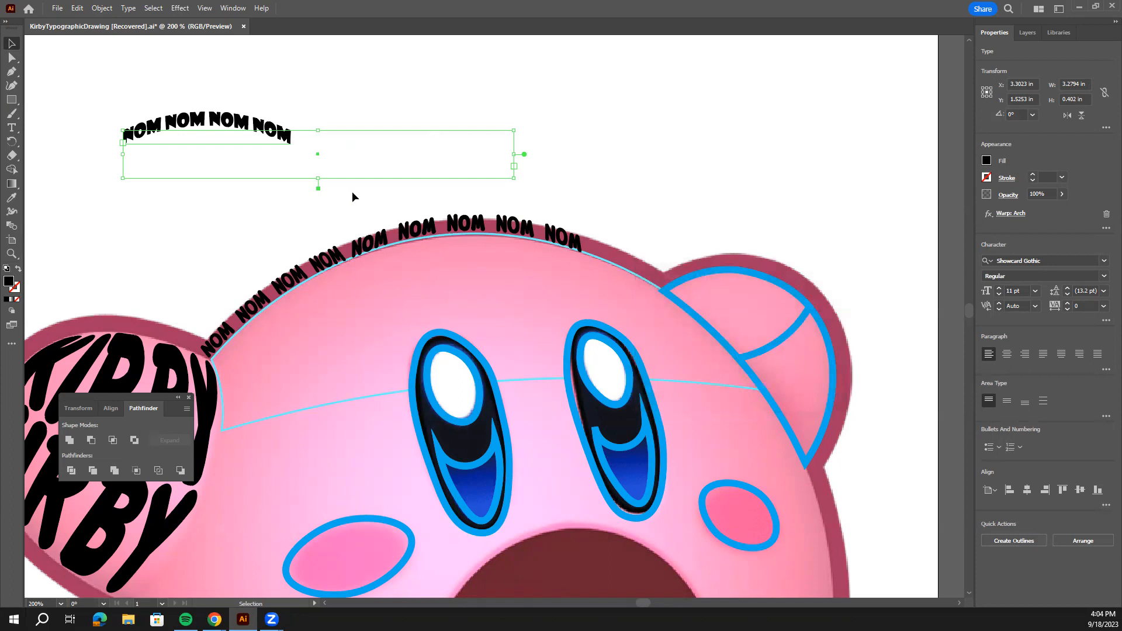
# Try resizing the arched text's frame, undo that, and expand the text's appearance into editable shapes
pyautogui.moveTo(520, 182); pyautogui.dragTo(458, 160)
pyautogui.hotkey('ctrl', 'z')
pyautogui.click(101, 9)
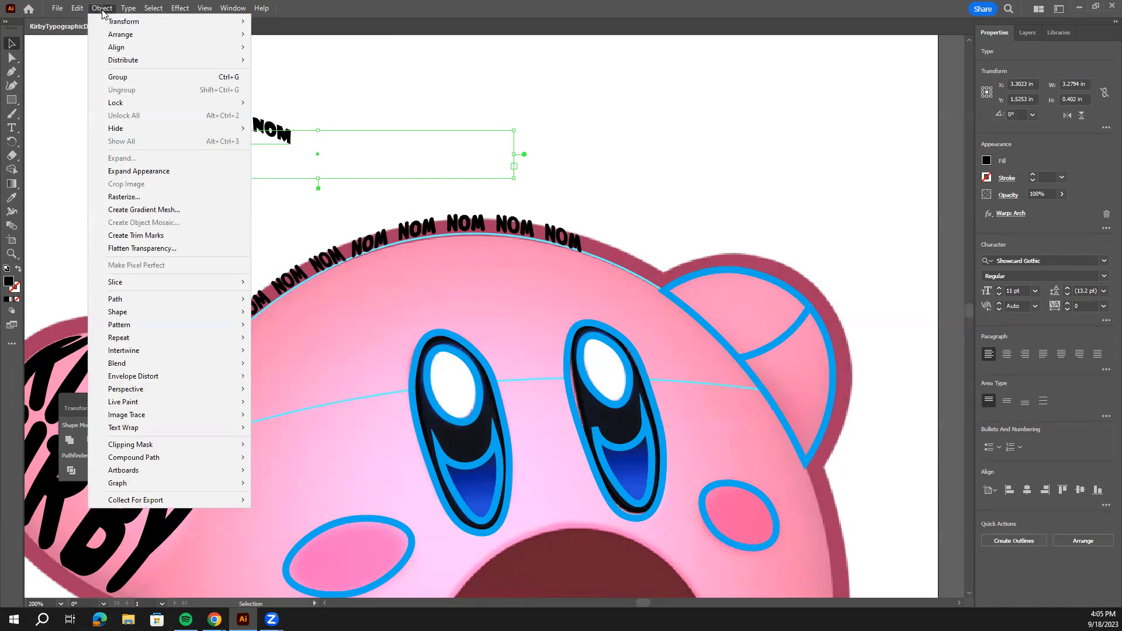
pyautogui.click(162, 171)
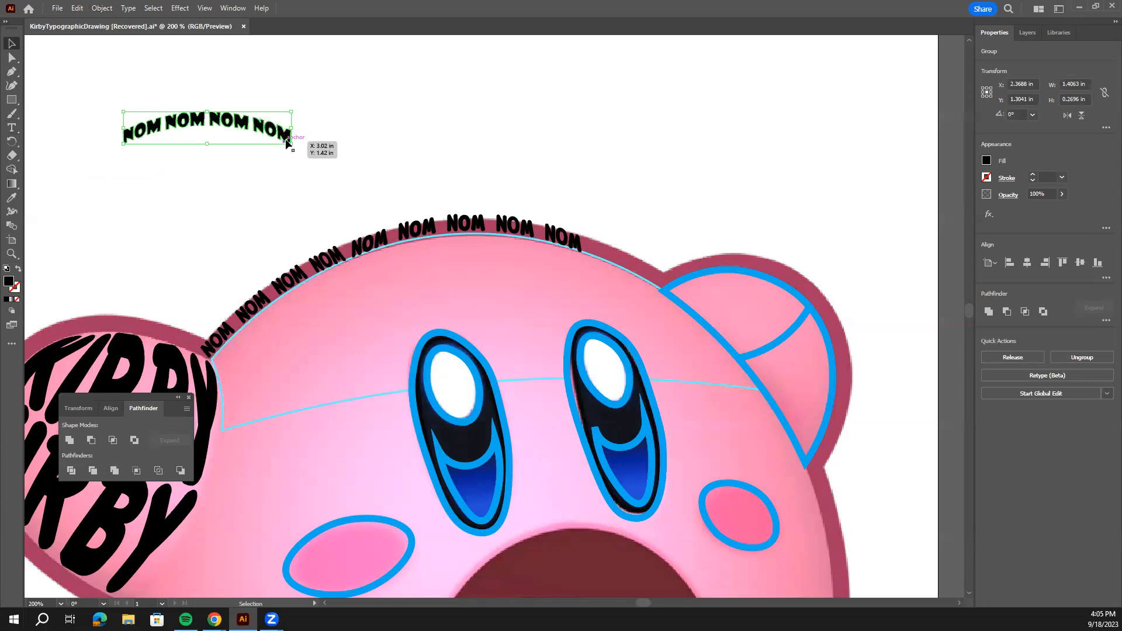
# Rotate the arched NOM group slightly clockwise to about 353.5° and move it onto the body outline below the raised hand
pyautogui.moveTo(294, 147); pyautogui.dragTo(324, 169)
pyautogui.scroll(-1, 339, 210)
pyautogui.moveTo(282, 125); pyautogui.dragTo(871, 447)
pyautogui.scroll(-4, 864, 385)
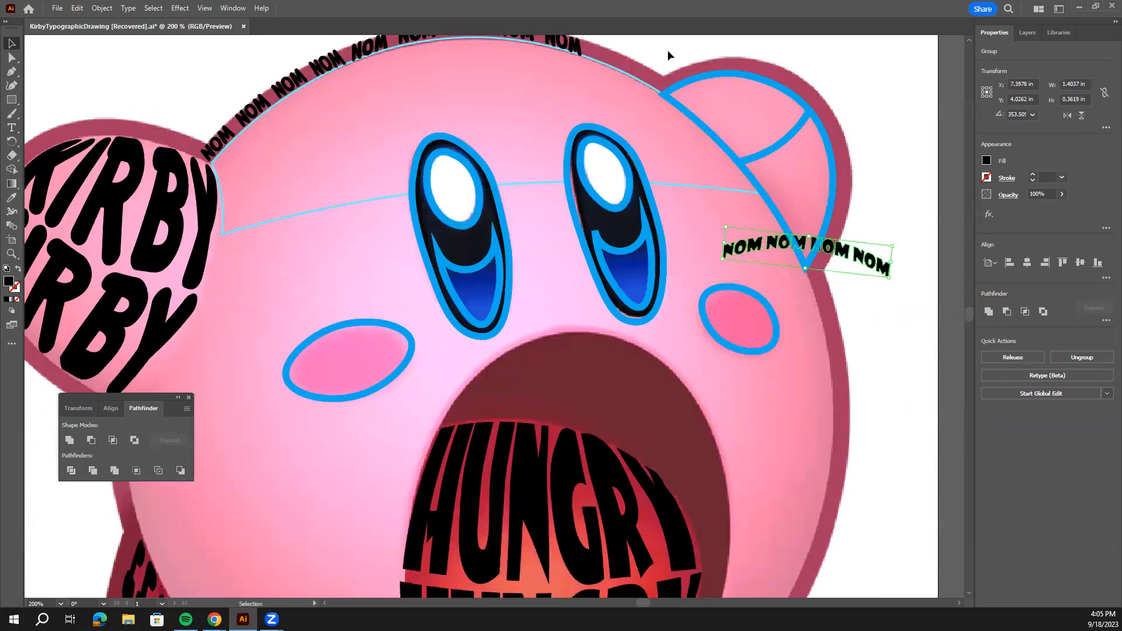
# Rotate the NOM group to about 282°, fit it along the body's outer edge below the raised hand, and deselect it
pyautogui.moveTo(896, 245); pyautogui.dragTo(884, 354)
pyautogui.moveTo(850, 287); pyautogui.dragTo(889, 375)
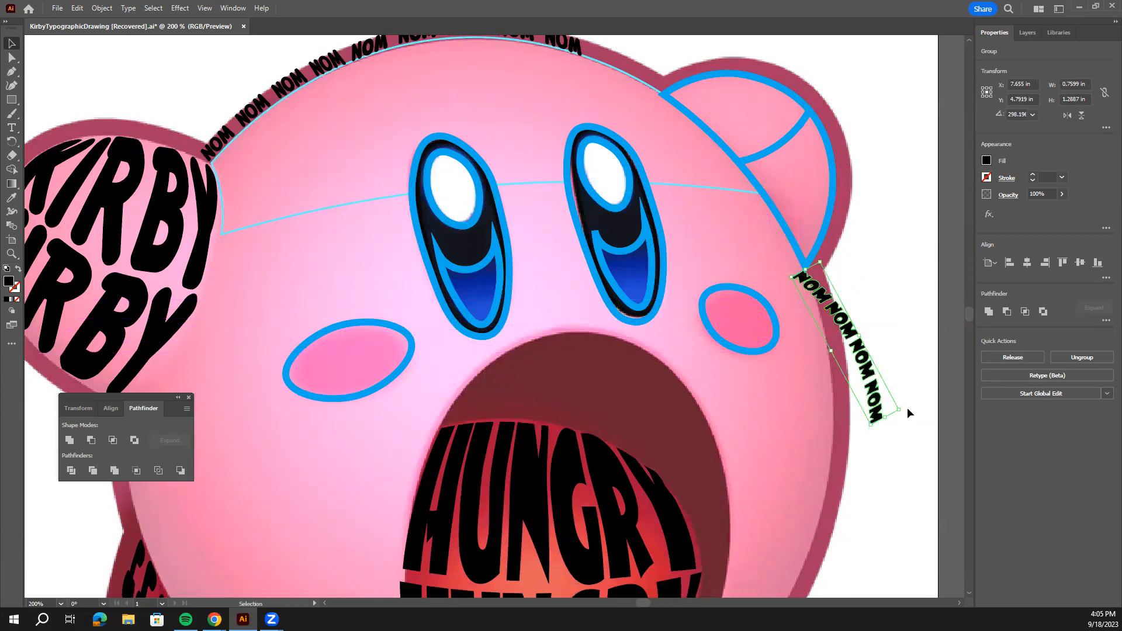
pyautogui.moveTo(904, 412); pyautogui.dragTo(889, 447)
pyautogui.moveTo(856, 380); pyautogui.dragTo(856, 389)
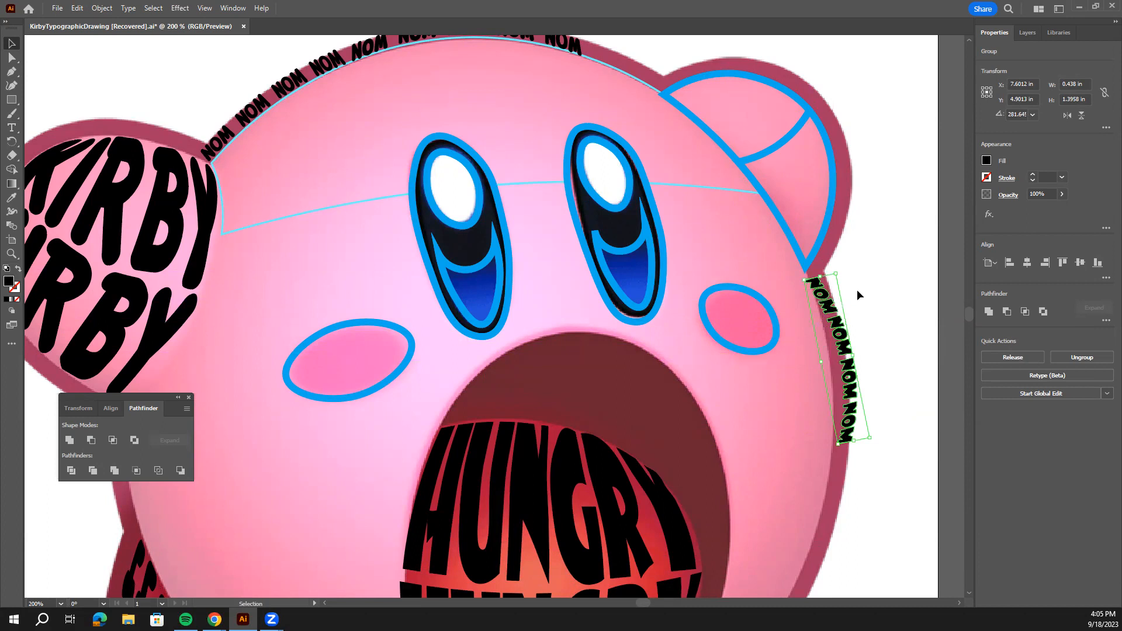
pyautogui.click(884, 320)
# Examine the whole Kirby drawing, checking the placed NOM text along the outline and the HUNGRY lettering in the mouth
pyautogui.scroll(2, 865, 310)
pyautogui.scroll(-6, 824, 297)
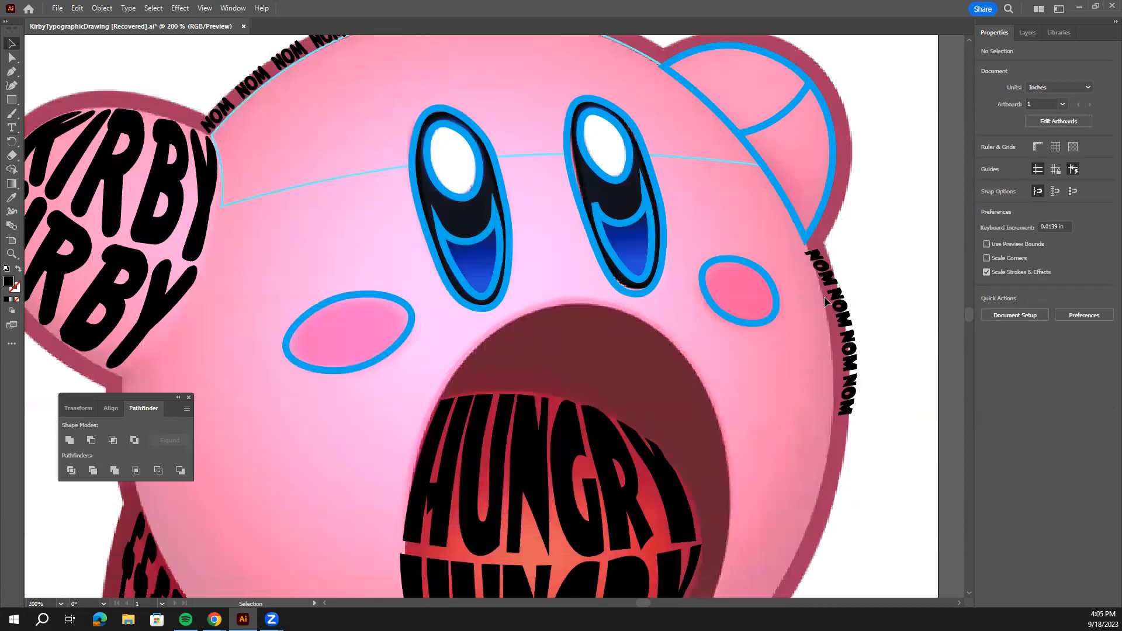
pyautogui.scroll(-2, 778, 277)
pyautogui.scroll(8, 774, 273)
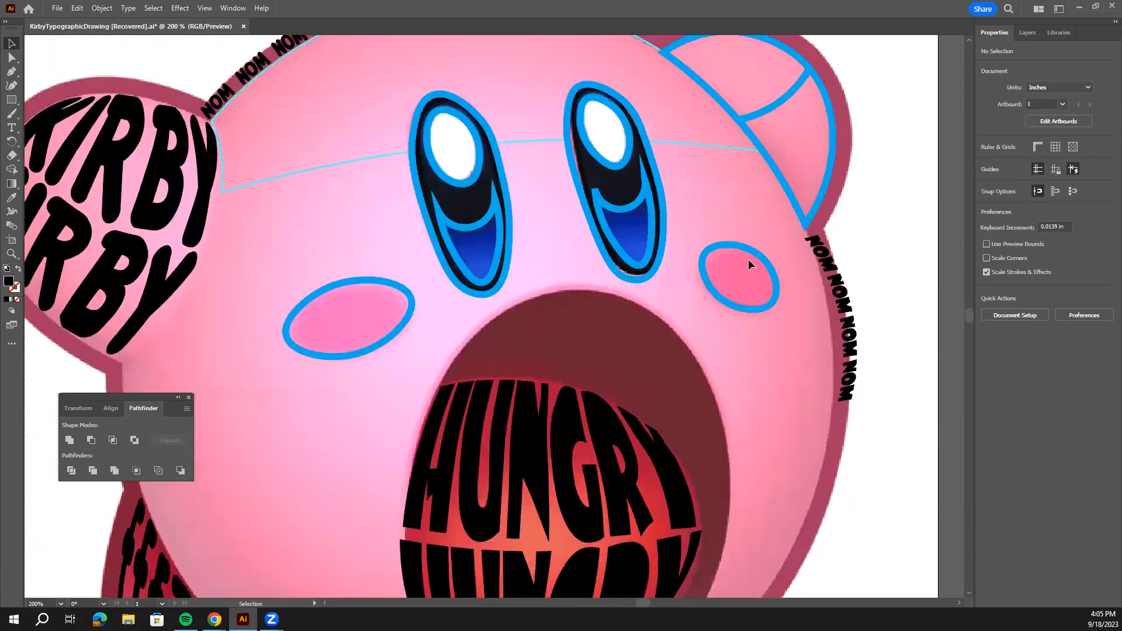
pyautogui.hotkey('ctrl', '-')
pyautogui.hotkey('ctrl', '-')
pyautogui.hotkey('ctrl', '-')
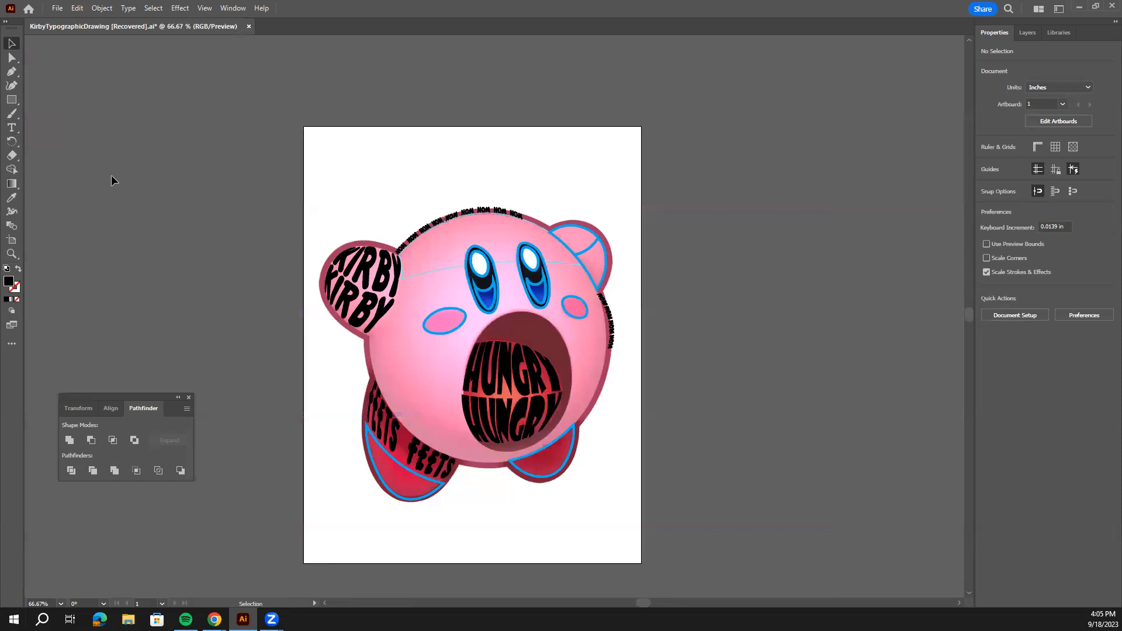
pyautogui.press('a')
pyautogui.hotkey('ctrl', '+')
pyautogui.hotkey('ctrl', '+')
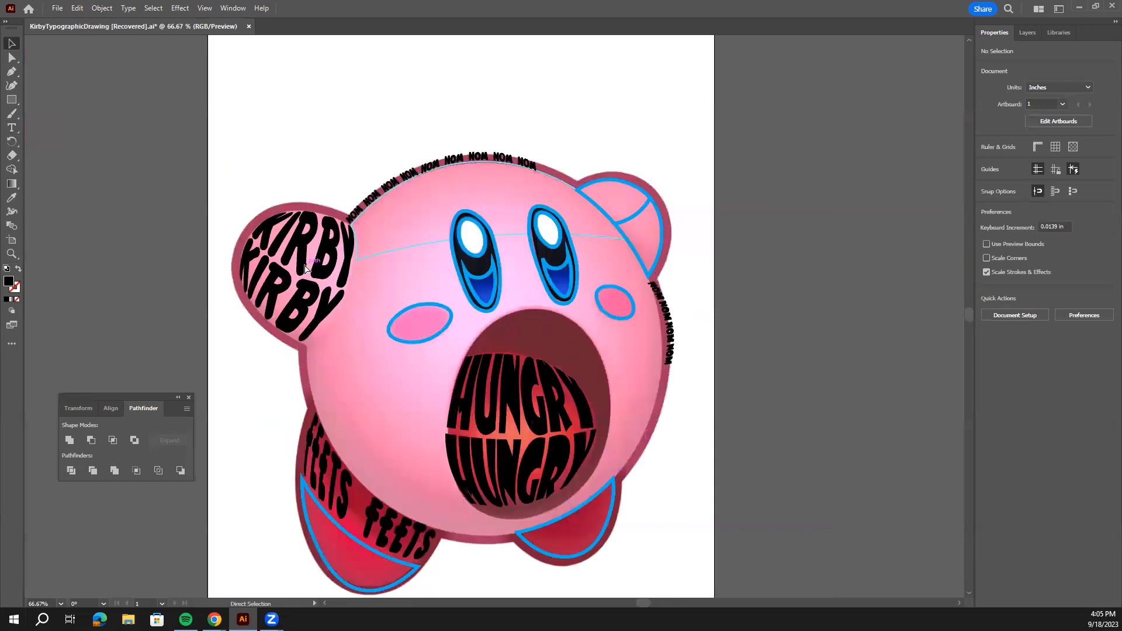
pyautogui.moveTo(242, 128); pyautogui.dragTo(244, 300)
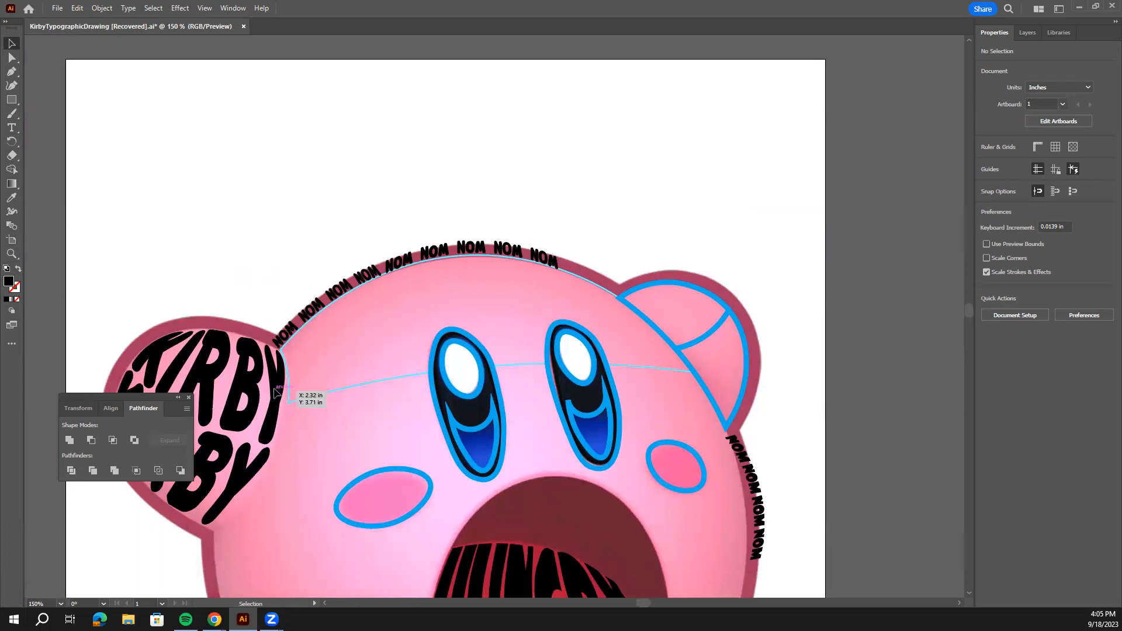
pyautogui.scroll(-3, 572, 491)
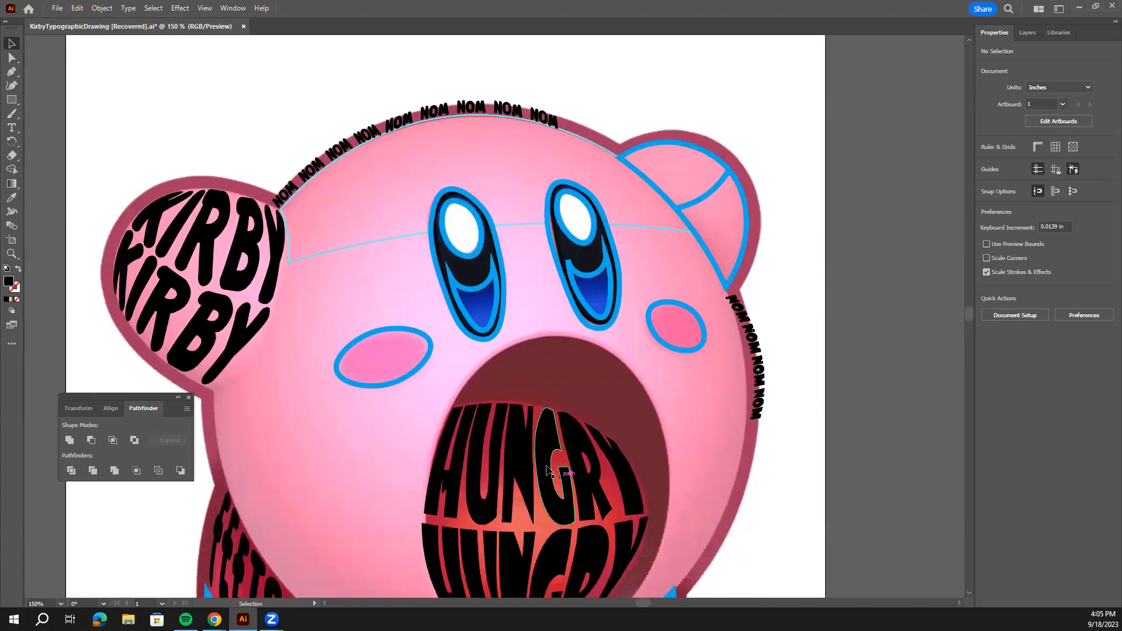
pyautogui.click(506, 436)
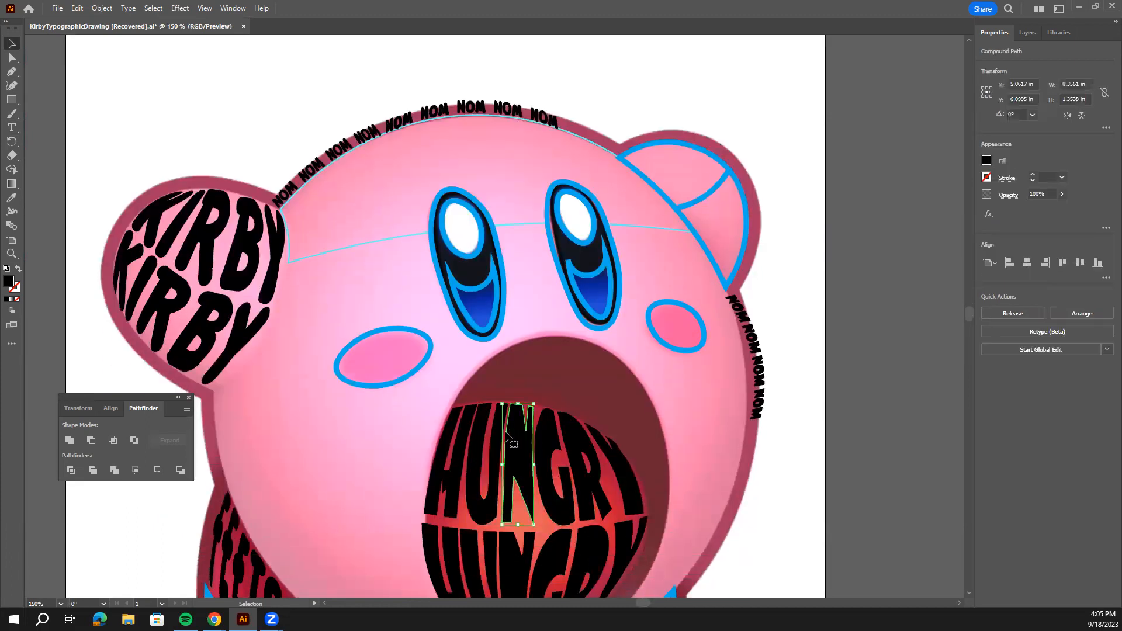
pyautogui.click(250, 158)
# Create a text frame about 2.27 by 0.73 in above the KIRBY arm containing KIRBY, and leave it selected
pyautogui.click(12, 127)
pyautogui.moveTo(99, 73); pyautogui.dragTo(302, 138)
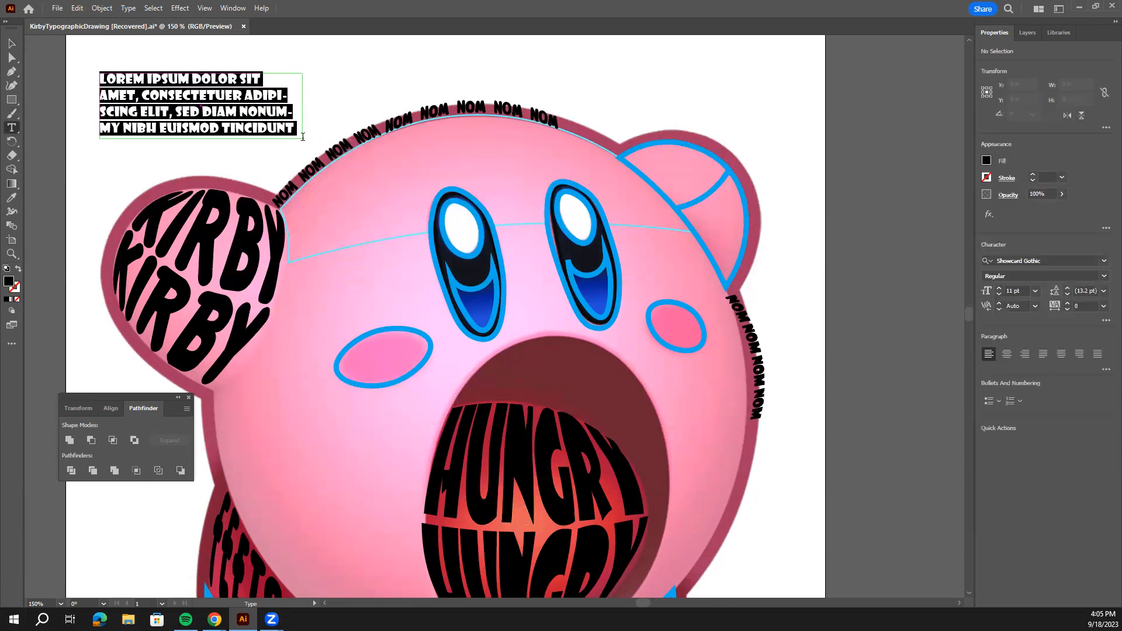
pyautogui.press('BackSpace')
pyautogui.write('K')
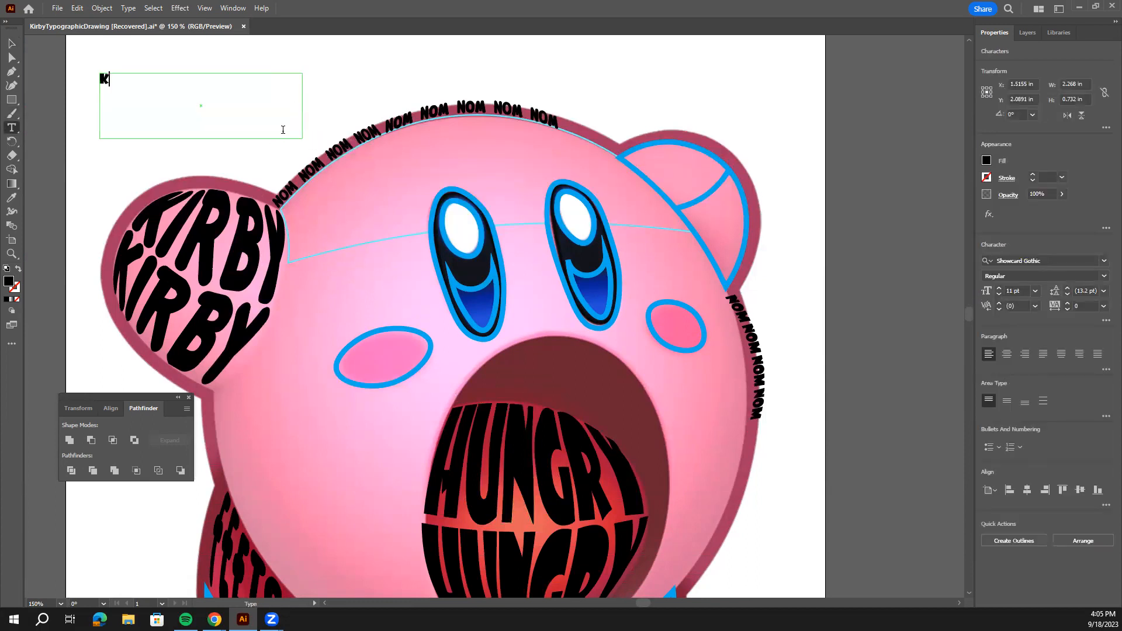
pyautogui.write('IRBY')
pyautogui.click(12, 45)
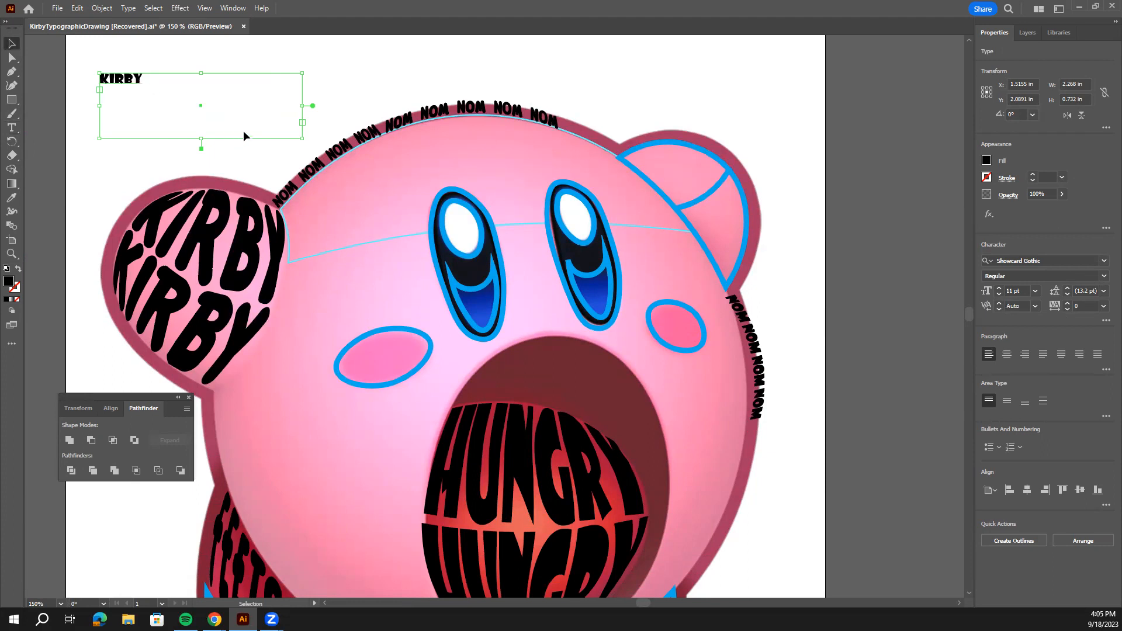
# Apply a Free Distort effect to the KIRBY text, pulling its right-hand corners up and down so the letters flare toward the Y, and deselect it
pyautogui.click(182, 7)
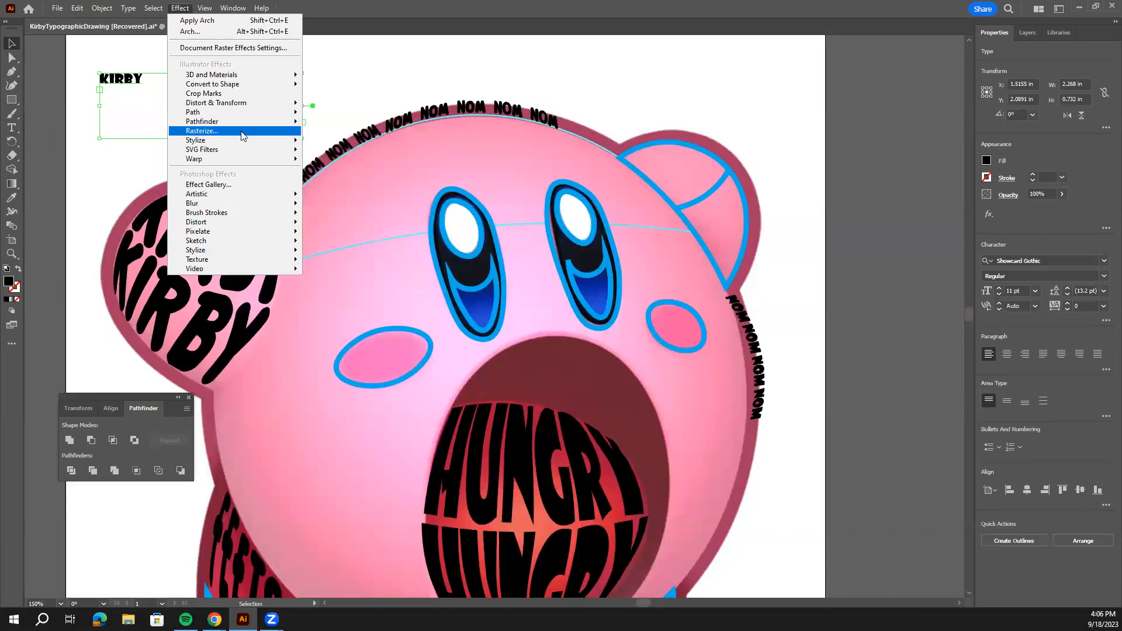
pyautogui.moveTo(255, 105)
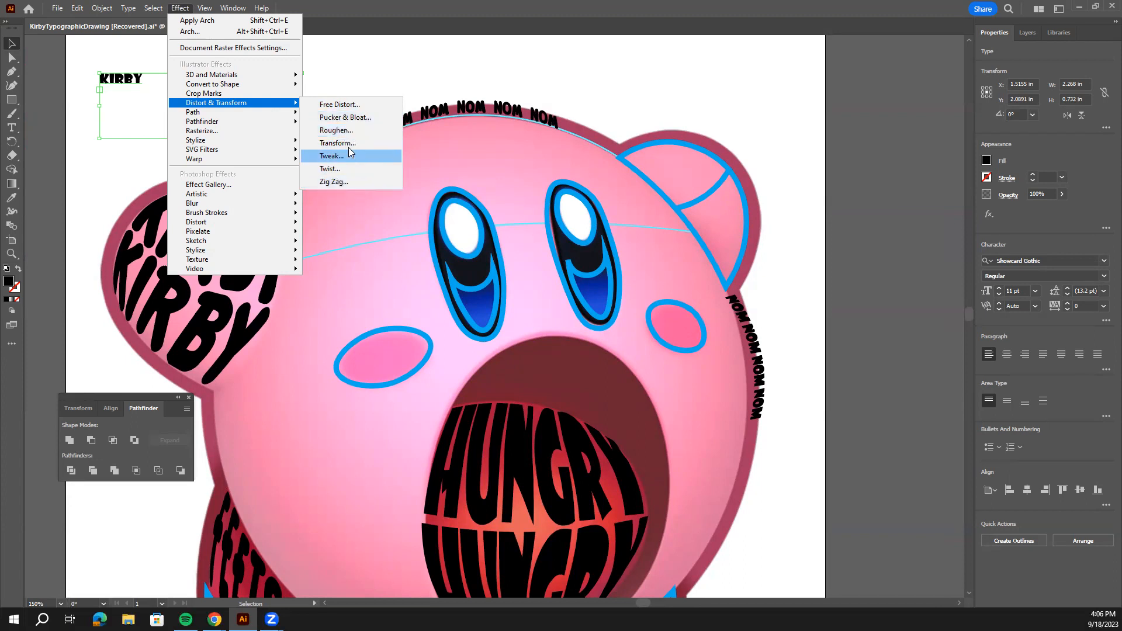
pyautogui.click(357, 108)
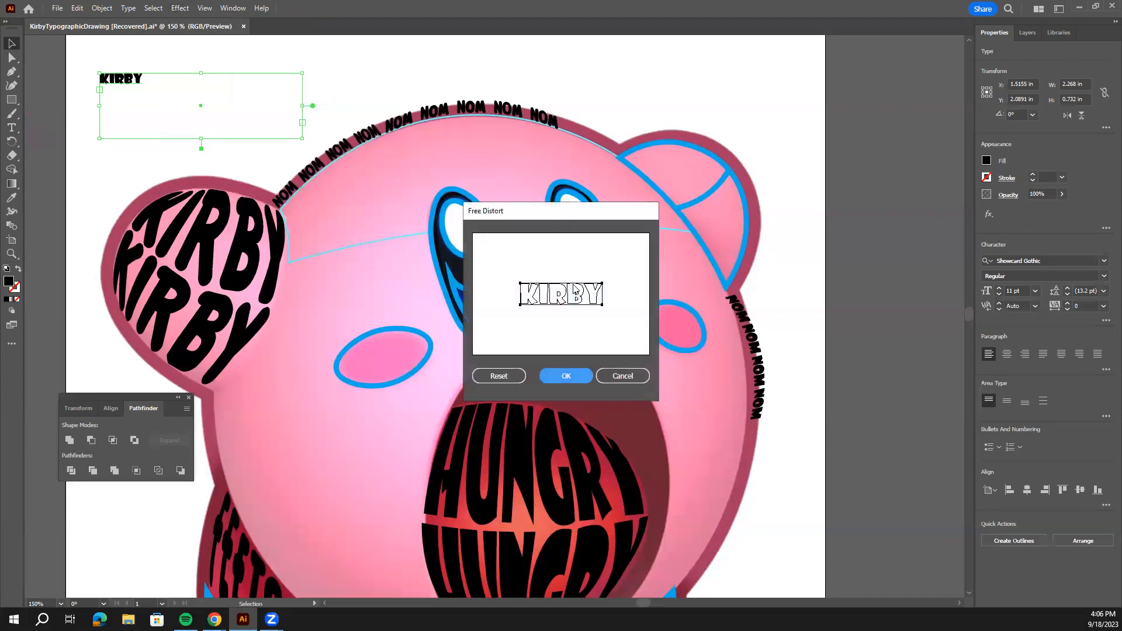
pyautogui.moveTo(602, 311); pyautogui.dragTo(598, 323)
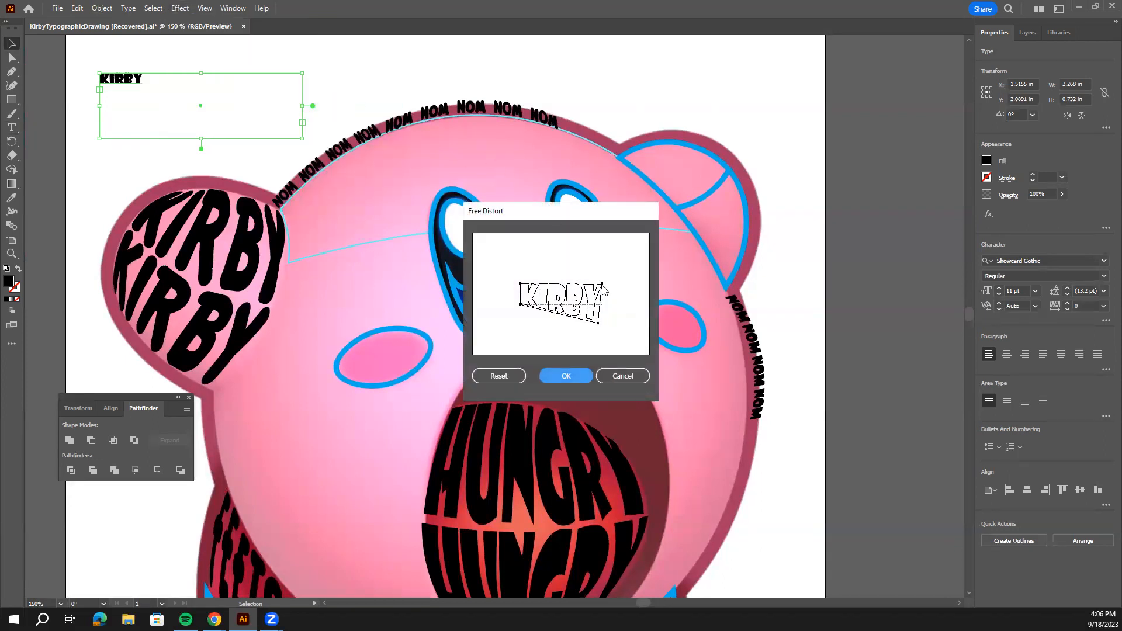
pyautogui.moveTo(604, 285); pyautogui.dragTo(610, 254)
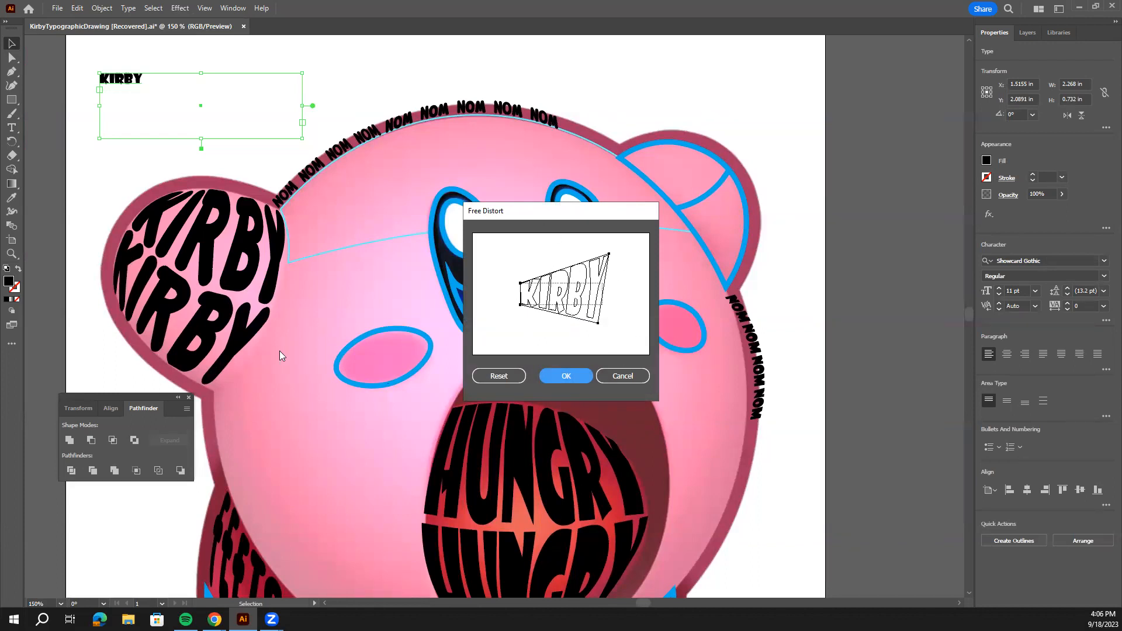
pyautogui.click(570, 377)
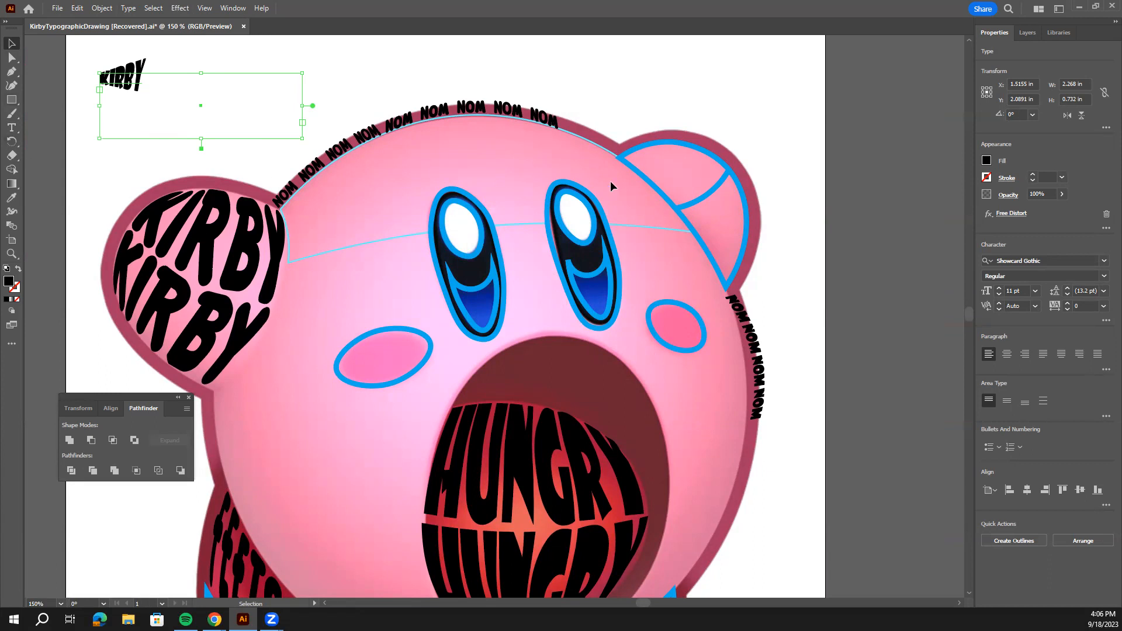
pyautogui.hotkey('ctrl', '-')
pyautogui.hotkey('ctrl', '-')
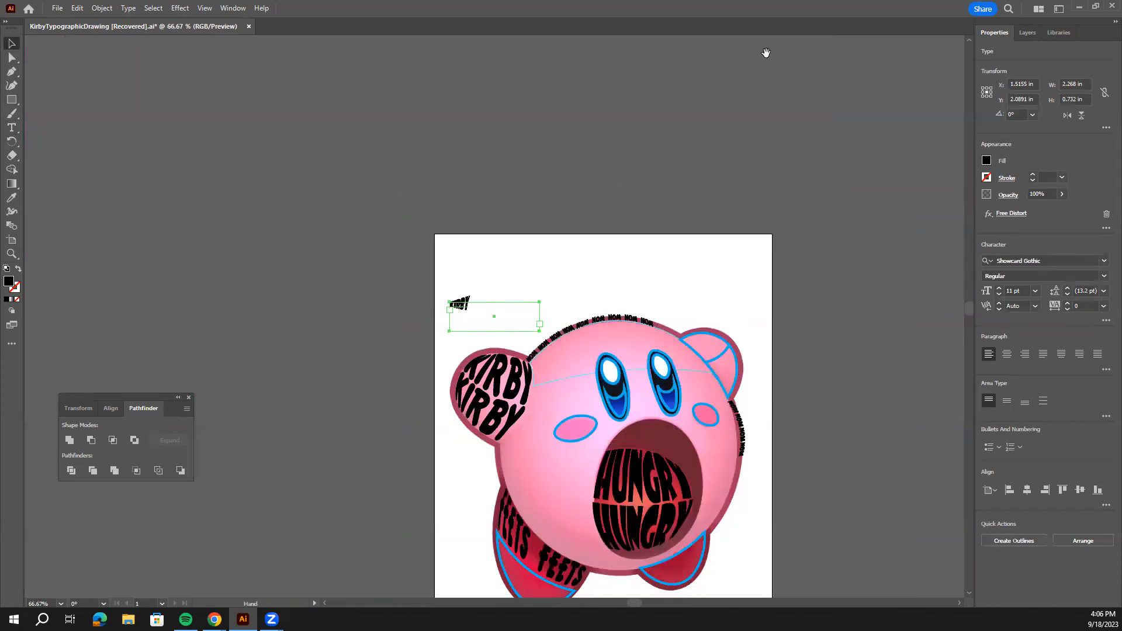
pyautogui.moveTo(647, 419); pyautogui.dragTo(573, 296)
pyautogui.click(637, 131)
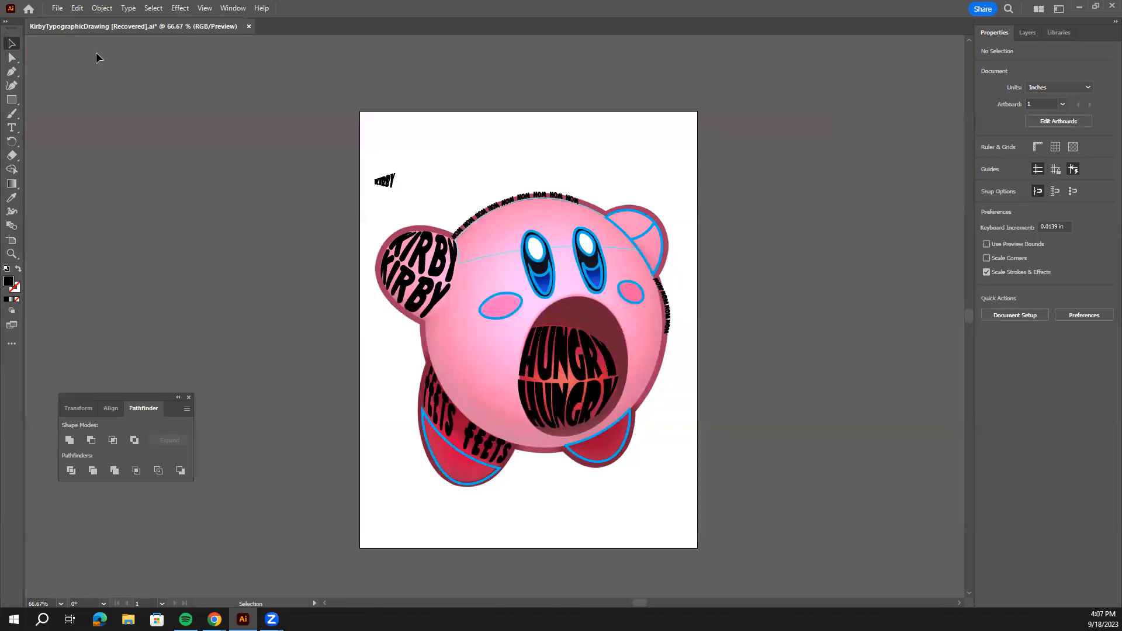
pyautogui.click(56, 8)
pyautogui.click(412, 124)
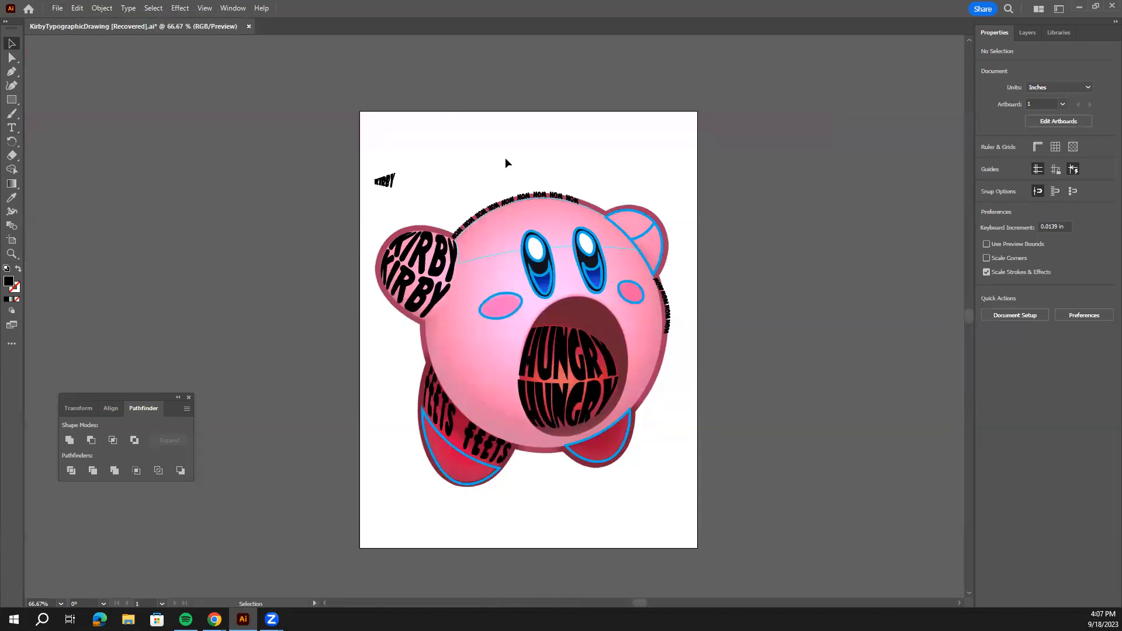